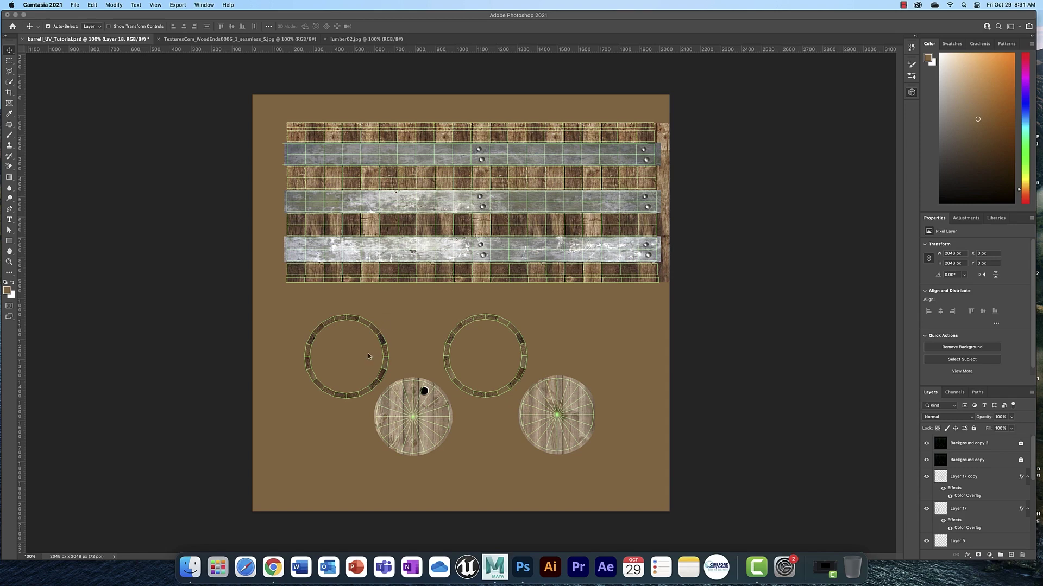
Check the Maya barrel's wood planks and riveted bands from top and side, then return to Photoshop
{"action": "scroll", "coordinate": [367, 353], "scroll_direction": "down", "scroll_amount": 2}
{"action": "scroll", "coordinate": [367, 353], "scroll_direction": "up", "scroll_amount": 6}
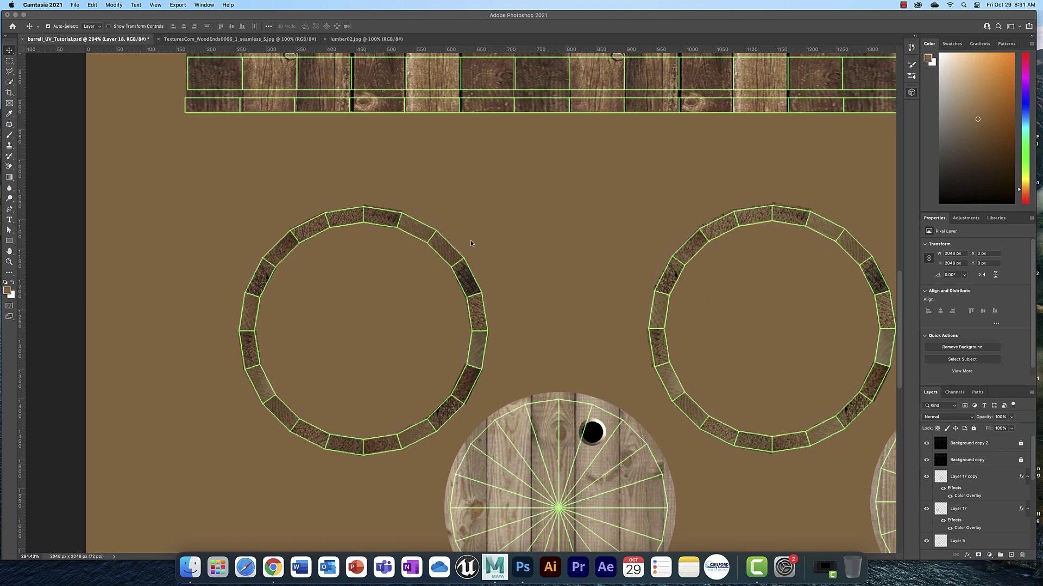
{"action": "scroll", "coordinate": [472, 241], "scroll_direction": "up", "scroll_amount": 5}
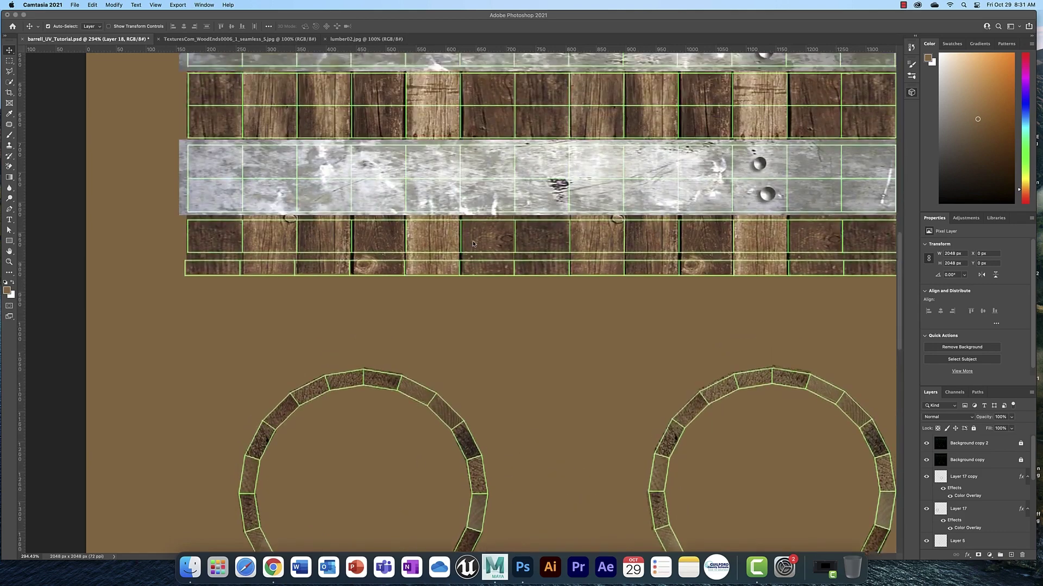
{"action": "scroll", "coordinate": [472, 244], "scroll_direction": "up", "scroll_amount": 9}
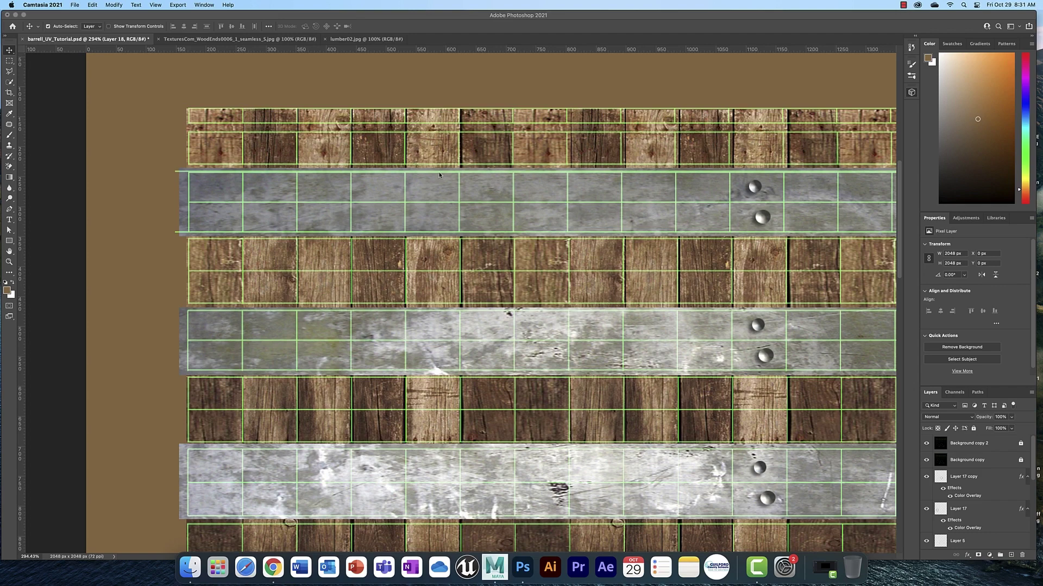
{"action": "key", "text": "super+Tab"}
{"action": "key", "text": "super+Tab"}
{"action": "key", "text": "super+Tab"}
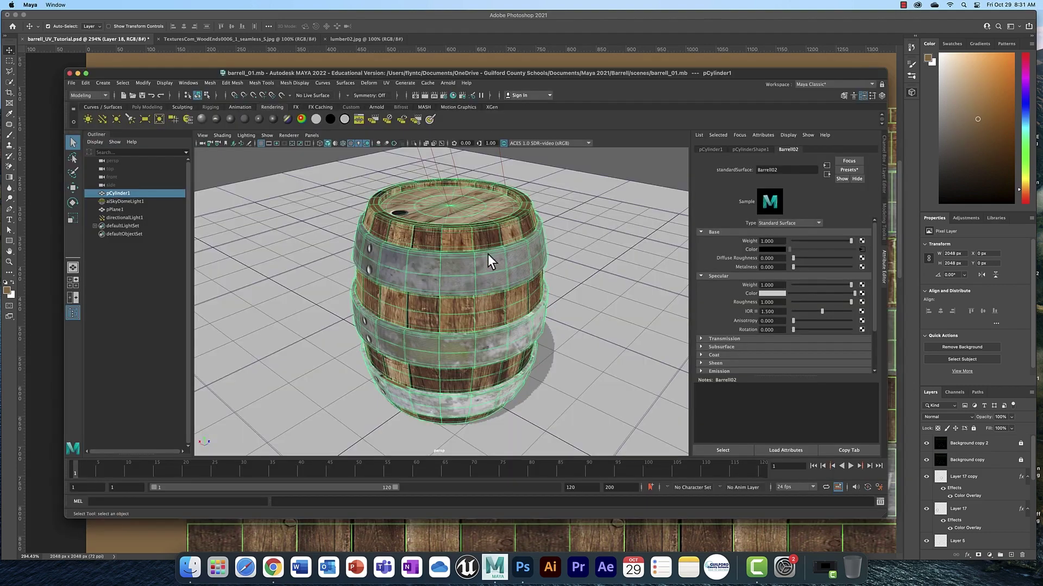
{"action": "left_click_drag", "start_coordinate": [457, 262], "coordinate": [467, 312]}
{"action": "scroll", "coordinate": [467, 312], "scroll_direction": "up", "scroll_amount": 5}
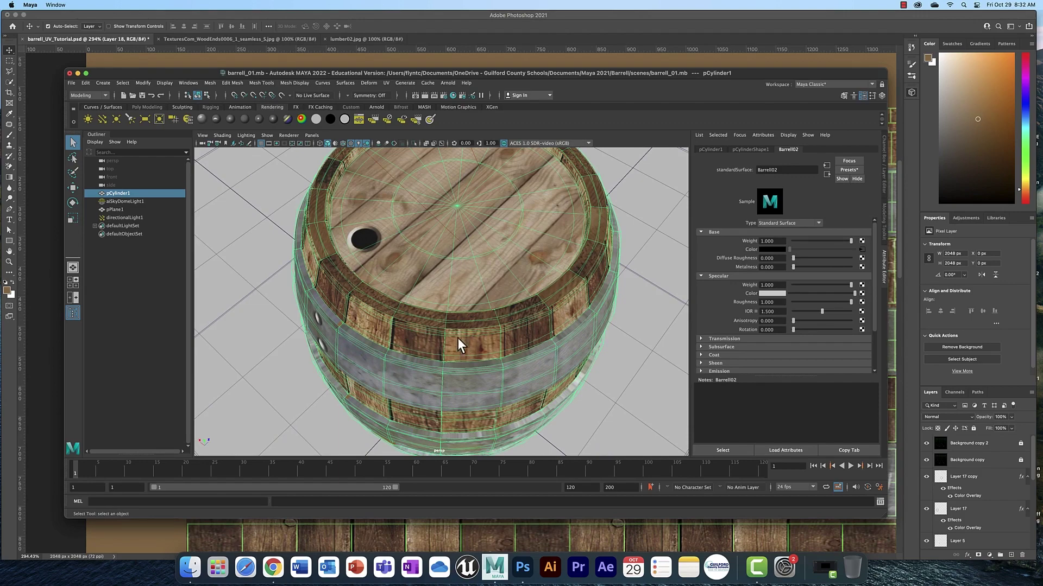
{"action": "mouse_move", "coordinate": [471, 345]}
{"action": "left_mouse_down"}
{"action": "mouse_move", "coordinate": [465, 333]}
{"action": "mouse_move", "coordinate": [477, 333]}
{"action": "left_mouse_up"}
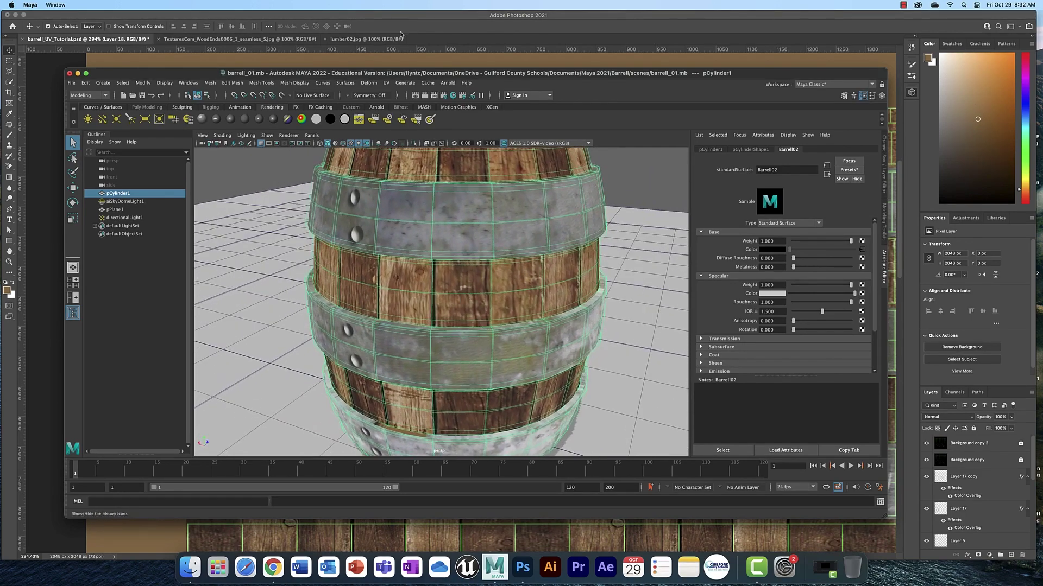
{"action": "key", "text": "super+Tab"}
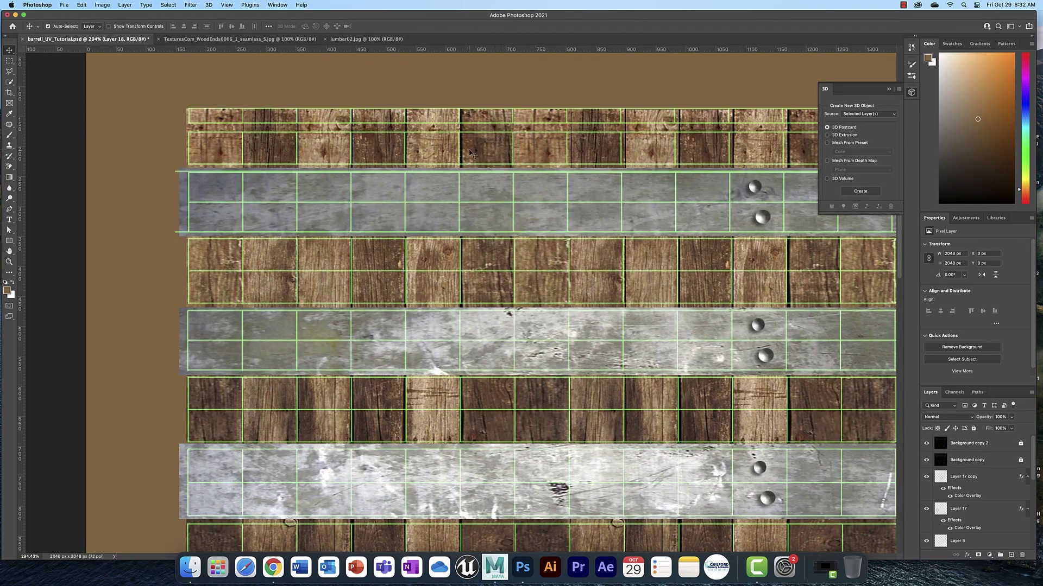
Widen the wood plank texture layer with Free Transform
{"action": "scroll", "coordinate": [471, 154], "scroll_direction": "down", "scroll_amount": 6}
{"action": "scroll", "coordinate": [470, 154], "scroll_direction": "up", "scroll_amount": 3}
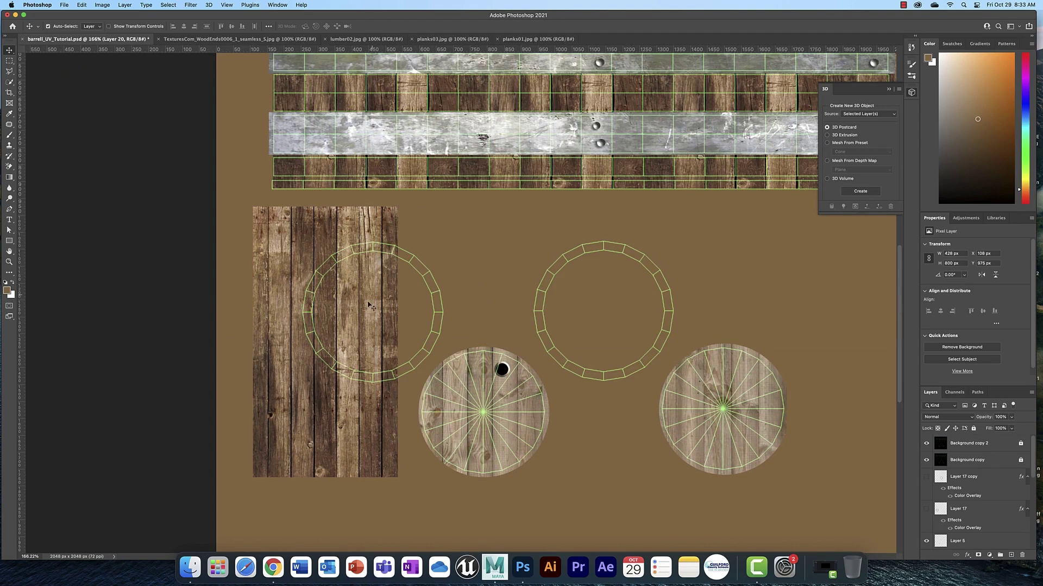
{"action": "key", "text": "super+t"}
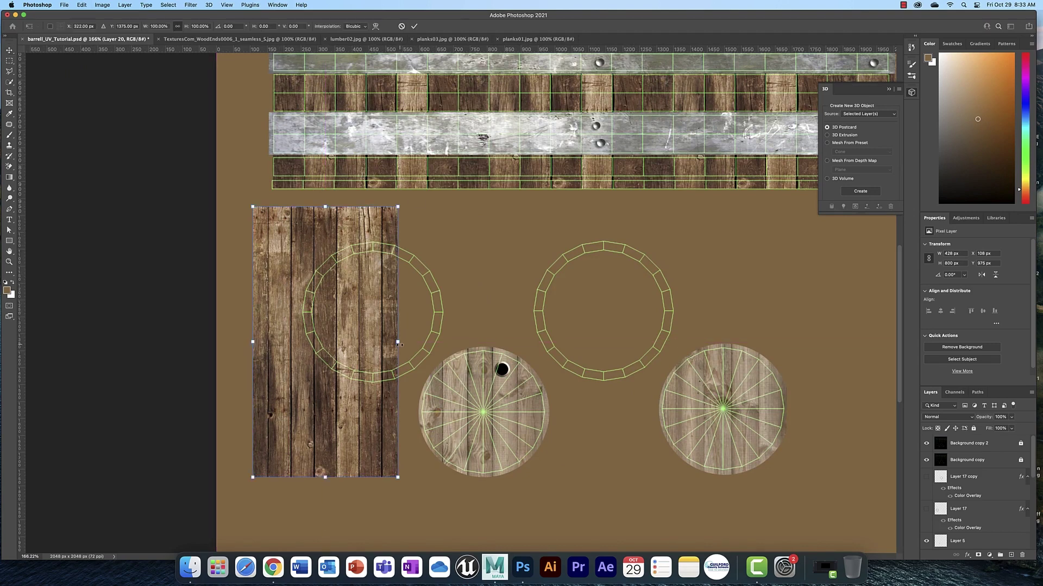
{"action": "left_click_drag", "start_coordinate": [398, 342], "coordinate": [441, 342]}
{"action": "key", "text": "Return"}
Copy a vertical plank strip to a new layer, move it top-left, and widen it to 92×800 px
{"action": "left_click", "coordinate": [11, 62]}
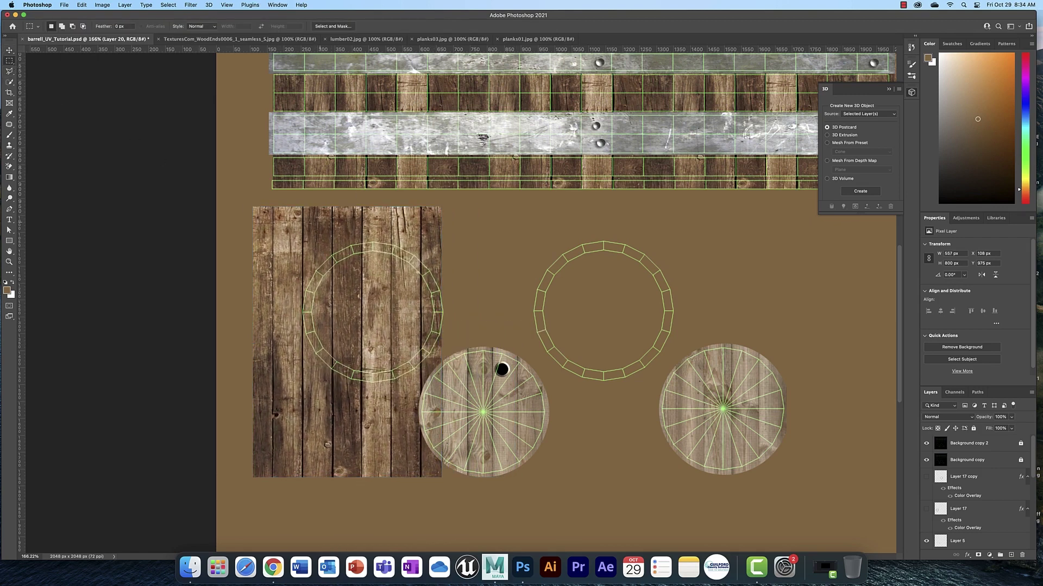
{"action": "left_click_drag", "start_coordinate": [272, 206], "coordinate": [303, 479]}
{"action": "key", "text": "super+c"}
{"action": "key", "text": "super+v"}
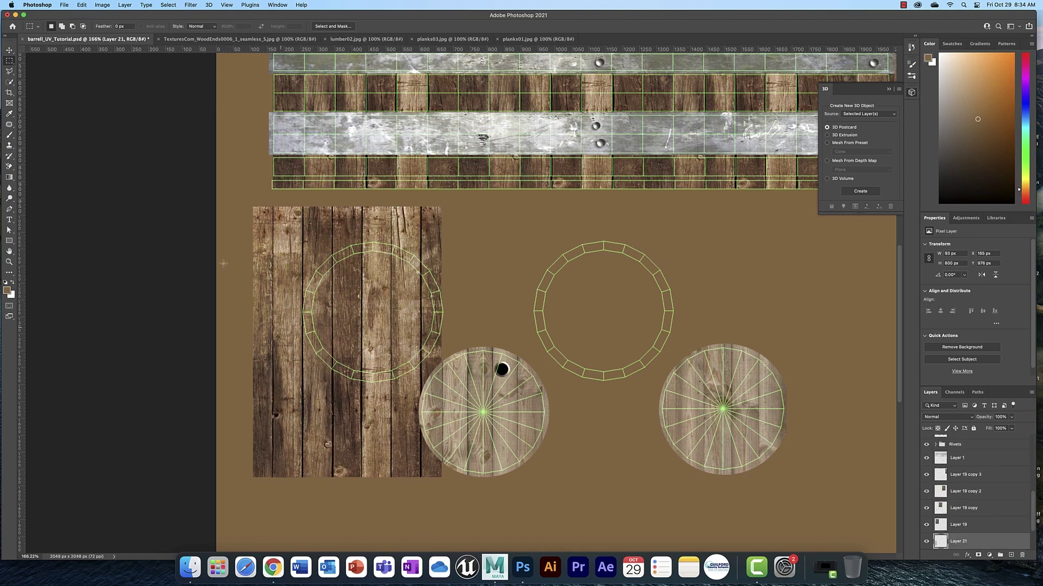
{"action": "left_click", "coordinate": [9, 50]}
{"action": "left_click_drag", "start_coordinate": [278, 248], "coordinate": [291, 122]}
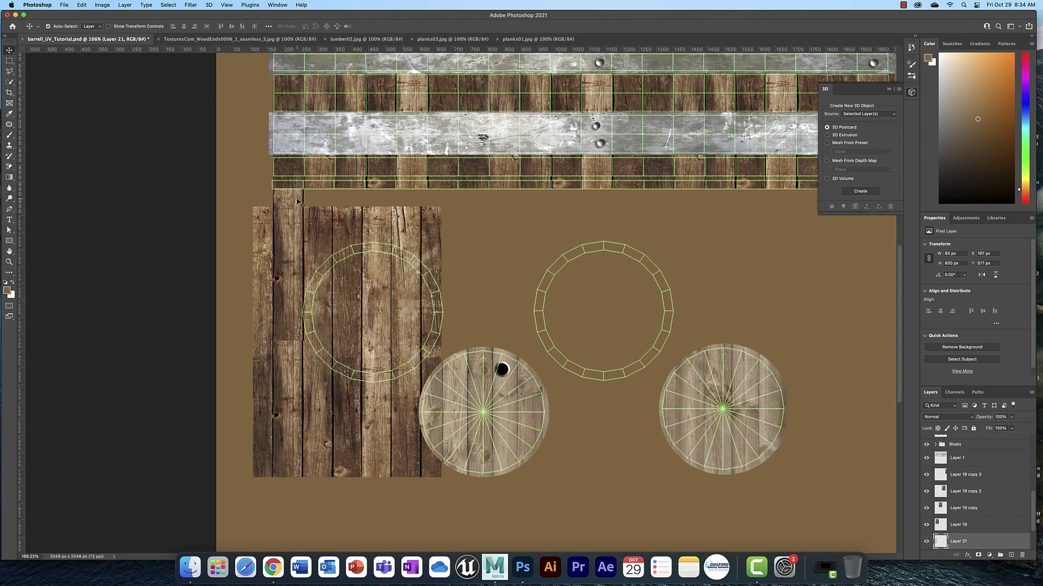
{"action": "key", "text": "super+t"}
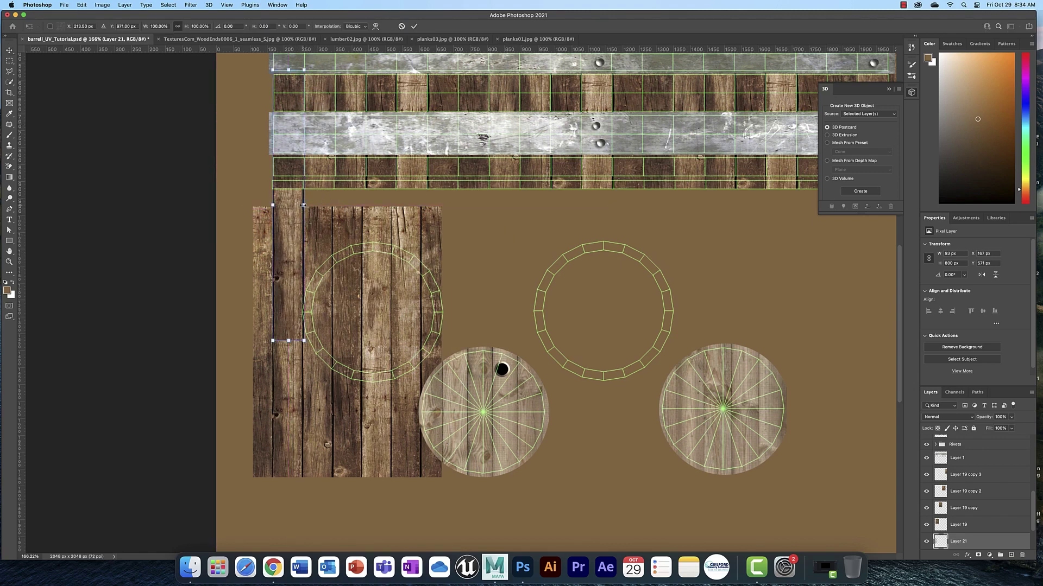
{"action": "left_click_drag", "start_coordinate": [304, 205], "coordinate": [303, 205]}
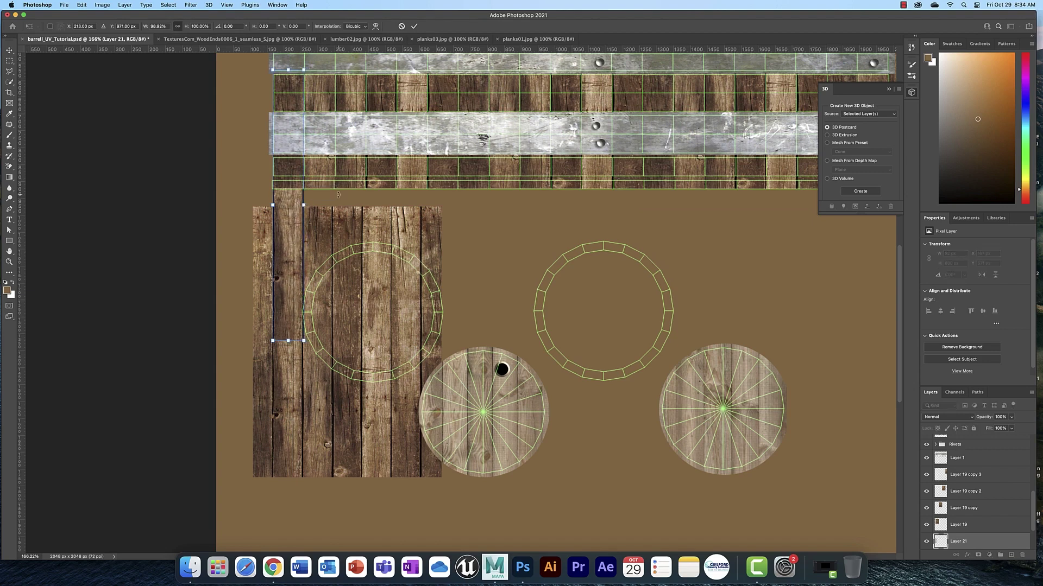
{"action": "key", "text": "Return"}
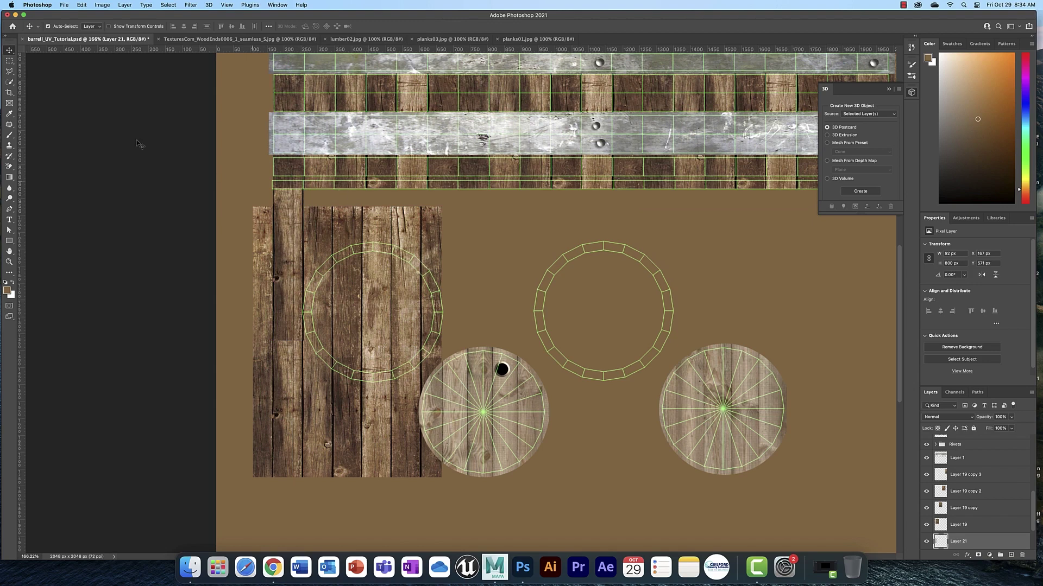
Select a second vertical plank strip, dismiss the empty-selection copy error, and make Layer 20 active
{"action": "left_click", "coordinate": [10, 62]}
{"action": "left_click_drag", "start_coordinate": [332, 207], "coordinate": [361, 480]}
{"action": "key", "text": "super+c"}
{"action": "left_click", "coordinate": [521, 198]}
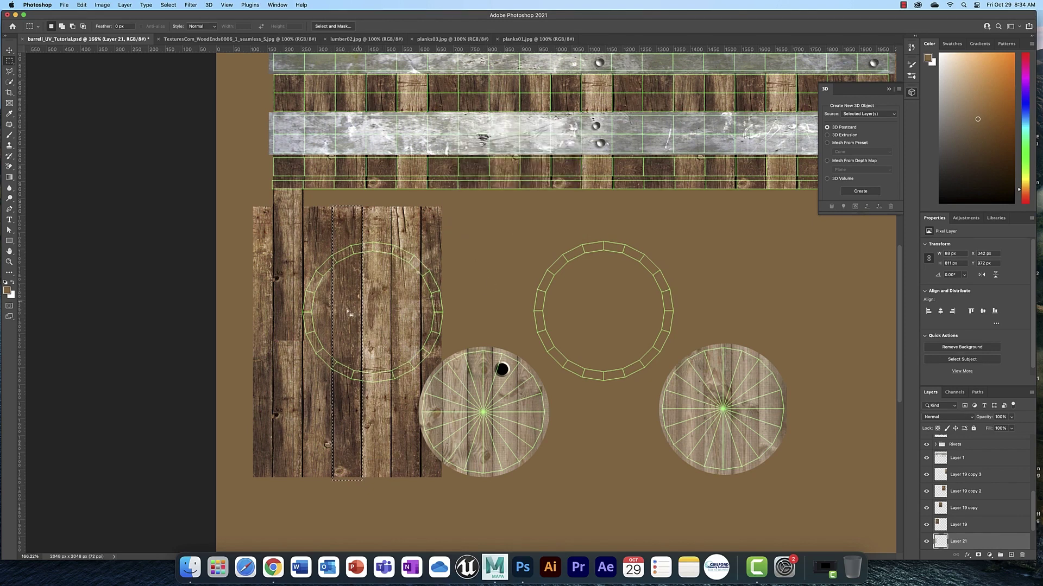
{"action": "scroll", "coordinate": [982, 519], "scroll_direction": "down", "scroll_amount": 1}
{"action": "scroll", "coordinate": [982, 519], "scroll_direction": "down", "scroll_amount": 3}
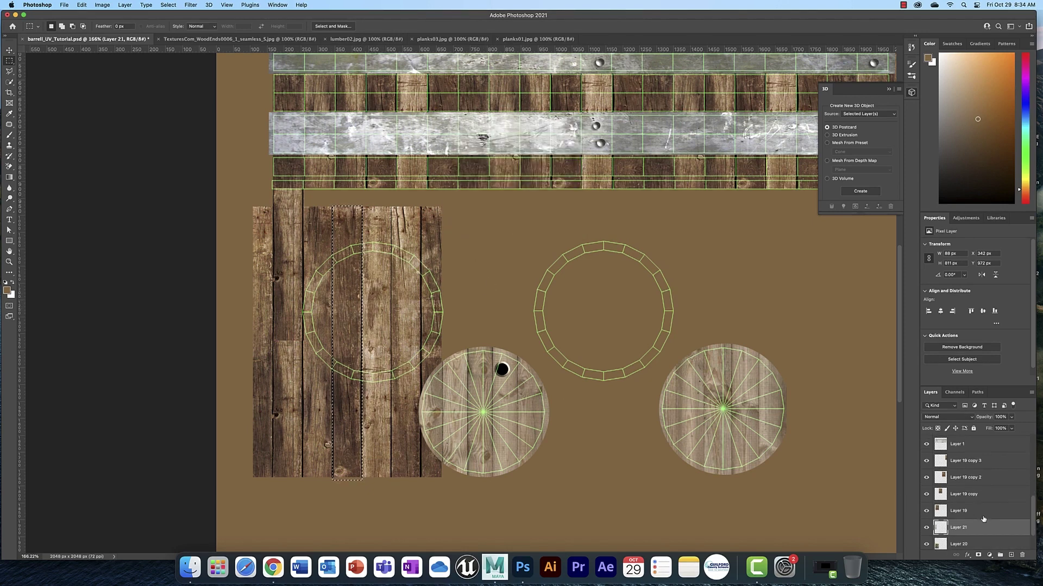
{"action": "left_click", "coordinate": [987, 534]}
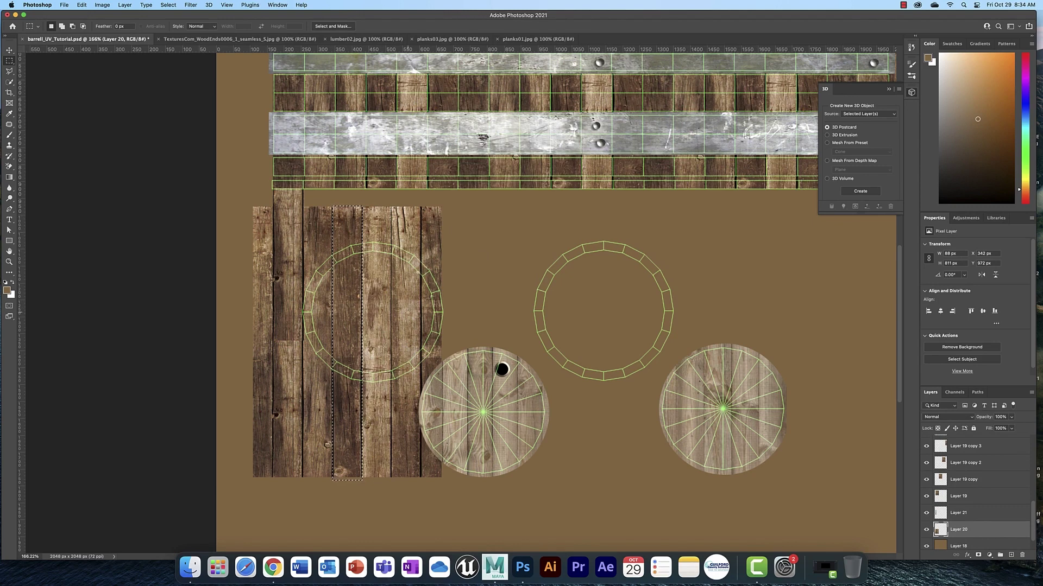
Paste the strip as a new layer beside the first and widen it to 91×800 px
{"action": "key", "text": "super+c"}
{"action": "key", "text": "super+v"}
{"action": "key", "text": "v"}
{"action": "left_click_drag", "start_coordinate": [290, 195], "coordinate": [325, 150]}
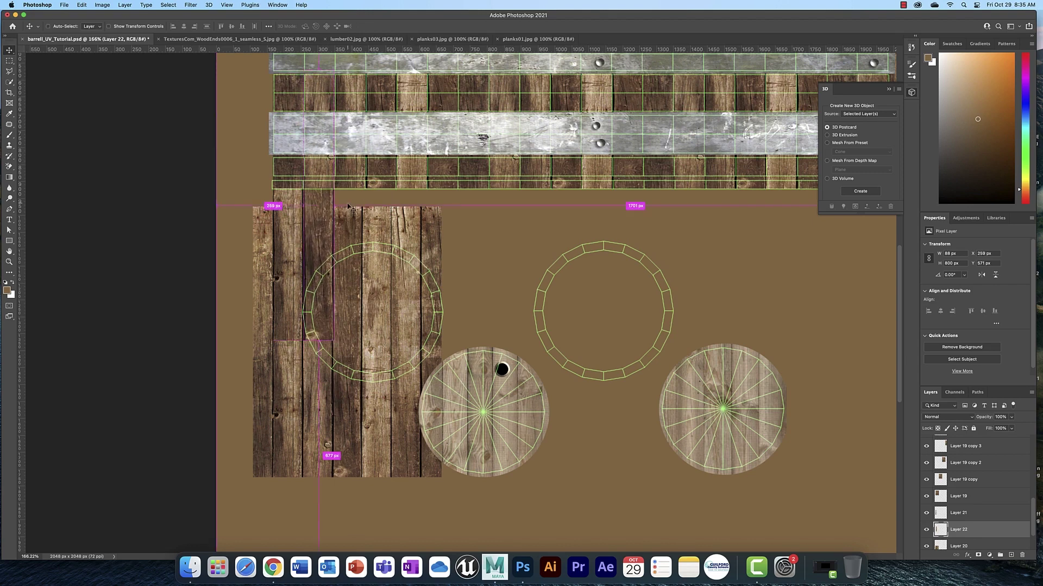
{"action": "key", "text": "super+t"}
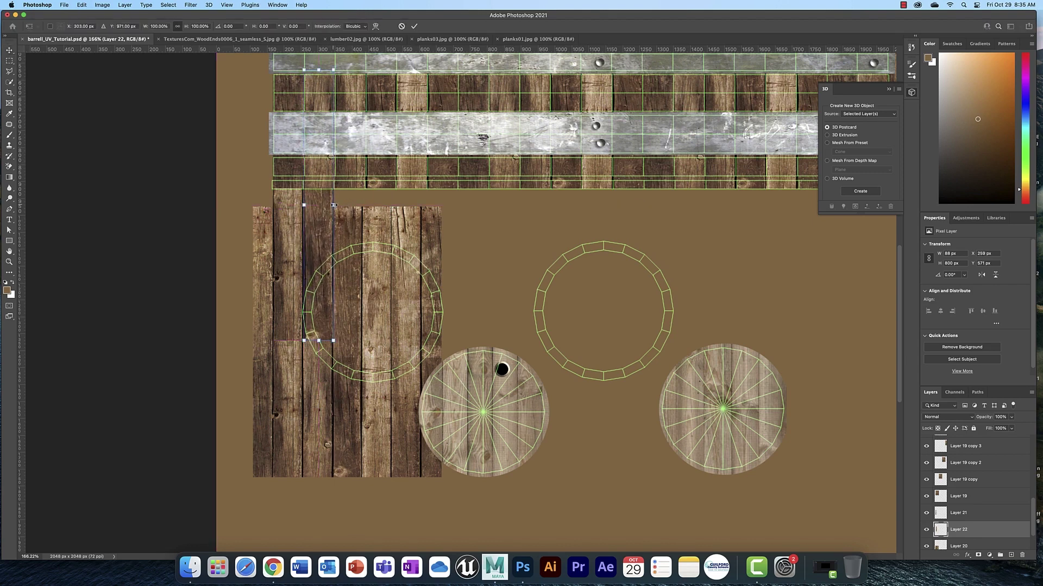
{"action": "left_click_drag", "start_coordinate": [334, 205], "coordinate": [336, 206]}
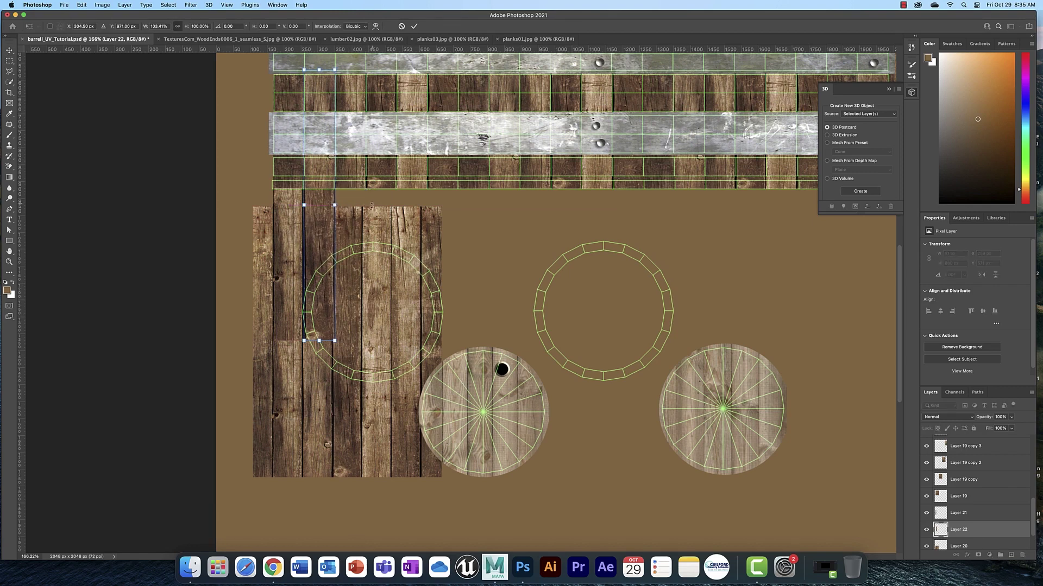
{"action": "key", "text": "Return"}
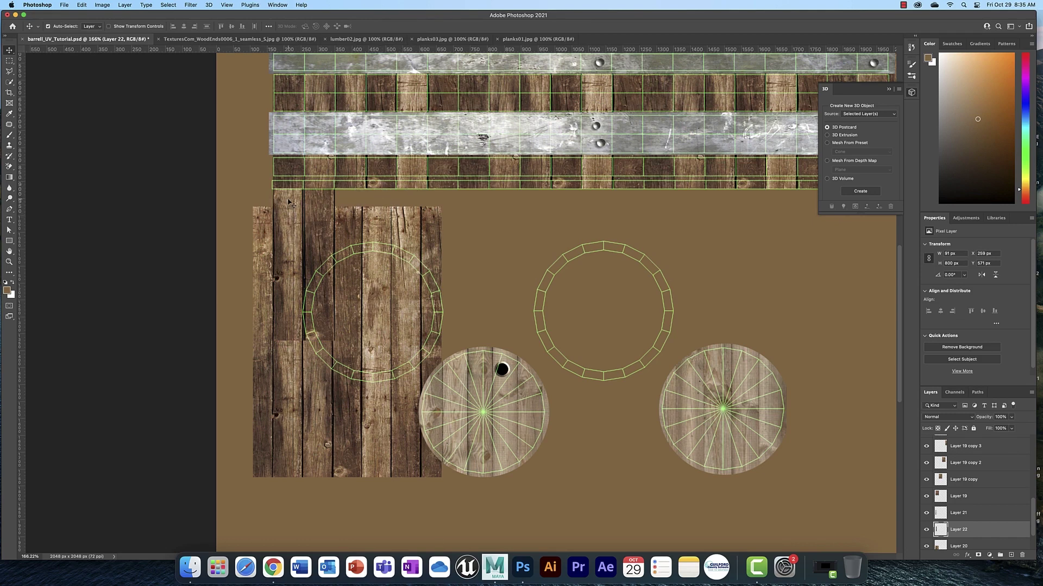
{"action": "scroll", "coordinate": [989, 520], "scroll_direction": "down", "scroll_amount": 1}
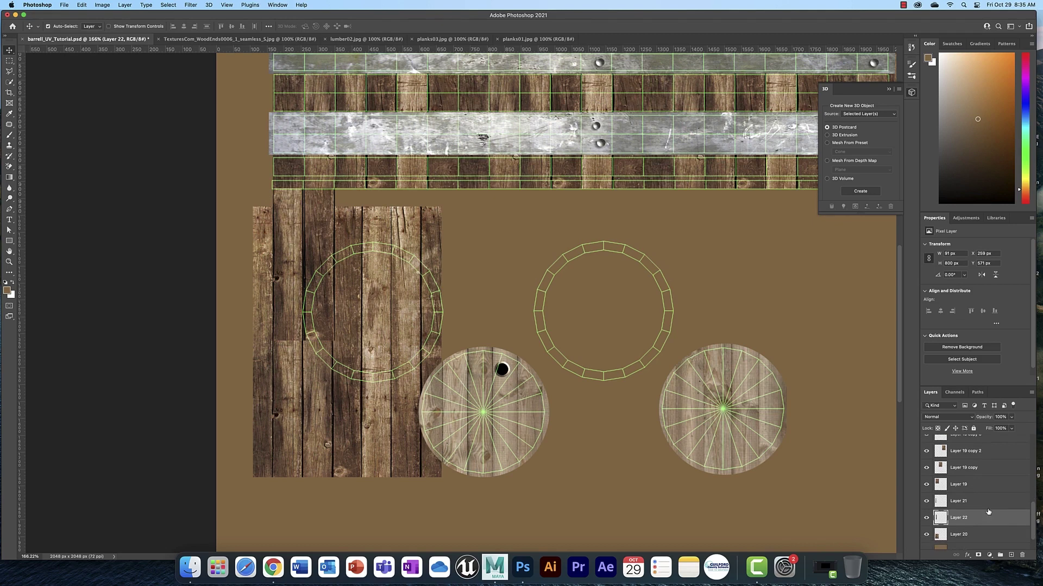
Merge Layer 21 and Layer 22, widen the merged strip slightly, and shift Layer 18 right
{"action": "left_click", "coordinate": [988, 510], "text": "shift"}
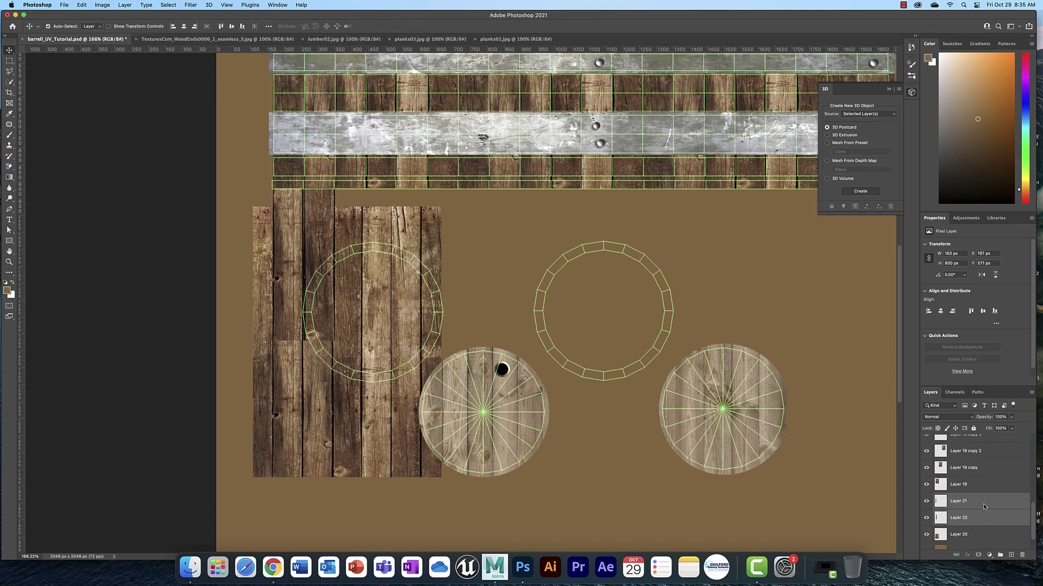
{"action": "right_click", "coordinate": [984, 506]}
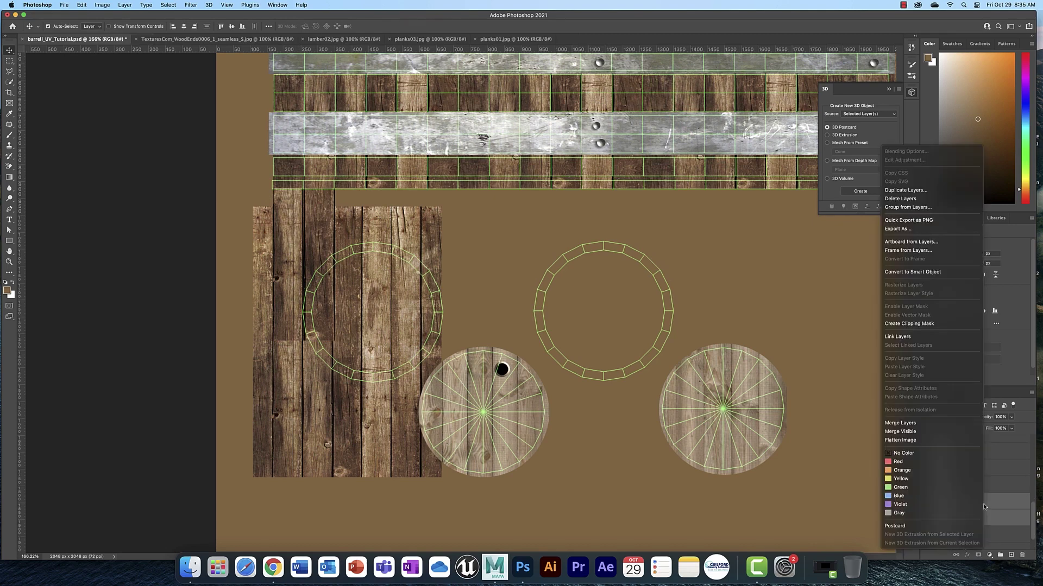
{"action": "left_click", "coordinate": [932, 427]}
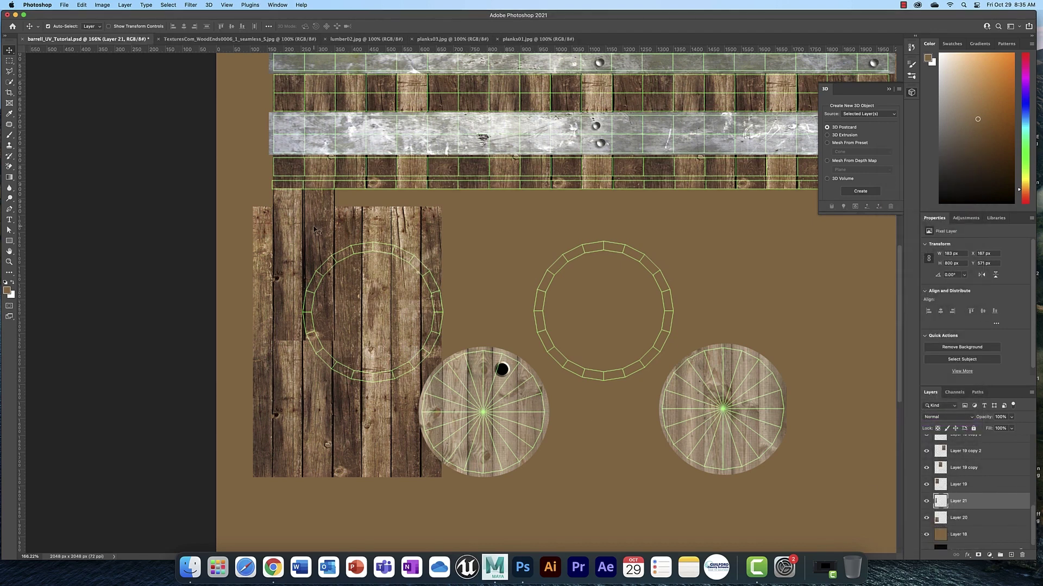
{"action": "key", "text": "super+t"}
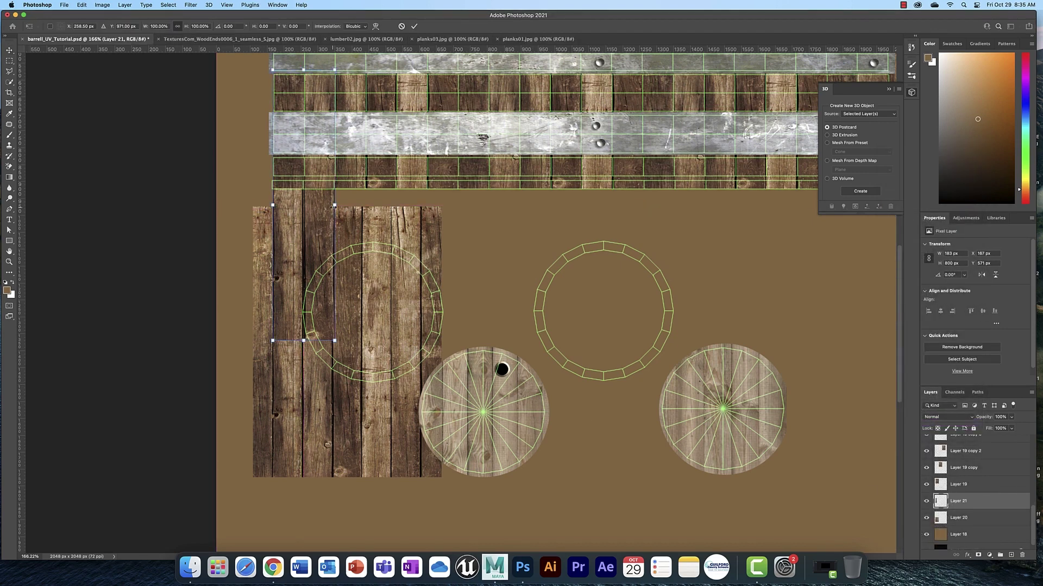
{"action": "left_click_drag", "start_coordinate": [334, 206], "coordinate": [333, 211]}
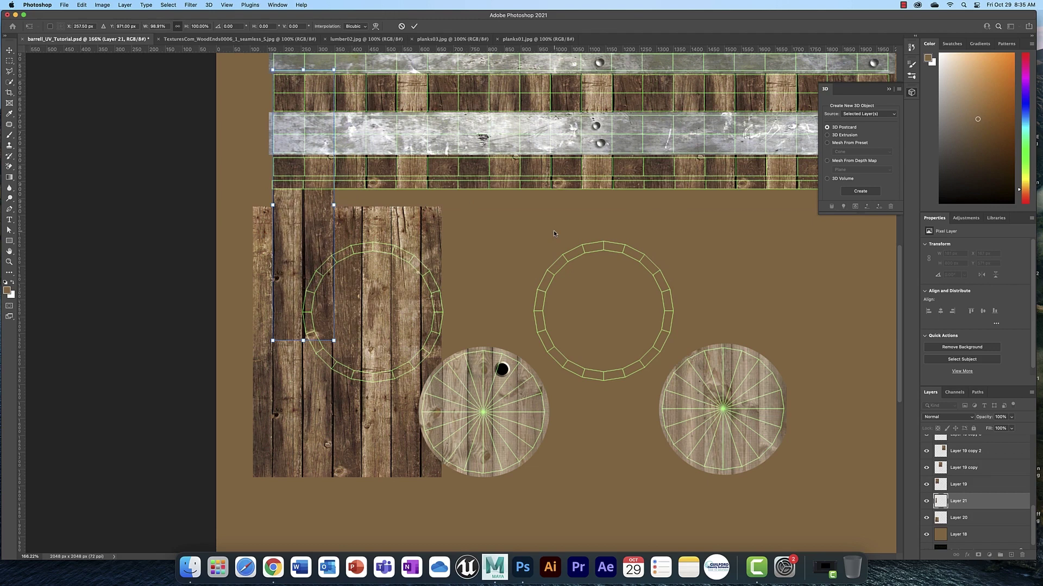
{"action": "key", "text": "Return"}
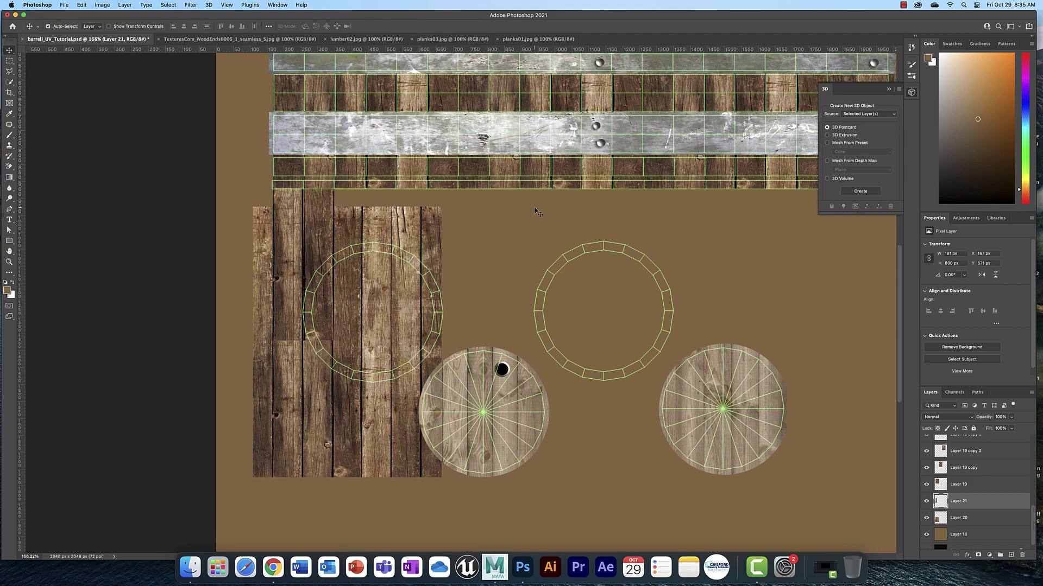
{"action": "left_click", "coordinate": [239, 207]}
{"action": "left_click_drag", "start_coordinate": [306, 225], "coordinate": [259, 225]}
Undo the background shift and delete the merged plank strip and large plank texture layers
{"action": "key", "text": "ctrl+z"}
{"action": "left_click", "coordinate": [301, 210]}
{"action": "key", "text": "BackSpace"}
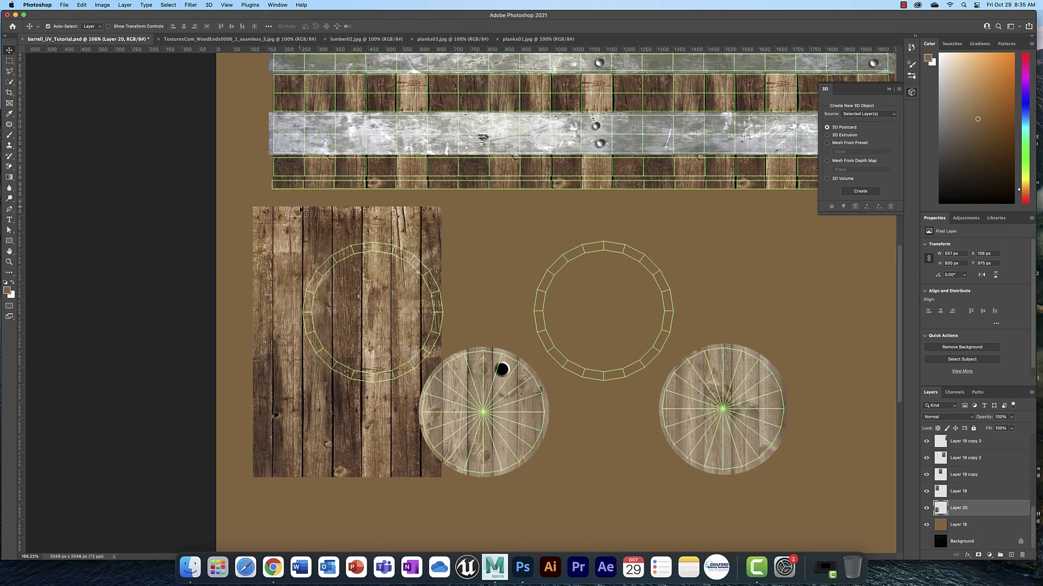
{"action": "key", "text": "BackSpace"}
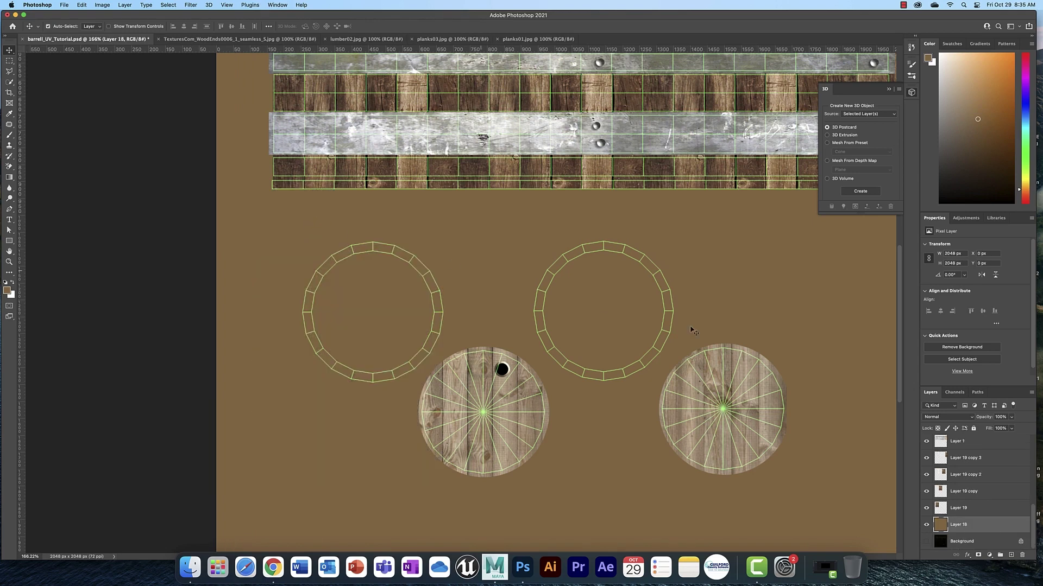
{"action": "scroll", "coordinate": [1035, 520], "scroll_direction": "up", "scroll_amount": 2}
{"action": "scroll", "coordinate": [1035, 519], "scroll_direction": "up", "scroll_amount": 5}
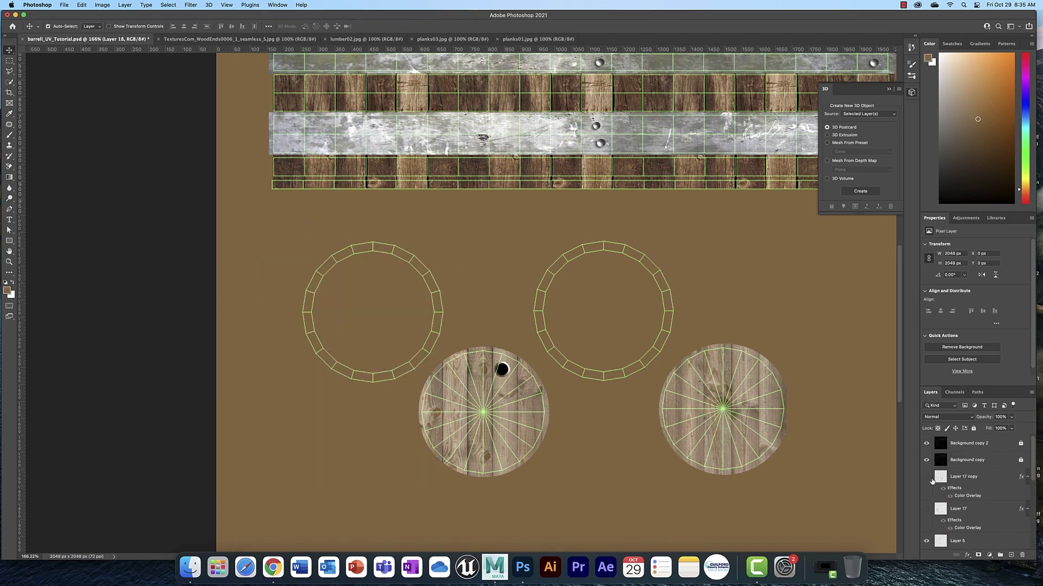
Show Layer 17 copy but hide Layer 17, leaving the left ring plain, then view lumber02.jpg
{"action": "left_click", "coordinate": [927, 476]}
{"action": "left_click", "coordinate": [926, 509]}
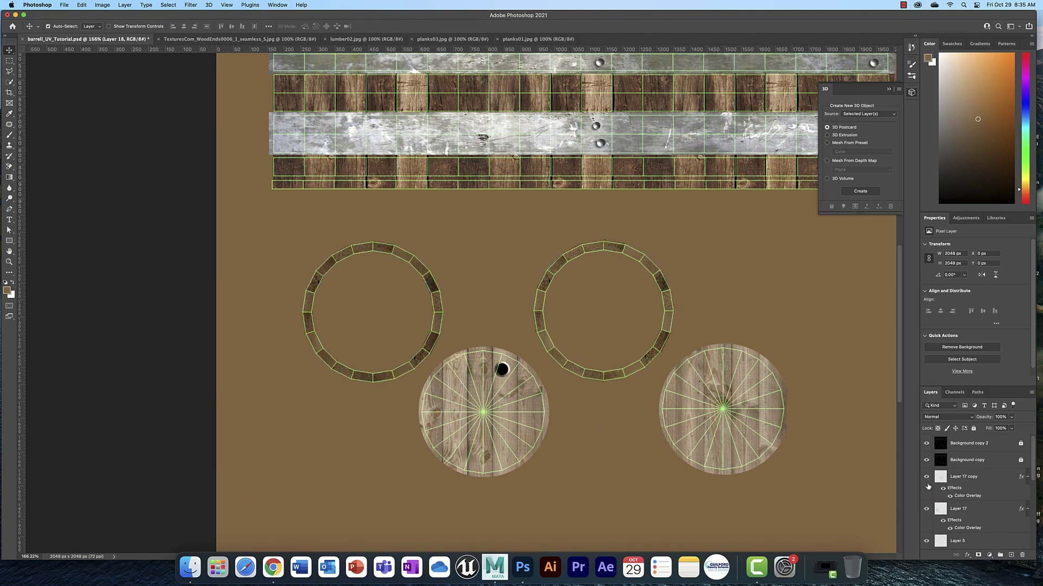
{"action": "left_click", "coordinate": [927, 509]}
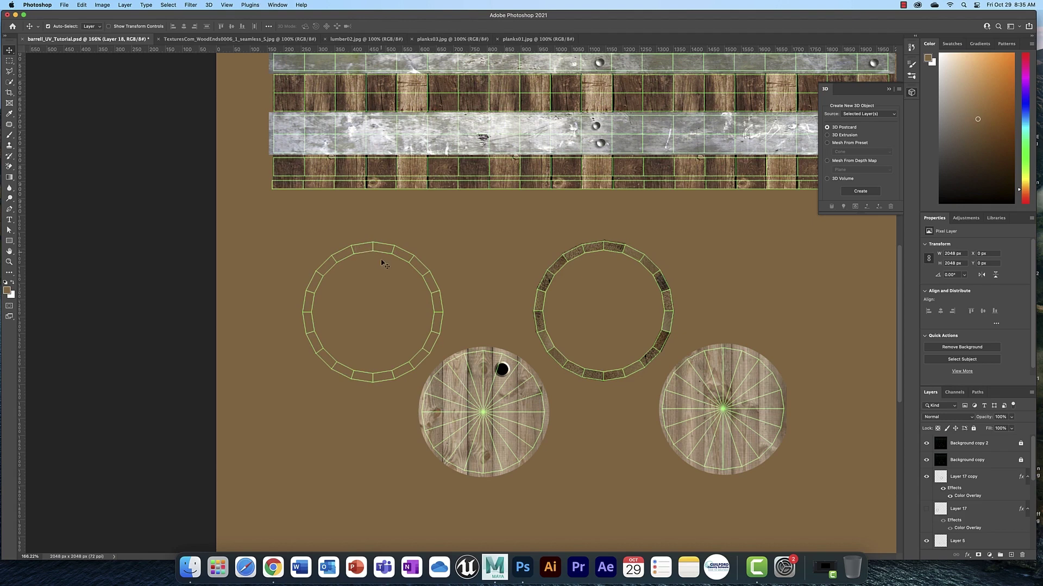
{"action": "left_click", "coordinate": [349, 41]}
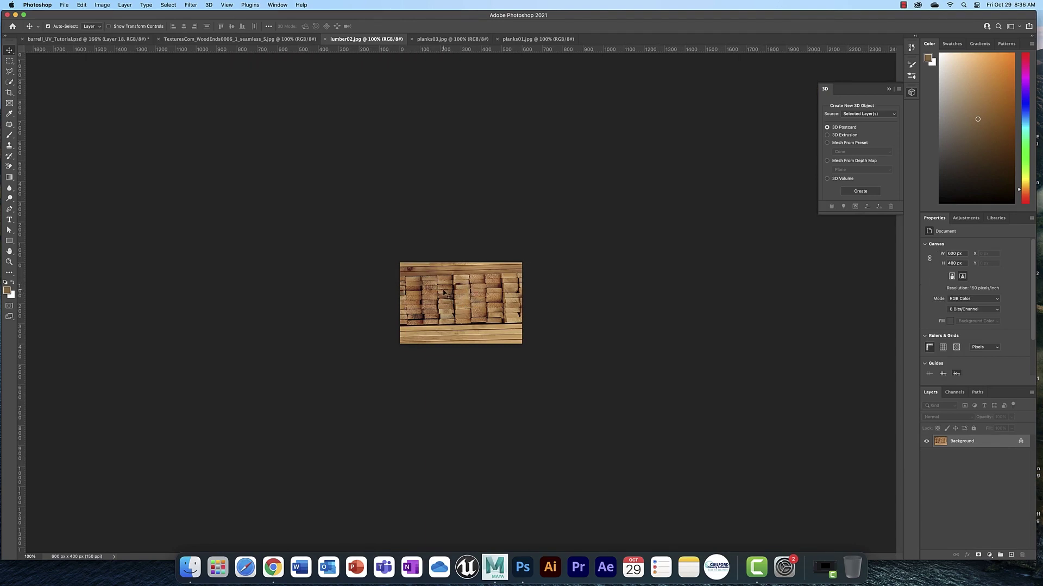
Paste the whole lumber02.jpg photo into barrell_UV_Tutorial.psd as a 600×400 px layer and fit the view
{"action": "key", "text": "super+a"}
{"action": "left_click", "coordinate": [87, 39]}
{"action": "key", "text": "super+v"}
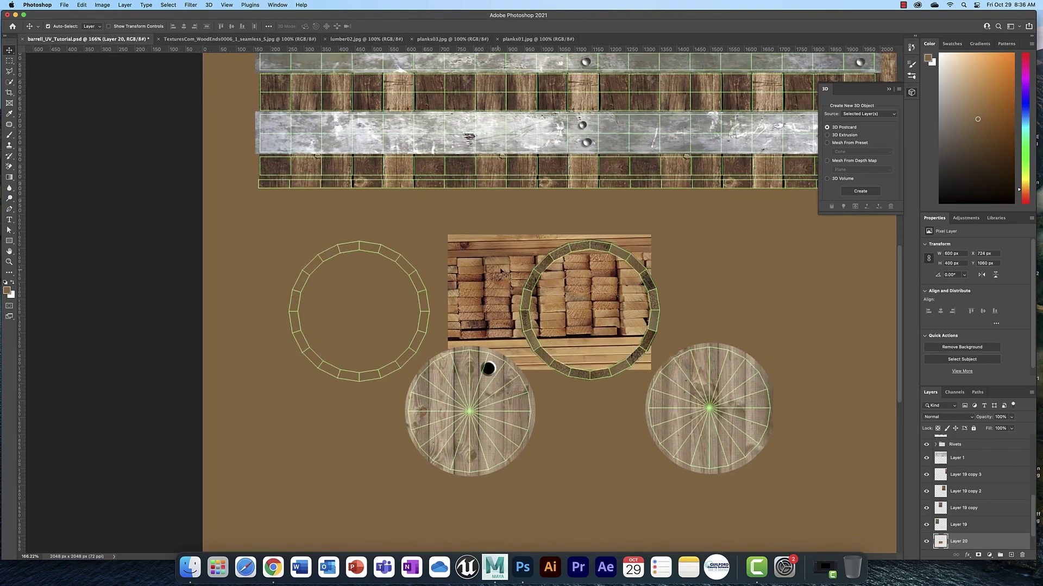
{"action": "key", "text": "super+0"}
{"action": "scroll", "coordinate": [497, 282], "scroll_direction": "up", "scroll_amount": 10}
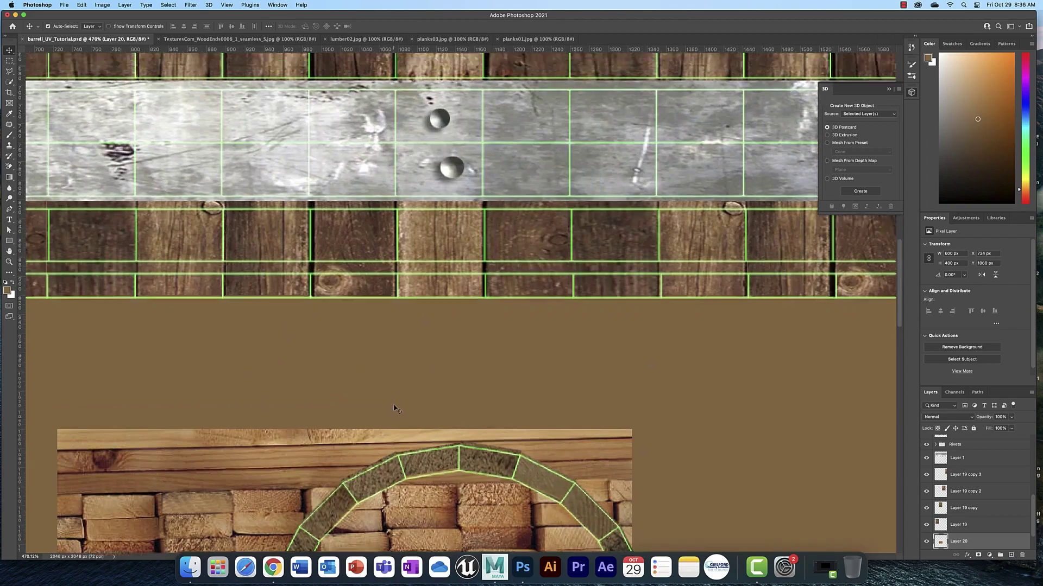
{"action": "scroll", "coordinate": [388, 395], "scroll_direction": "down", "scroll_amount": 2}
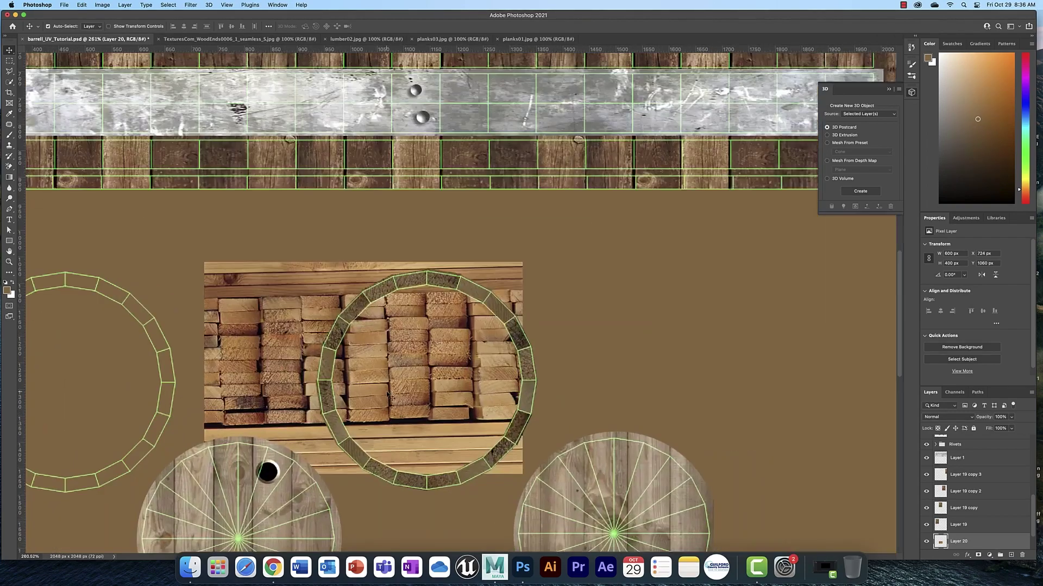
{"action": "scroll", "coordinate": [391, 398], "scroll_direction": "left", "scroll_amount": 5}
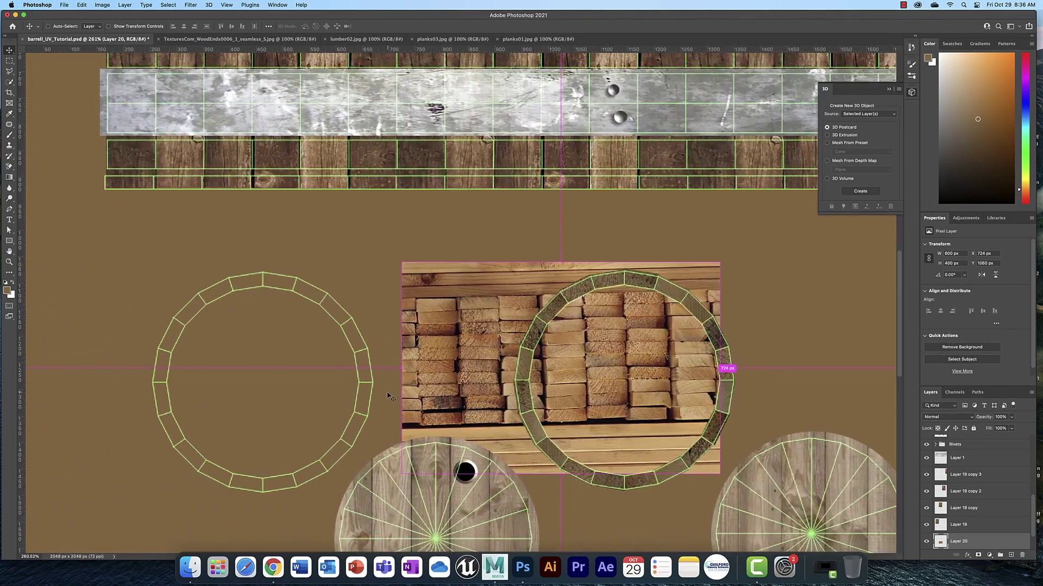
Copy a 72×20 plank strip from the lumber photo onto the left ring's top segment
{"action": "left_click", "coordinate": [10, 61]}
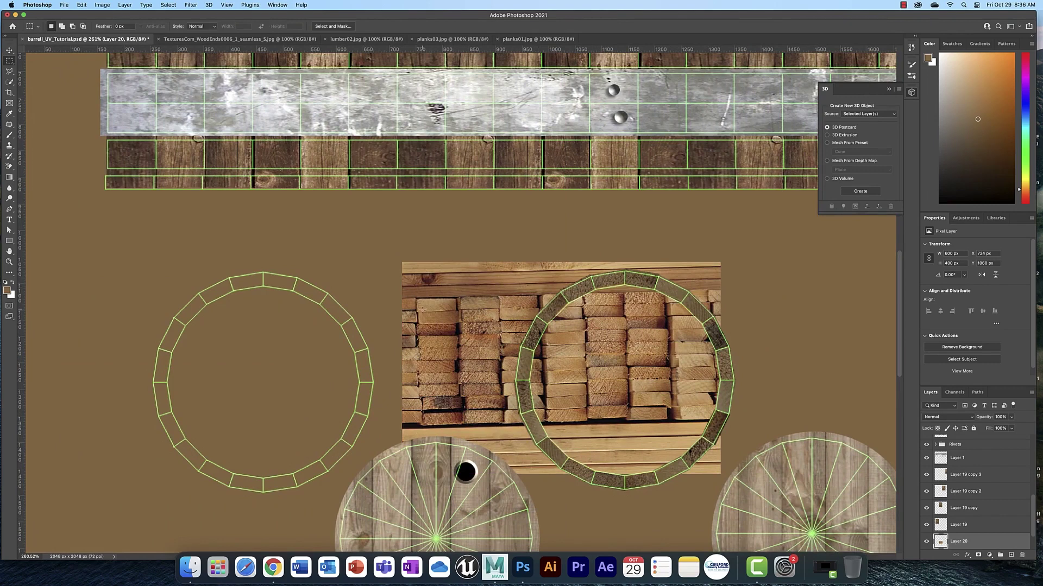
{"action": "left_click_drag", "start_coordinate": [419, 312], "coordinate": [458, 323]}
{"action": "key", "text": "super+c"}
{"action": "key", "text": "super+v"}
{"action": "key", "text": "v"}
{"action": "left_click_drag", "start_coordinate": [439, 320], "coordinate": [255, 282]}
{"action": "scroll", "coordinate": [250, 288], "scroll_direction": "up", "scroll_amount": 5}
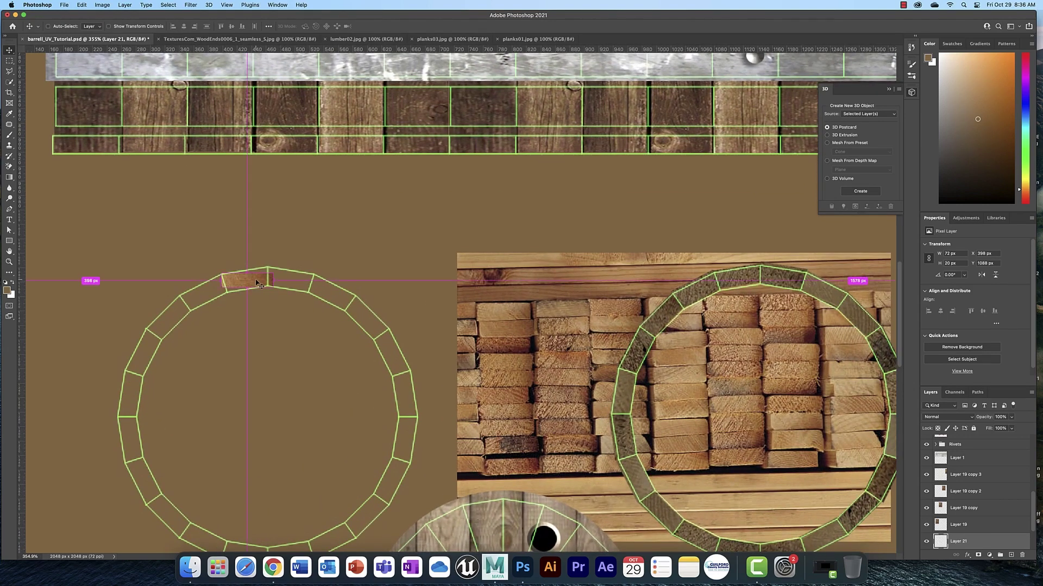
Rotate the lumber patch to about -6.3° and nudge it into the segment
{"action": "key", "text": "super+t"}
{"action": "left_click_drag", "start_coordinate": [278, 271], "coordinate": [246, 276]}
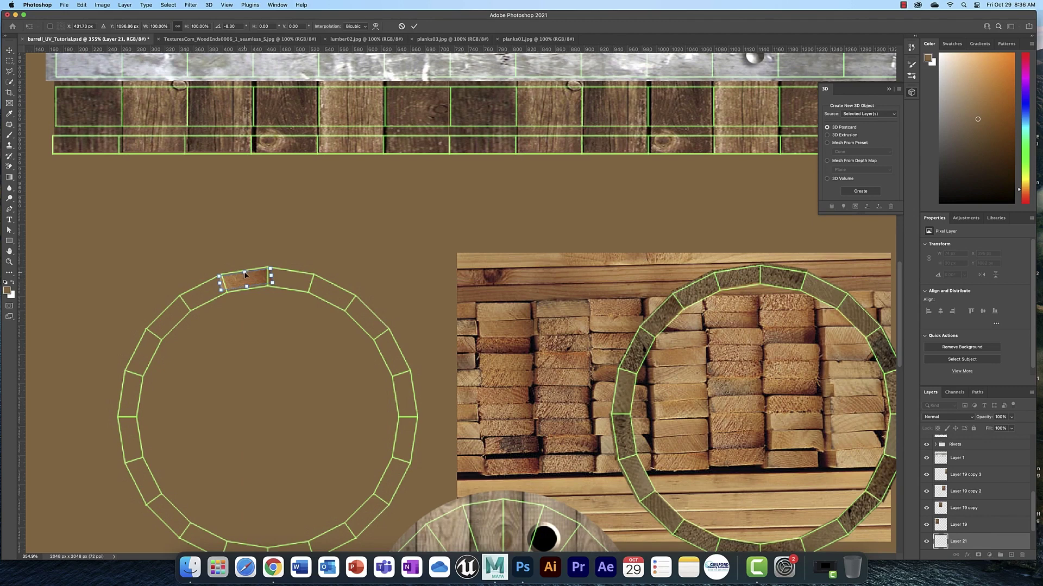
{"action": "left_click_drag", "start_coordinate": [245, 274], "coordinate": [246, 271]}
{"action": "key", "text": "Return"}
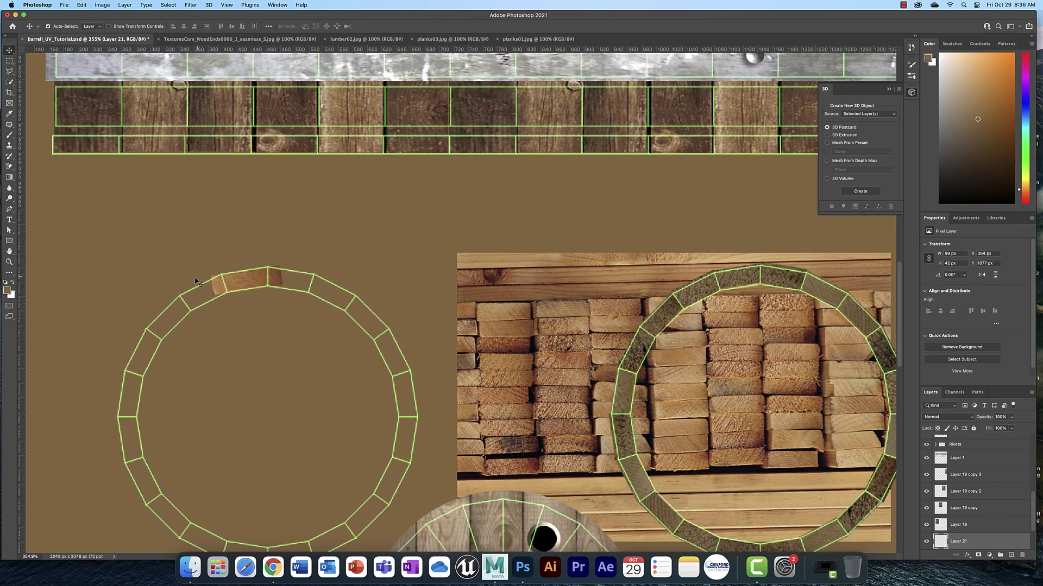
Outline the left ring's top segment with a four-corner Polygonal Lasso selection
{"action": "left_click", "coordinate": [10, 73]}
{"action": "left_click", "coordinate": [10, 73]}
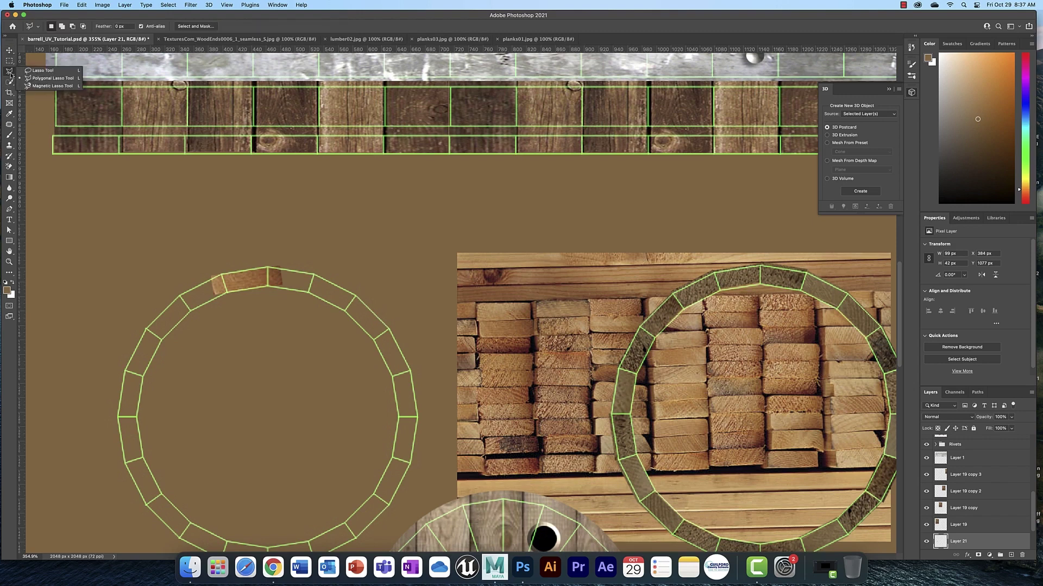
{"action": "left_click", "coordinate": [41, 82]}
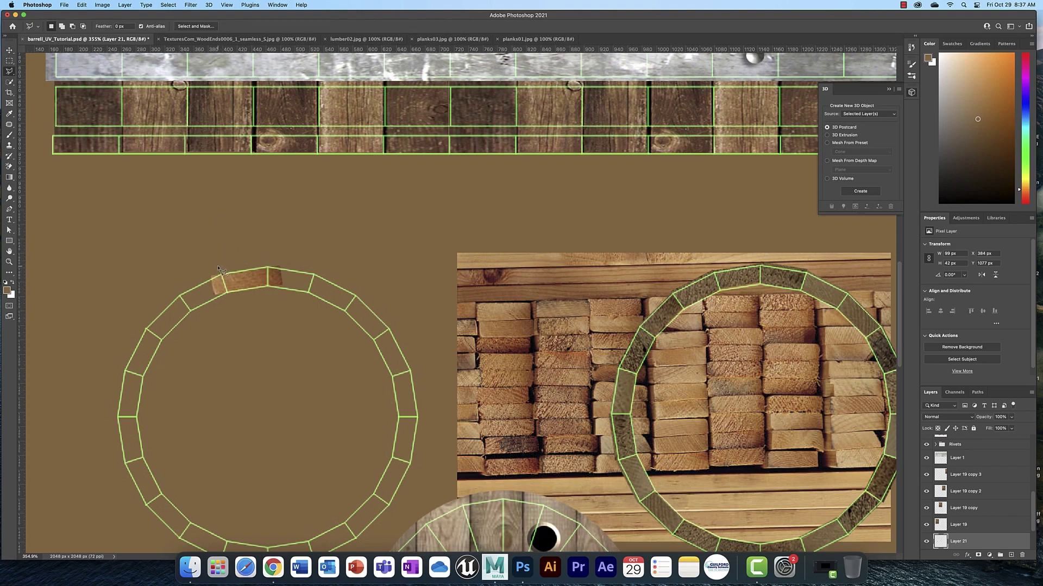
{"action": "left_click", "coordinate": [218, 267]}
{"action": "left_click", "coordinate": [230, 301]}
{"action": "left_click", "coordinate": [268, 291]}
{"action": "left_click", "coordinate": [267, 252]}
{"action": "left_click", "coordinate": [219, 266]}
Invert the selection and delete the wood outside it, leaving an 86×36 px patch
{"action": "left_click", "coordinate": [171, 6]}
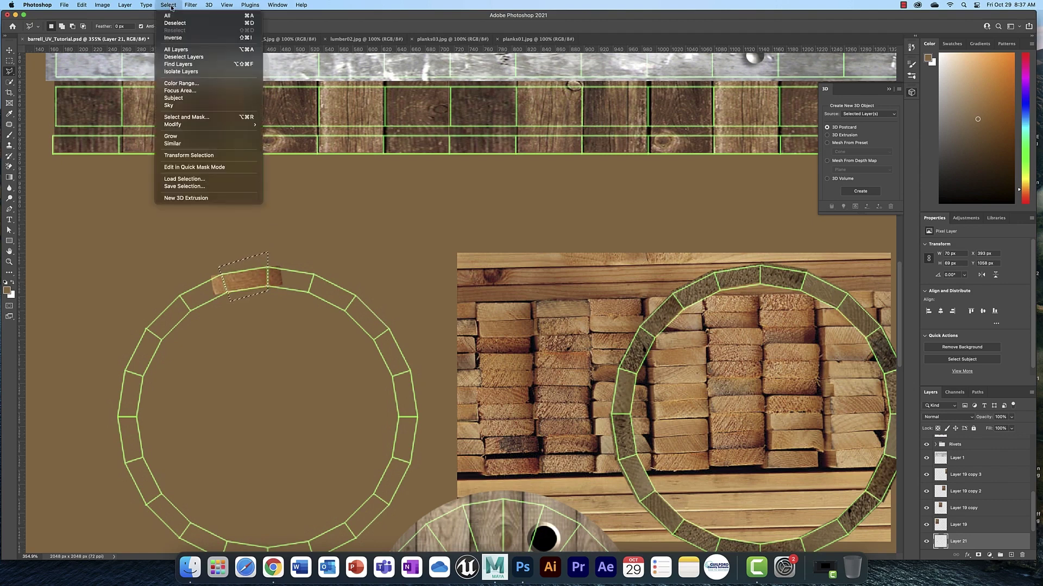
{"action": "left_click", "coordinate": [187, 37]}
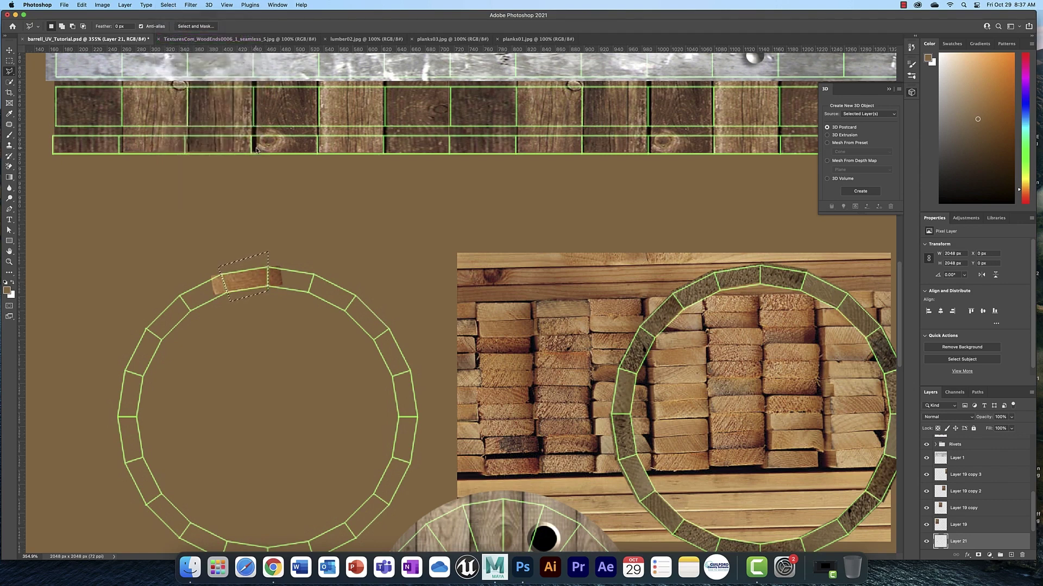
{"action": "key", "text": "Delete"}
{"action": "left_click", "coordinate": [266, 178]}
{"action": "left_click", "coordinate": [169, 5]}
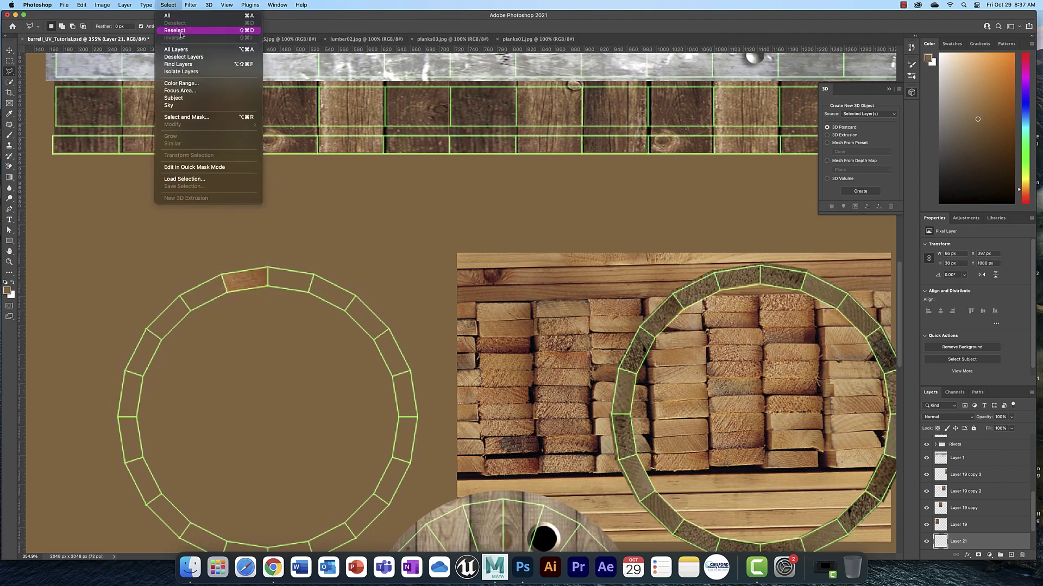
{"action": "left_click", "coordinate": [275, 216]}
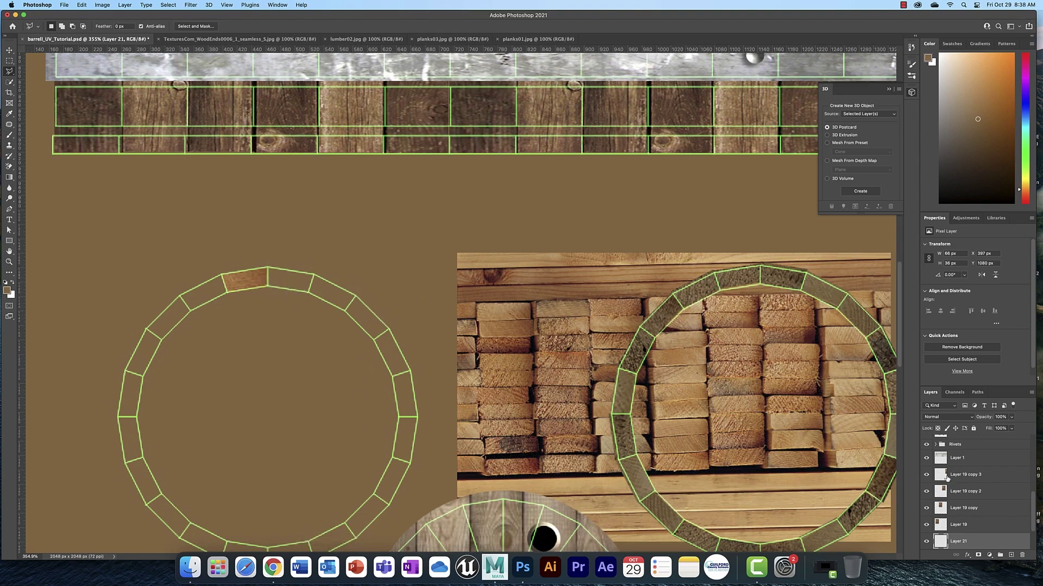
{"action": "scroll", "coordinate": [963, 538], "scroll_direction": "down", "scroll_amount": 2}
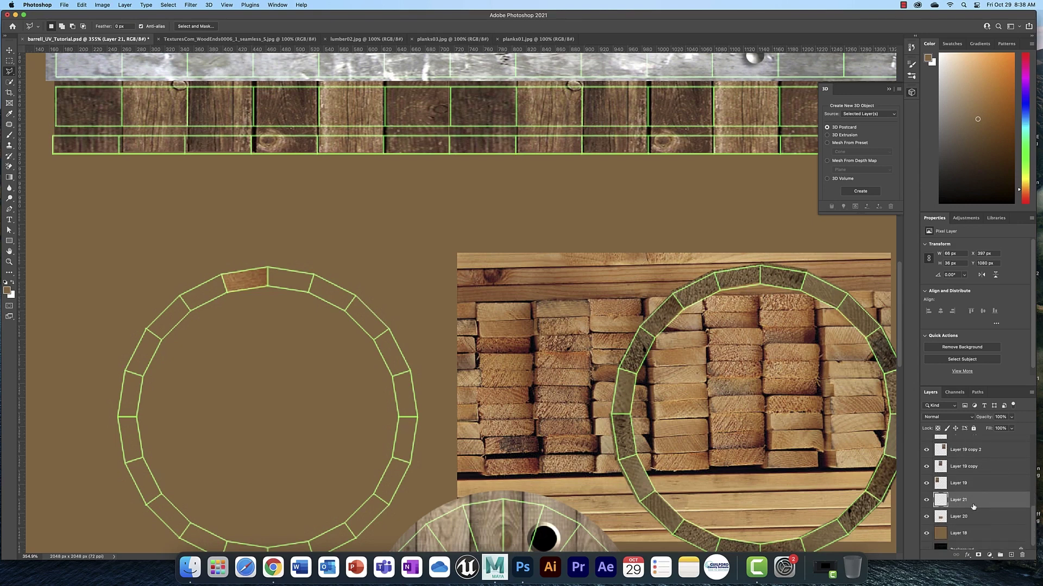
{"action": "scroll", "coordinate": [974, 506], "scroll_direction": "up", "scroll_amount": 6}
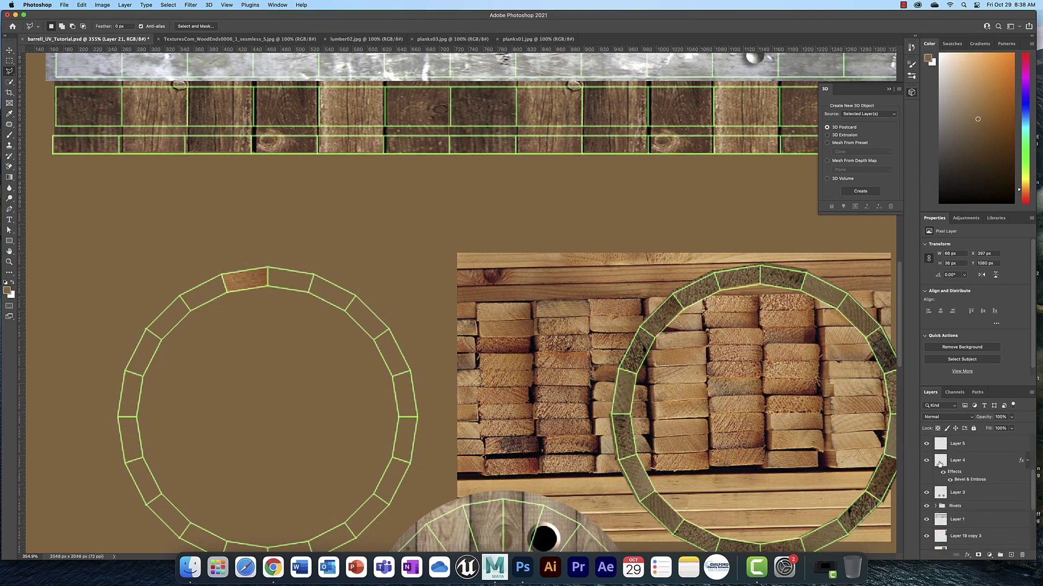
{"action": "scroll", "coordinate": [952, 466], "scroll_direction": "up", "scroll_amount": 4}
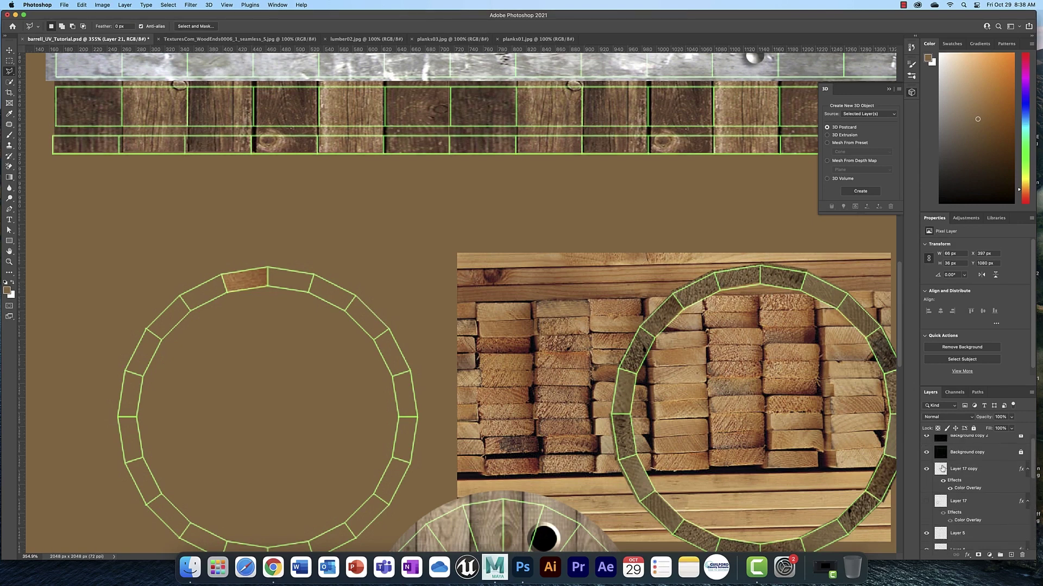
{"action": "left_click", "coordinate": [927, 471]}
{"action": "left_click", "coordinate": [927, 470]}
Trim a thin sliver off the wood piece with the Polygonal Lasso
{"action": "left_click", "coordinate": [249, 279]}
{"action": "double_click", "coordinate": [262, 243]}
{"action": "key", "text": "ctrl+d"}
Duplicate the wood piece into a lower-right segment of the left ring and rotate it to fit
{"action": "key", "text": "v"}
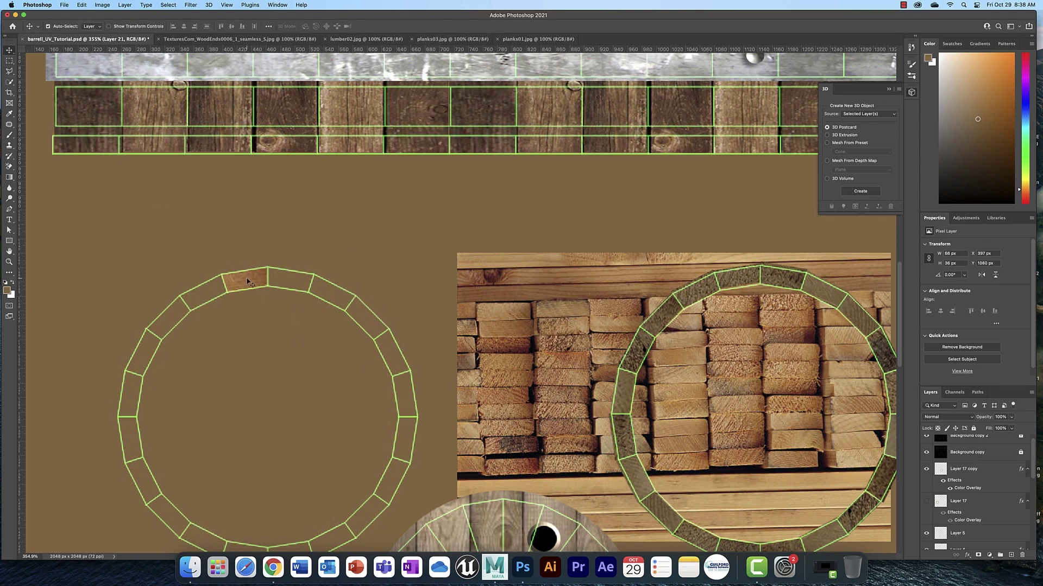
{"action": "left_click_drag", "start_coordinate": [247, 281], "coordinate": [323, 516]}
{"action": "scroll", "coordinate": [319, 488], "scroll_direction": "down", "scroll_amount": 1}
{"action": "scroll", "coordinate": [319, 487], "scroll_direction": "down", "scroll_amount": 5}
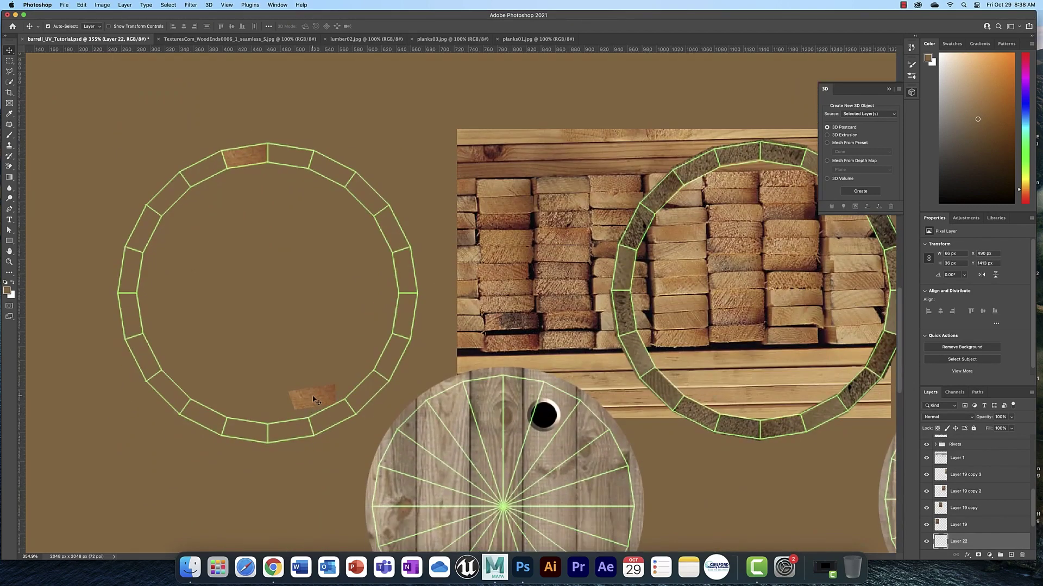
{"action": "left_click_drag", "start_coordinate": [314, 402], "coordinate": [368, 412]}
{"action": "key", "text": "super+t"}
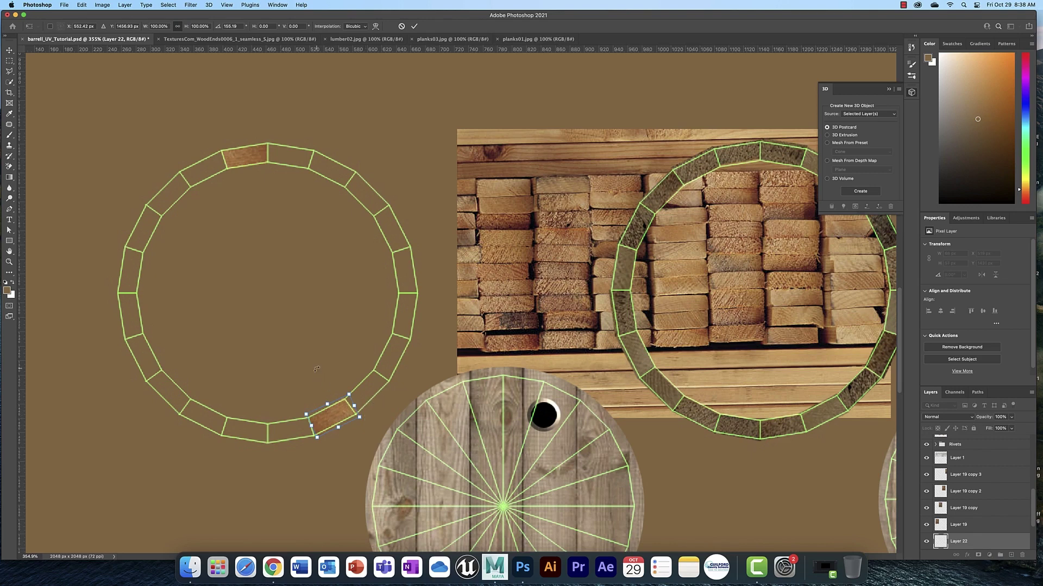
{"action": "key", "text": "Return"}
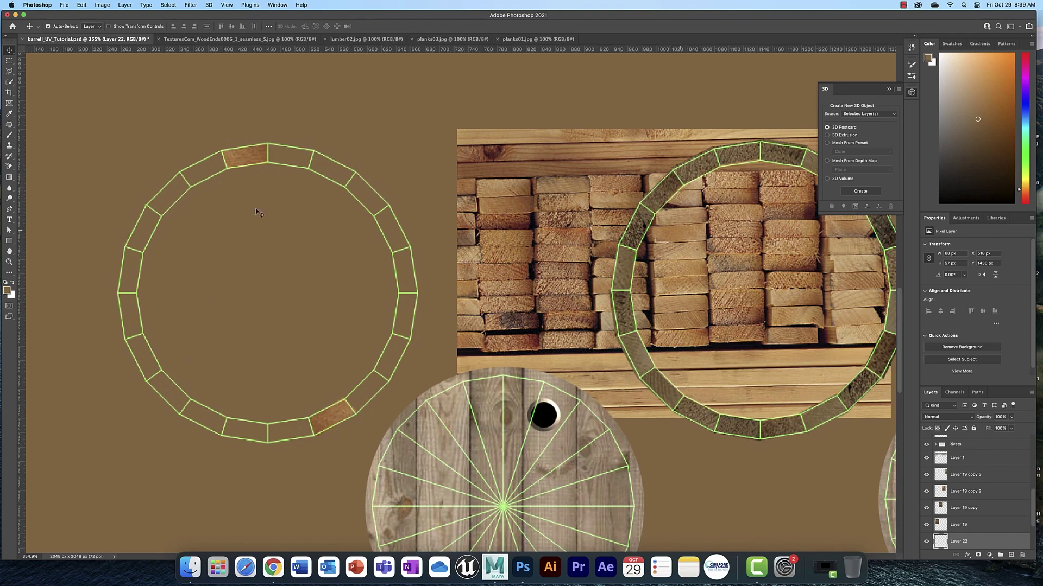
{"action": "left_click", "coordinate": [367, 316]}
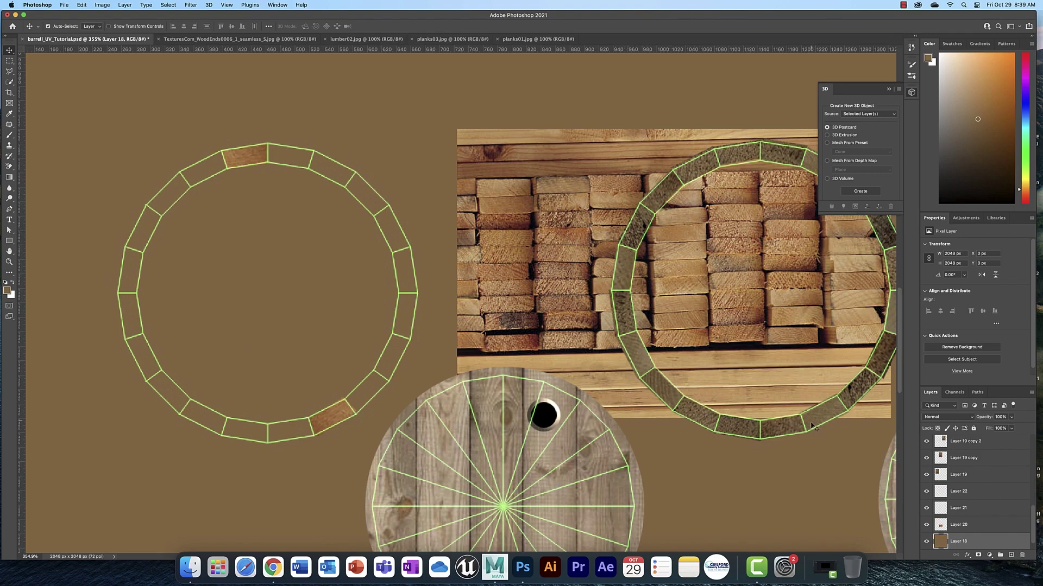
{"action": "scroll", "coordinate": [967, 511], "scroll_direction": "down", "scroll_amount": 5}
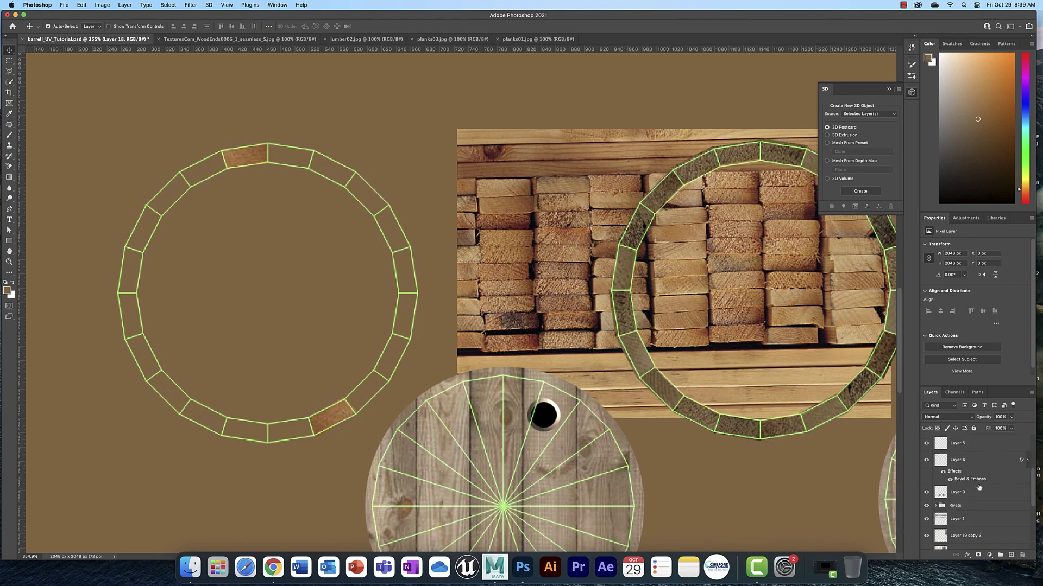
{"action": "scroll", "coordinate": [976, 480], "scroll_direction": "up", "scroll_amount": 2}
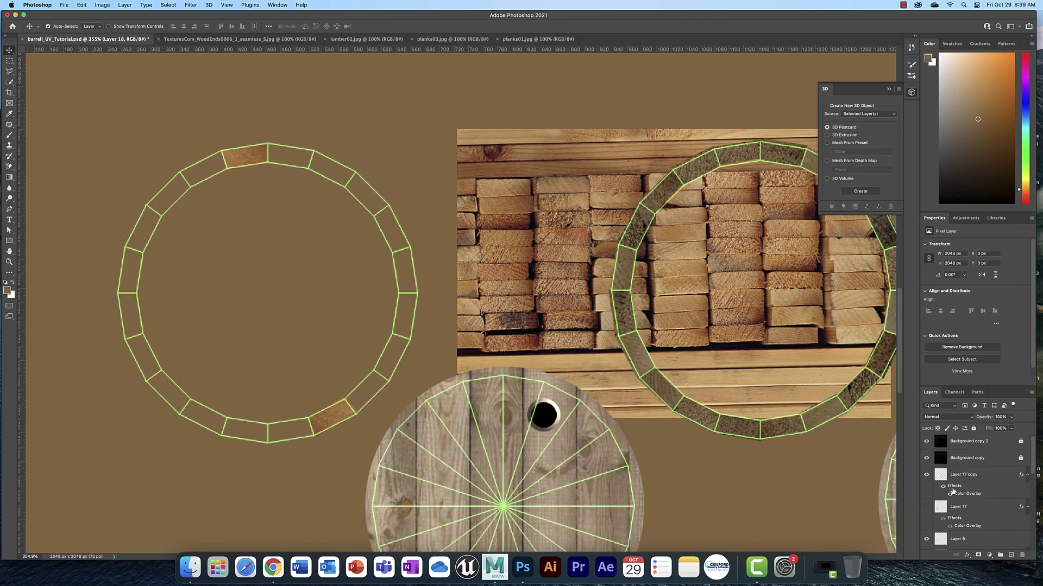
{"action": "scroll", "coordinate": [956, 490], "scroll_direction": "down", "scroll_amount": 1}
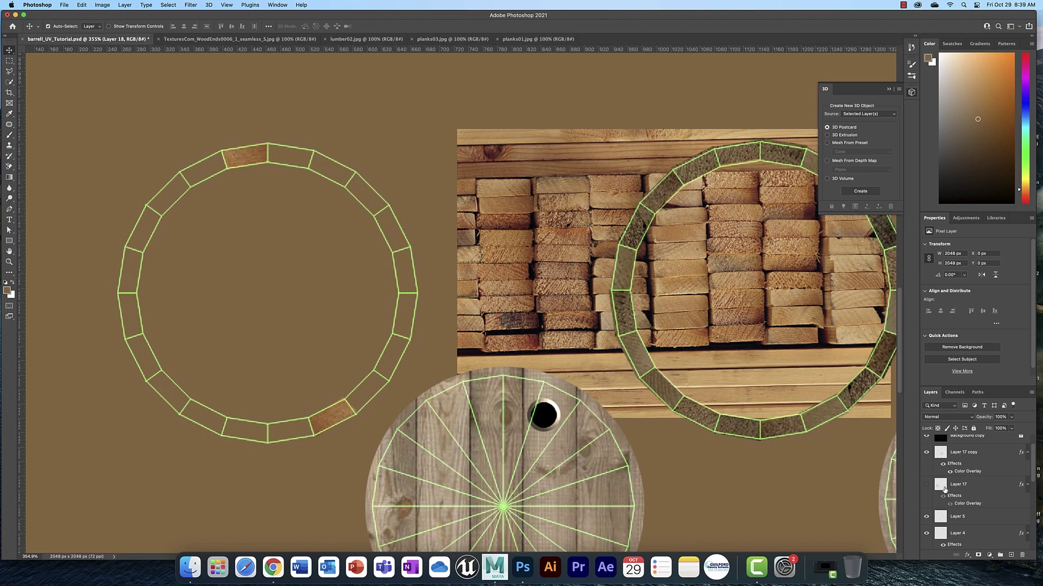
{"action": "left_click", "coordinate": [976, 489]}
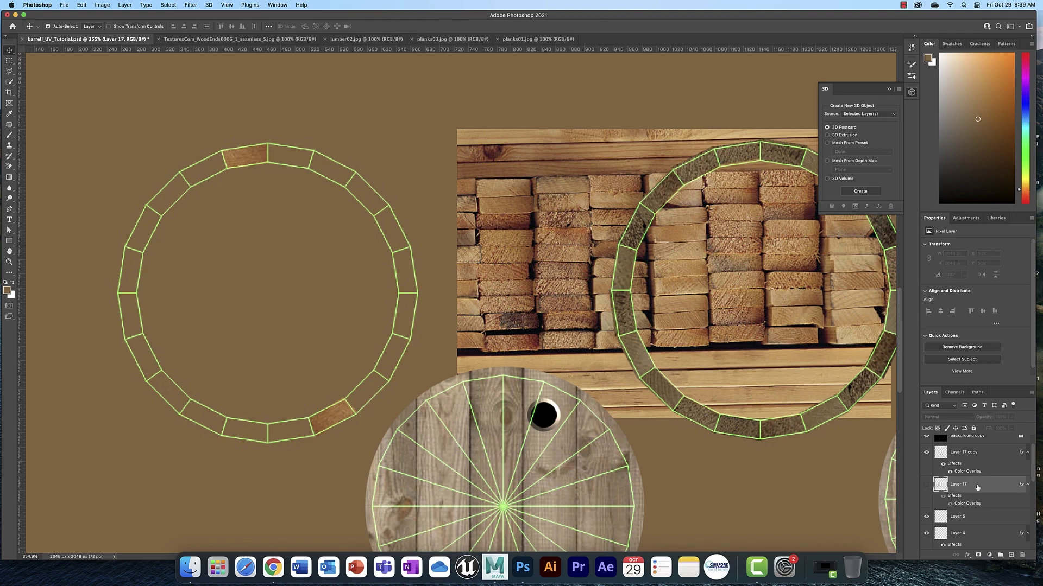
{"action": "left_click", "coordinate": [926, 485]}
{"action": "double_click", "coordinate": [988, 486]}
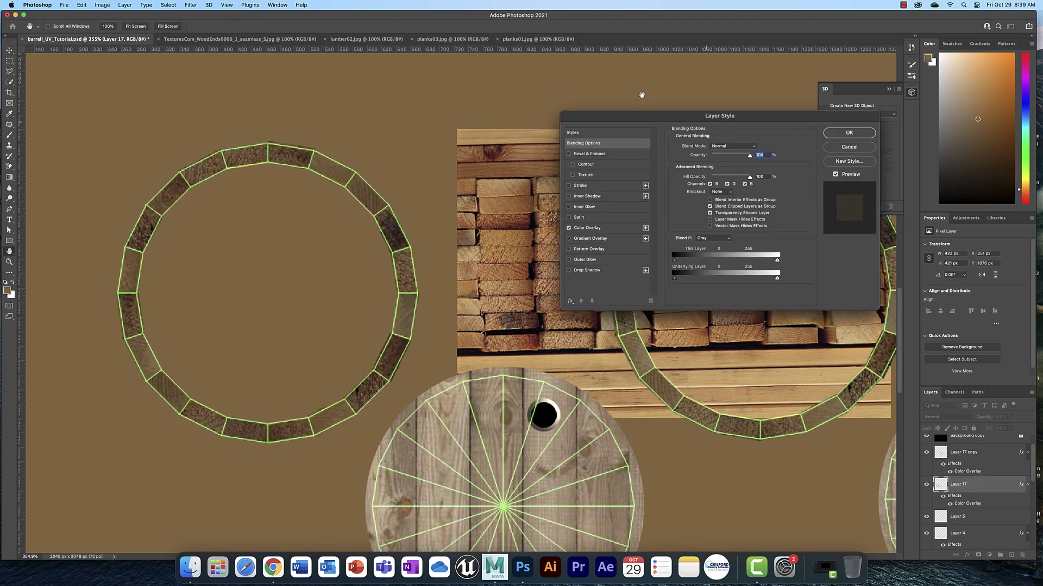
{"action": "left_click_drag", "start_coordinate": [683, 120], "coordinate": [672, 137]}
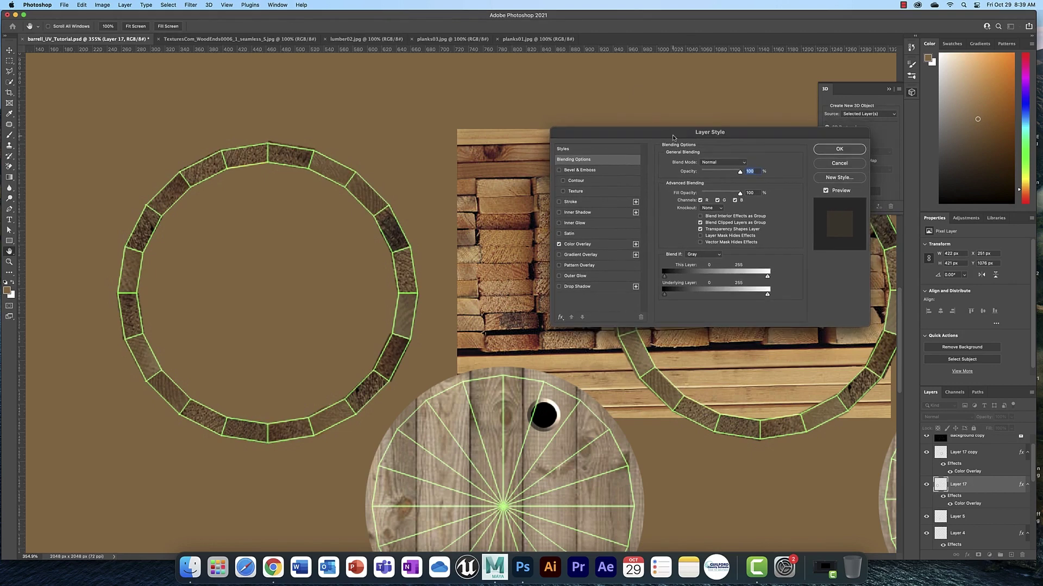
{"action": "left_click", "coordinate": [591, 245]}
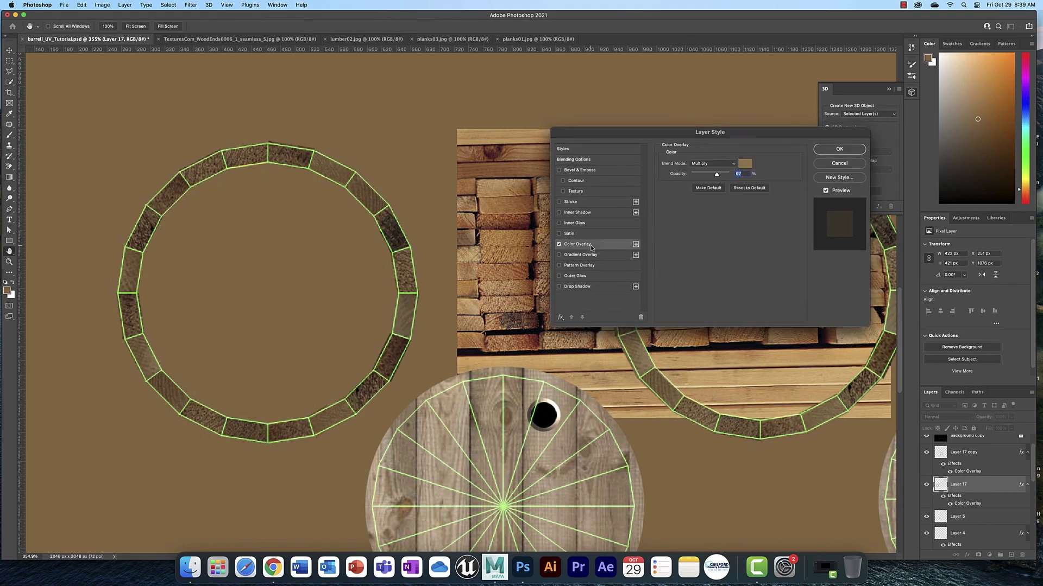
{"action": "left_click", "coordinate": [746, 165]}
{"action": "scroll", "coordinate": [389, 120], "scroll_direction": "up", "scroll_amount": 5}
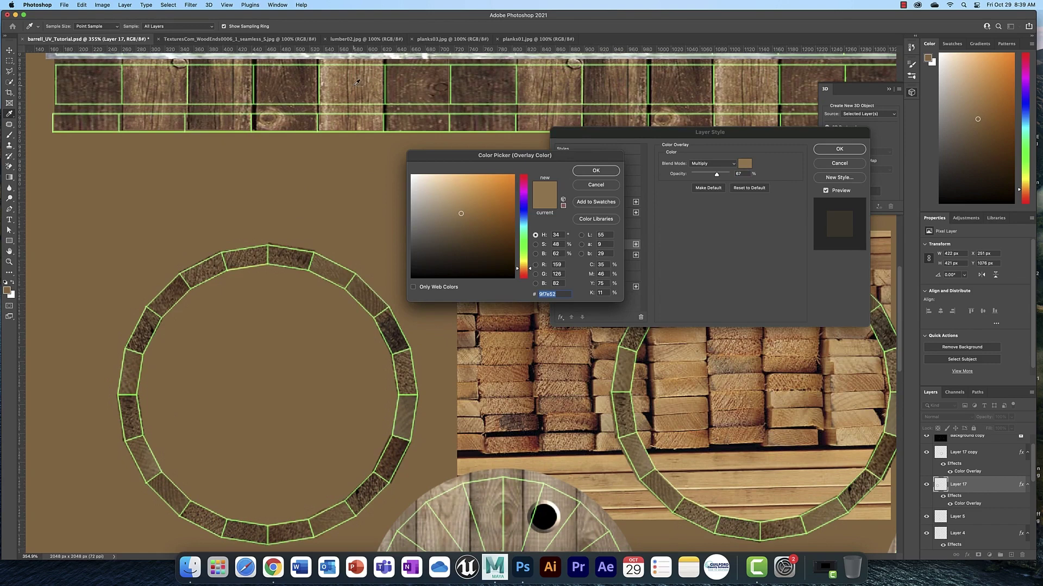
{"action": "left_click", "coordinate": [597, 185]}
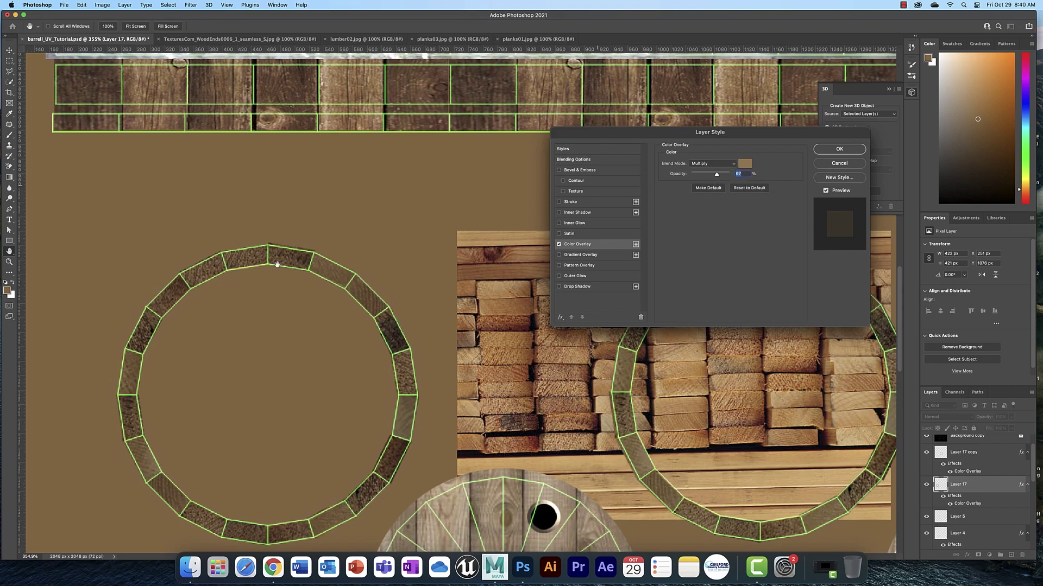
{"action": "left_click", "coordinate": [840, 164]}
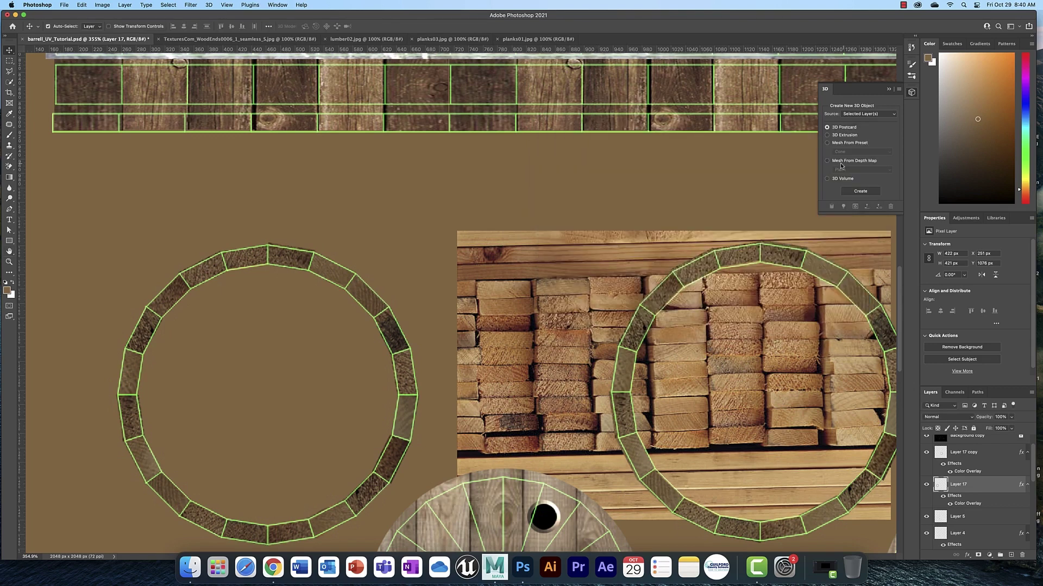
Darken the shadows of the Layer 17 ring texture with a Levels adjustment
{"action": "left_click", "coordinate": [104, 5]}
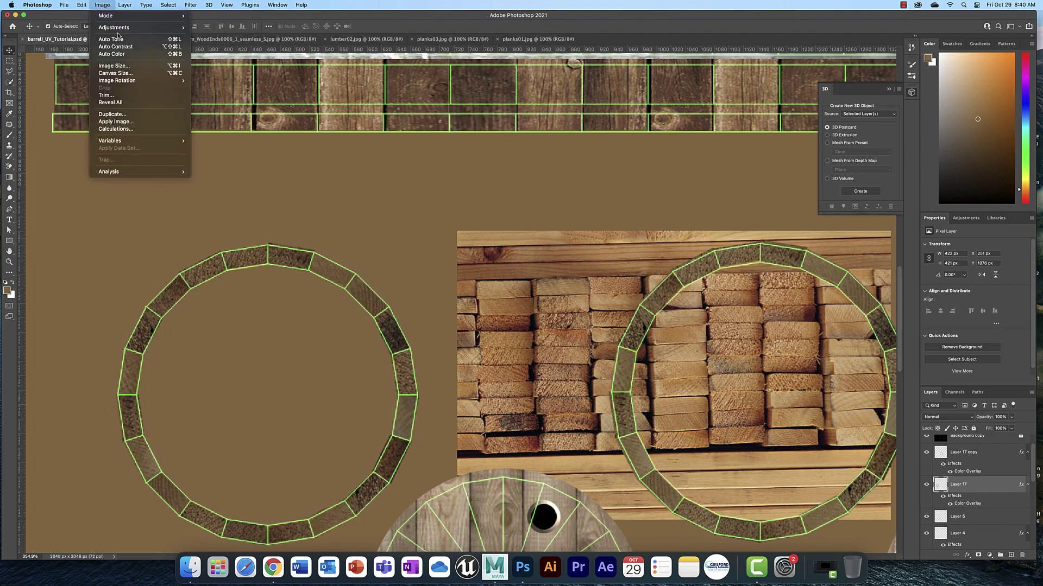
{"action": "mouse_move", "coordinate": [141, 27]}
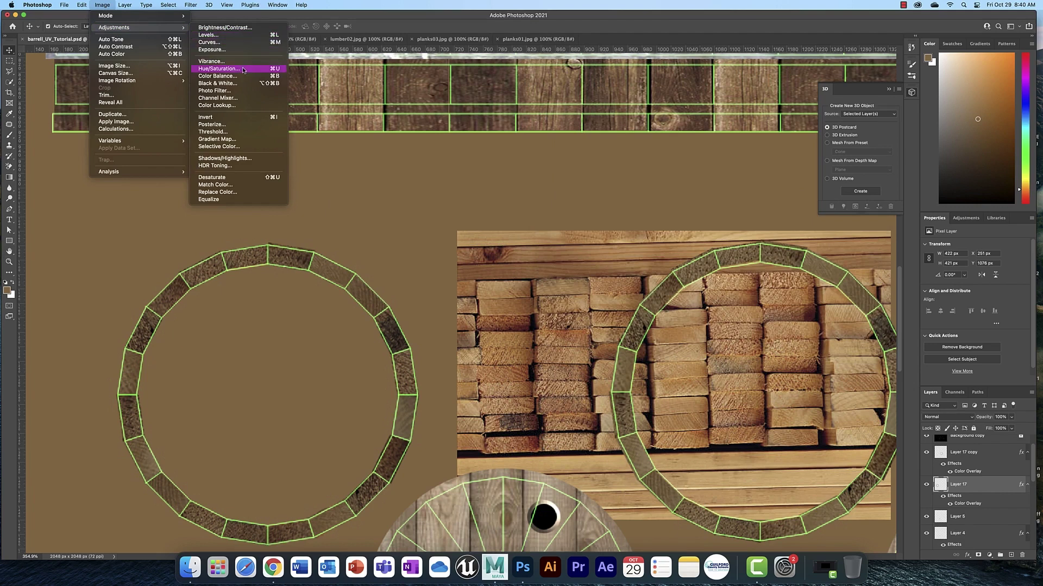
{"action": "left_click", "coordinate": [326, 246]}
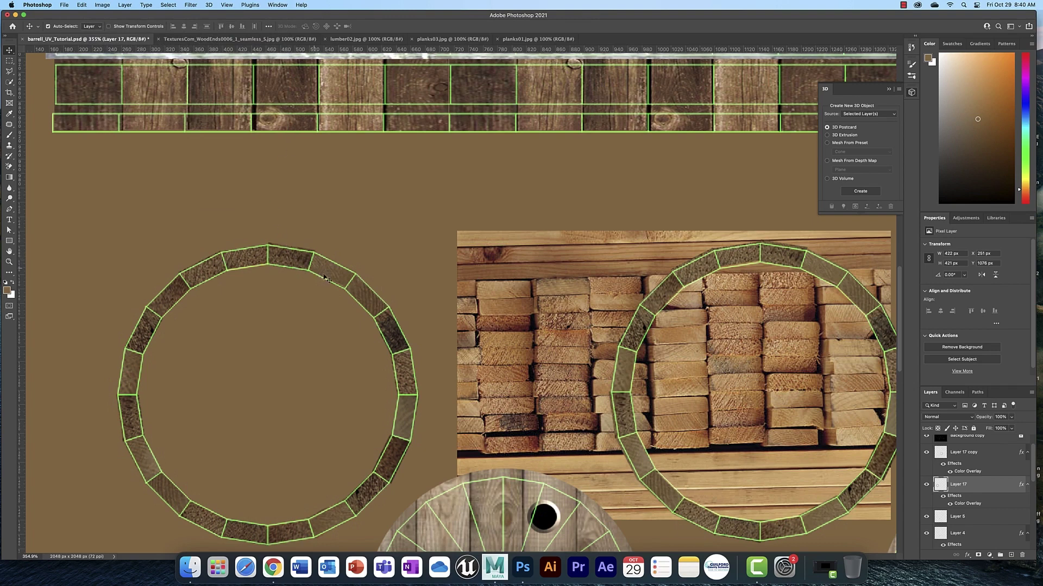
{"action": "left_click", "coordinate": [110, 6]}
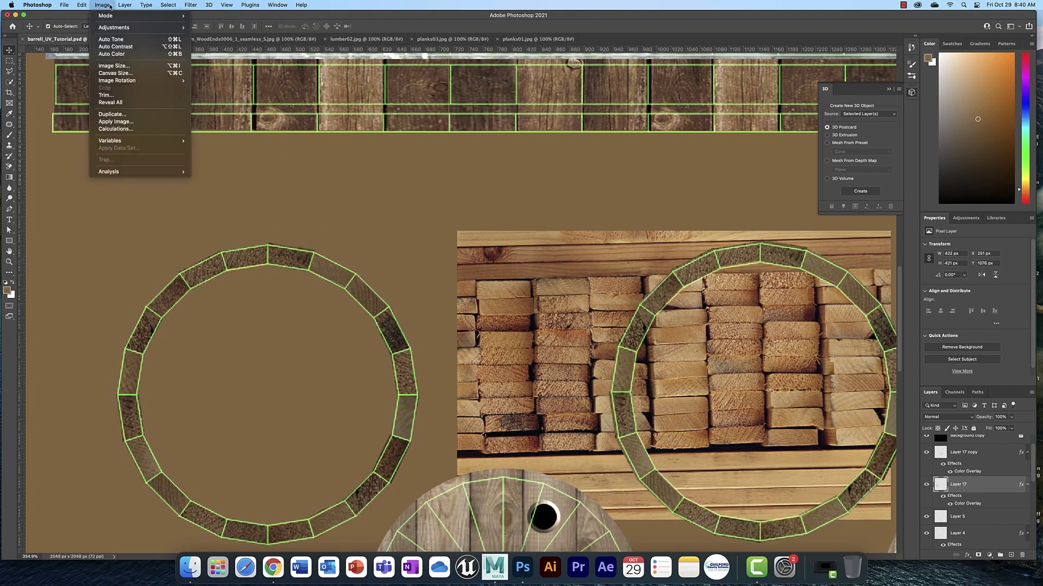
{"action": "mouse_move", "coordinate": [125, 27]}
{"action": "left_click", "coordinate": [224, 34]}
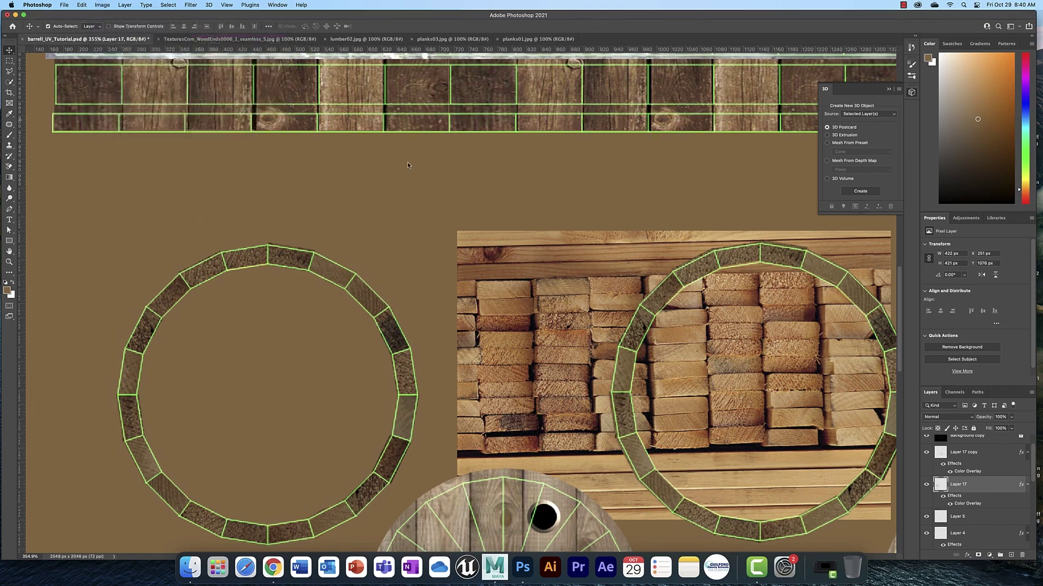
{"action": "left_click_drag", "start_coordinate": [499, 192], "coordinate": [595, 192]}
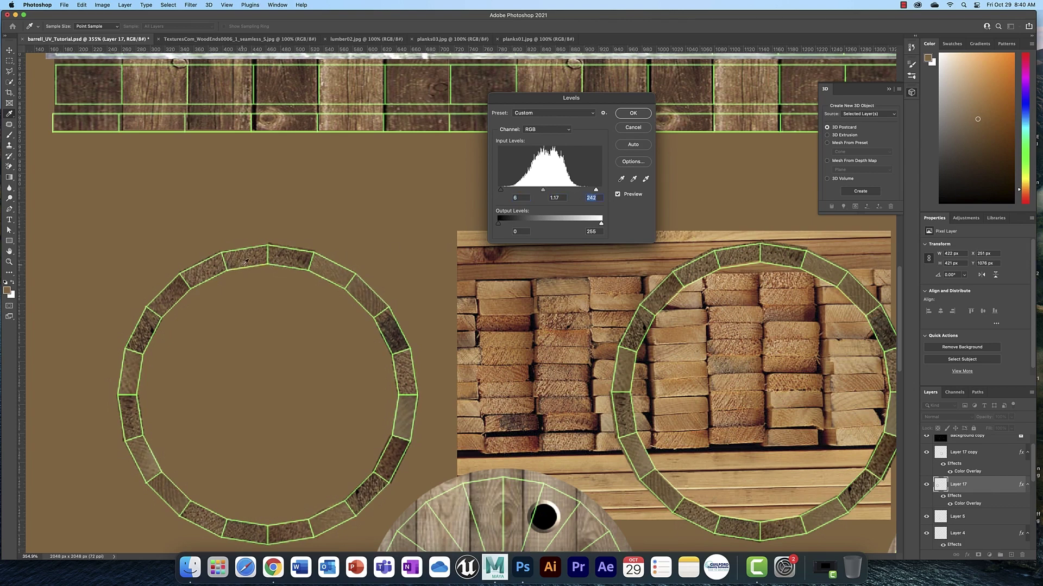
{"action": "left_click", "coordinate": [633, 113]}
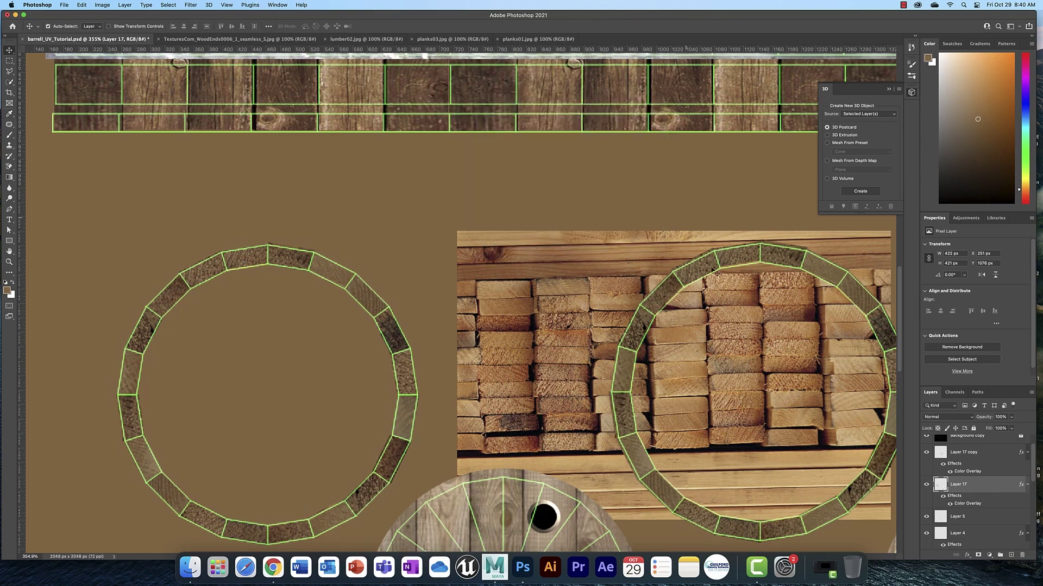
Apply Levels with input levels 16, 1.32 and 240 to Layer 17 copy
{"action": "left_click", "coordinate": [991, 459]}
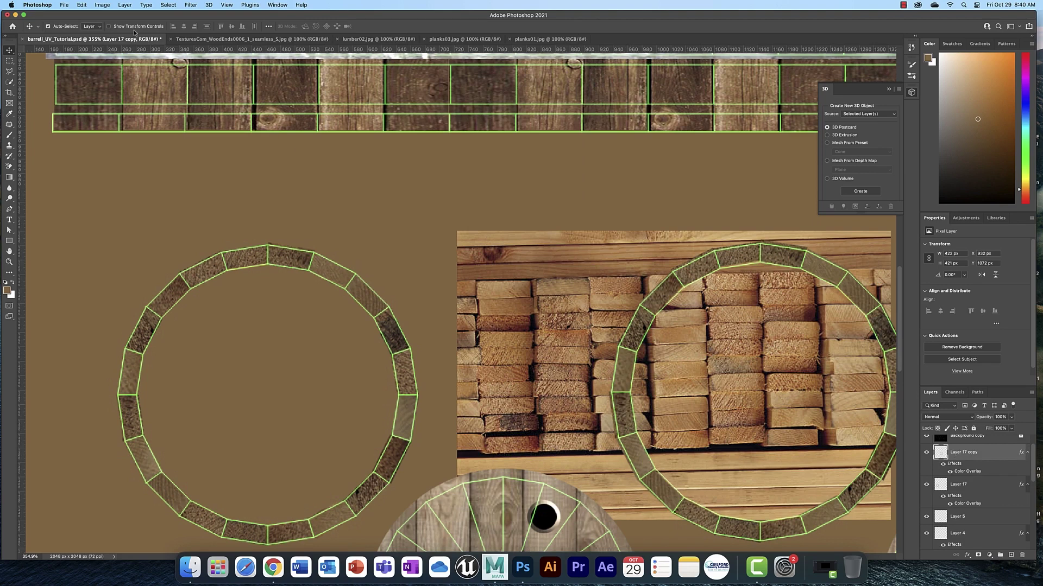
{"action": "left_click", "coordinate": [102, 5]}
{"action": "mouse_move", "coordinate": [136, 27]}
{"action": "left_click", "coordinate": [208, 35]}
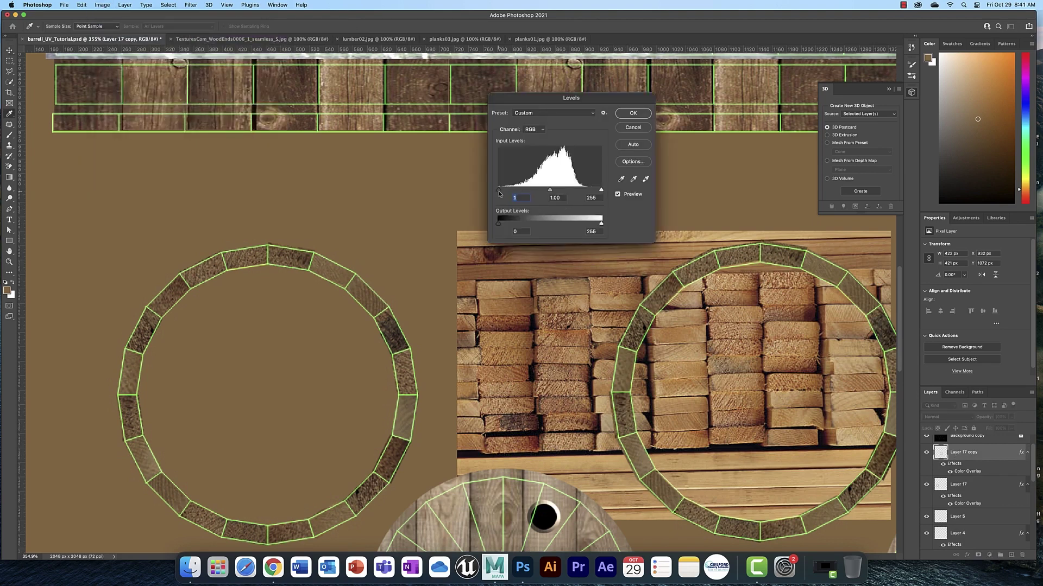
{"action": "left_click_drag", "start_coordinate": [552, 192], "coordinate": [595, 192]}
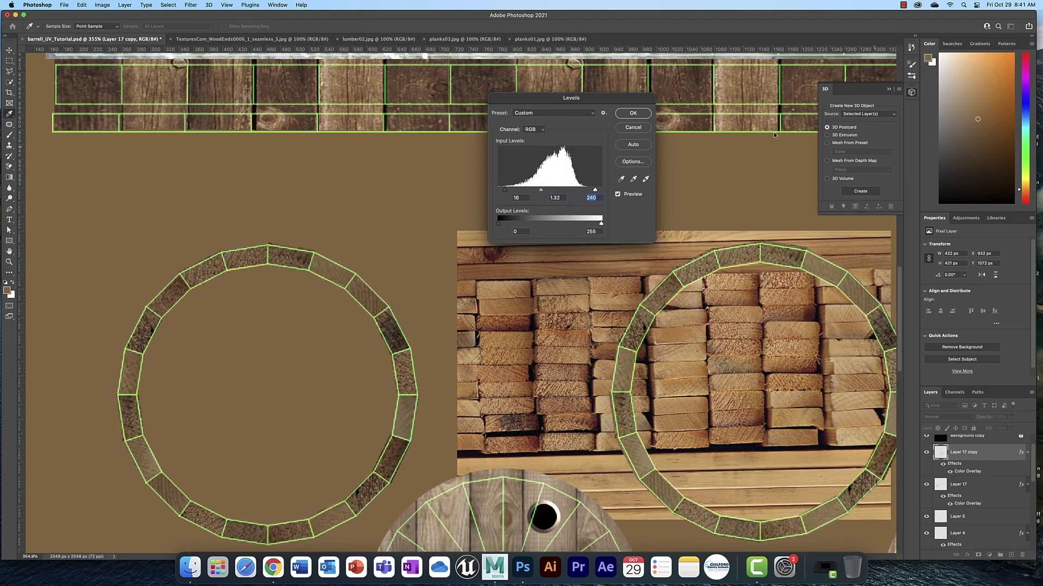
{"action": "left_click", "coordinate": [642, 116]}
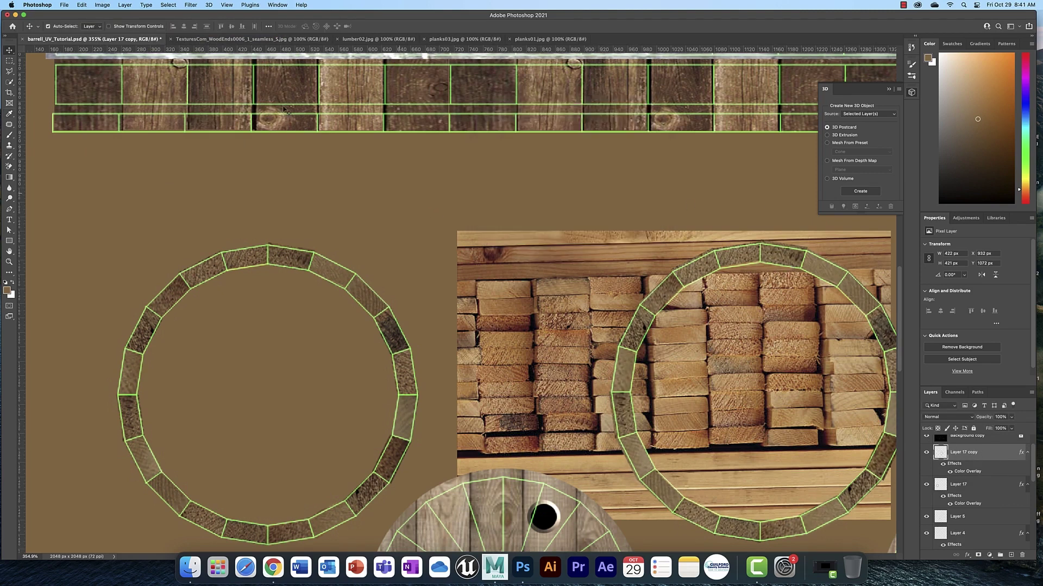
{"action": "left_click", "coordinate": [101, 4]}
{"action": "mouse_move", "coordinate": [126, 28]}
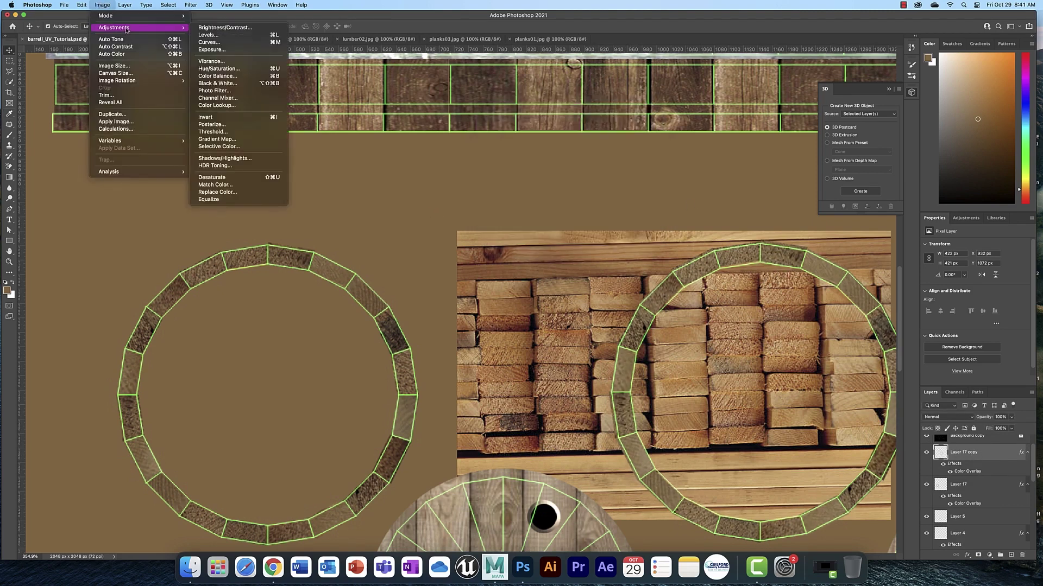
{"action": "left_click", "coordinate": [239, 69]}
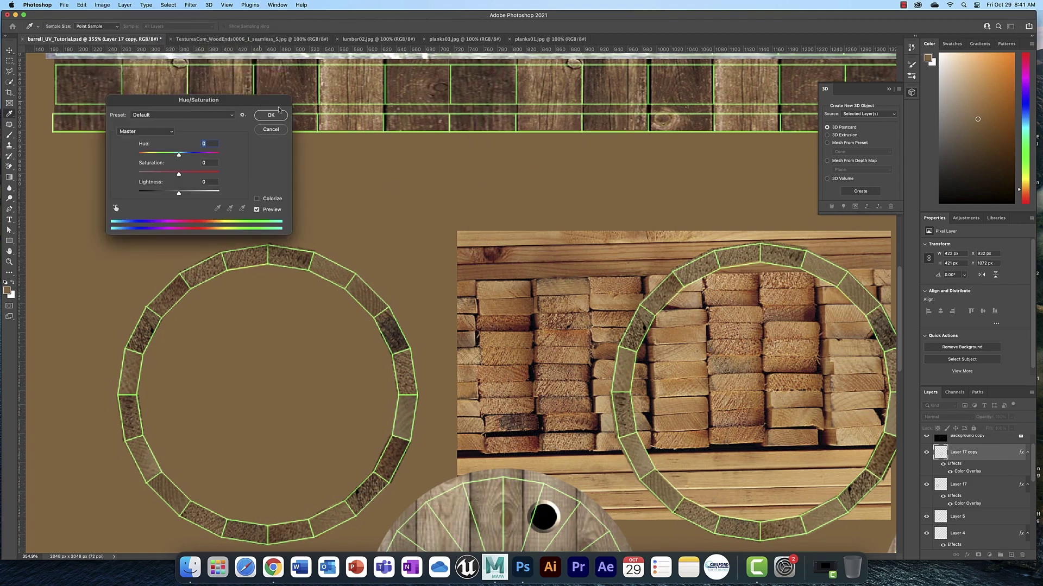
{"action": "left_click_drag", "start_coordinate": [266, 101], "coordinate": [463, 115]}
{"action": "left_click_drag", "start_coordinate": [375, 190], "coordinate": [376, 189]}
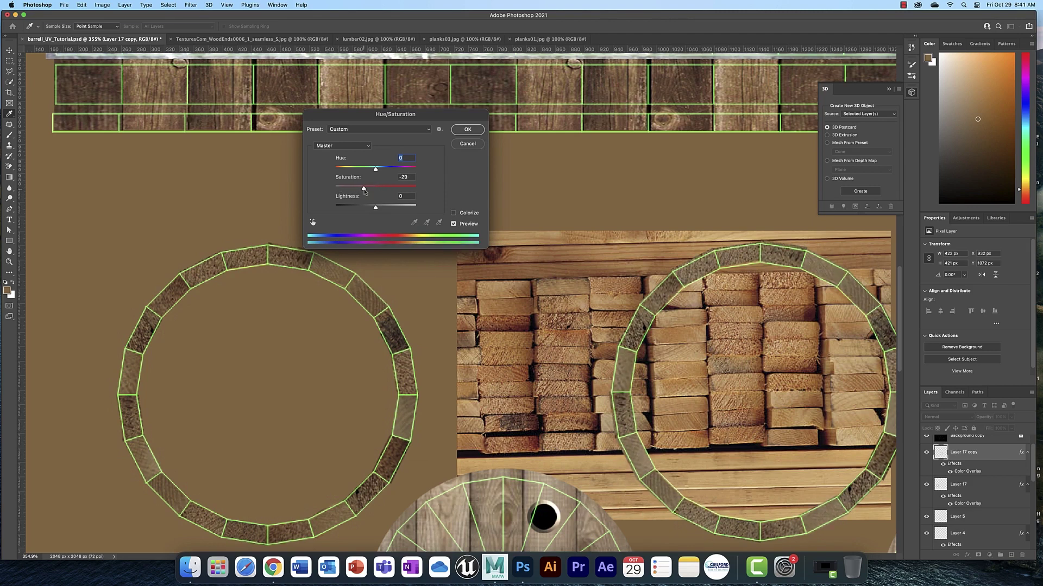
{"action": "mouse_move", "coordinate": [376, 189]}
{"action": "left_mouse_down"}
{"action": "mouse_move", "coordinate": [361, 188]}
{"action": "mouse_move", "coordinate": [372, 188]}
{"action": "left_mouse_up"}
{"action": "left_click", "coordinate": [369, 148]}
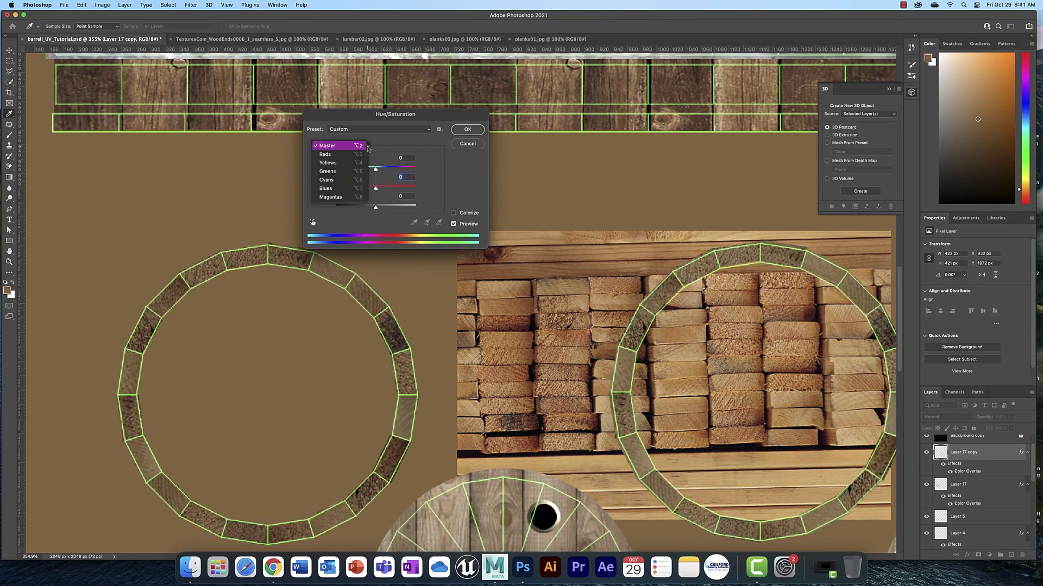
{"action": "left_click", "coordinate": [332, 154]}
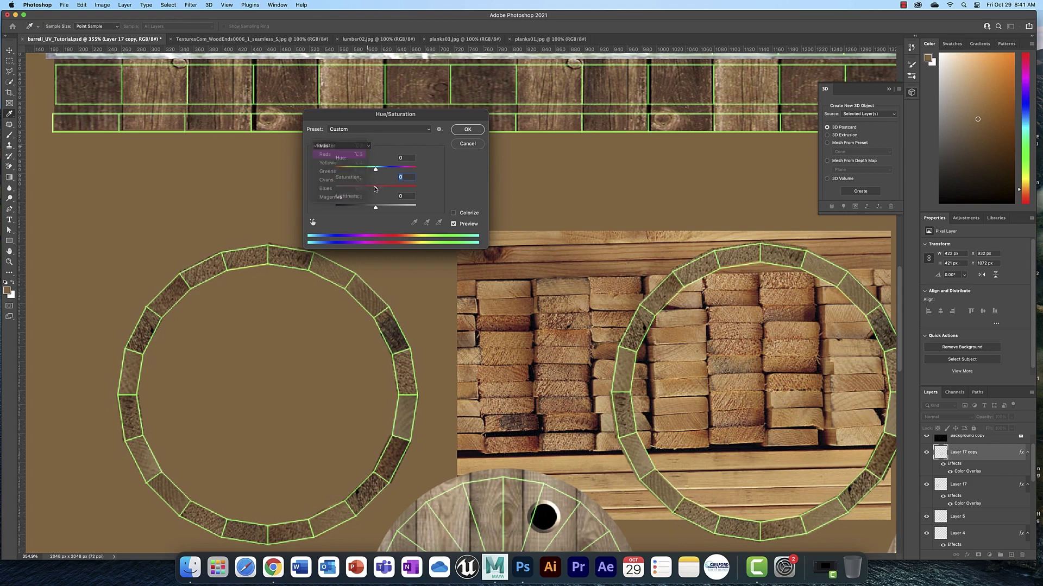
{"action": "mouse_move", "coordinate": [375, 190]}
{"action": "left_mouse_down"}
{"action": "mouse_move", "coordinate": [347, 189]}
{"action": "mouse_move", "coordinate": [415, 191]}
{"action": "mouse_move", "coordinate": [376, 194]}
{"action": "left_mouse_up"}
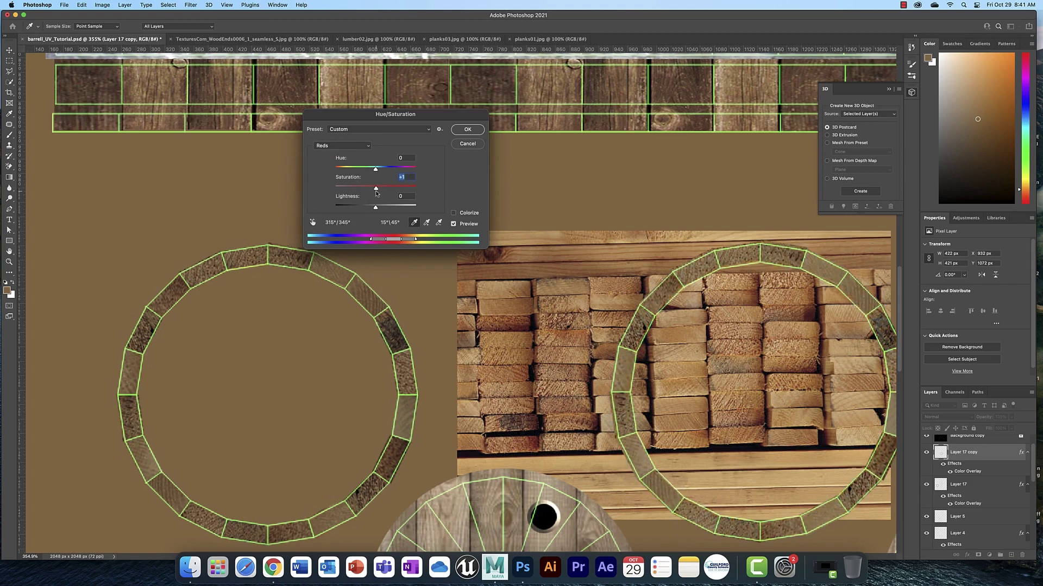
{"action": "left_click", "coordinate": [468, 144]}
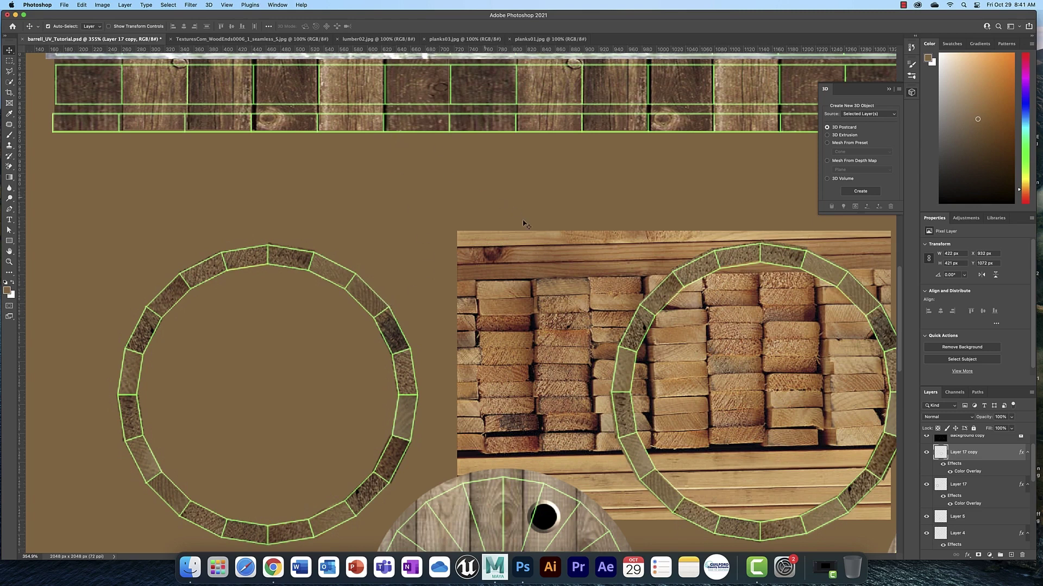
Delete the stacked-lumber photo Layer 20 and zoom out to 100% to see the full texture layout
{"action": "left_click", "coordinate": [559, 253]}
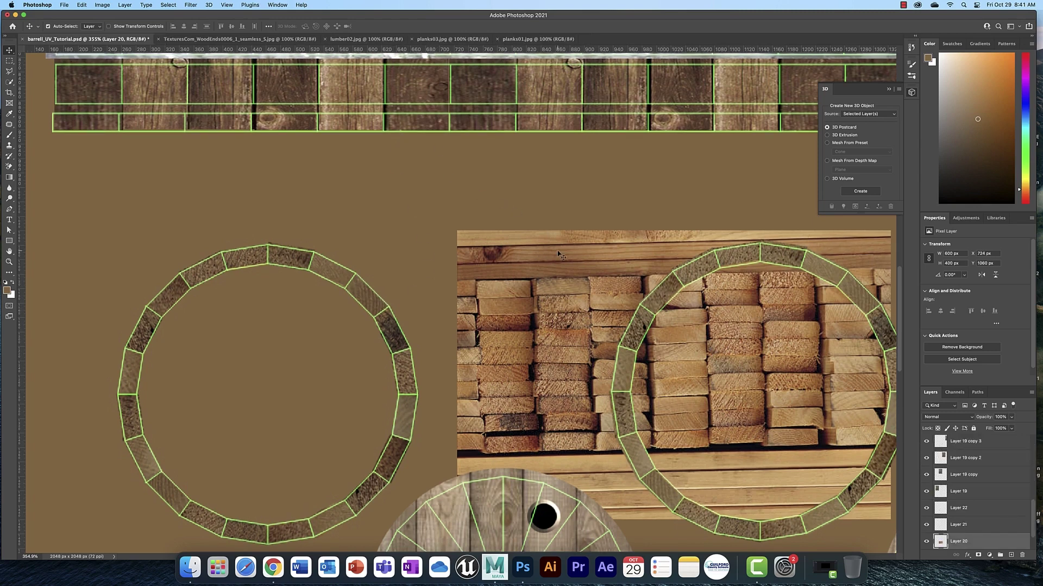
{"action": "left_click", "coordinate": [1022, 555]}
{"action": "left_click", "coordinate": [543, 182]}
{"action": "scroll", "coordinate": [547, 287], "scroll_direction": "down", "scroll_amount": 3}
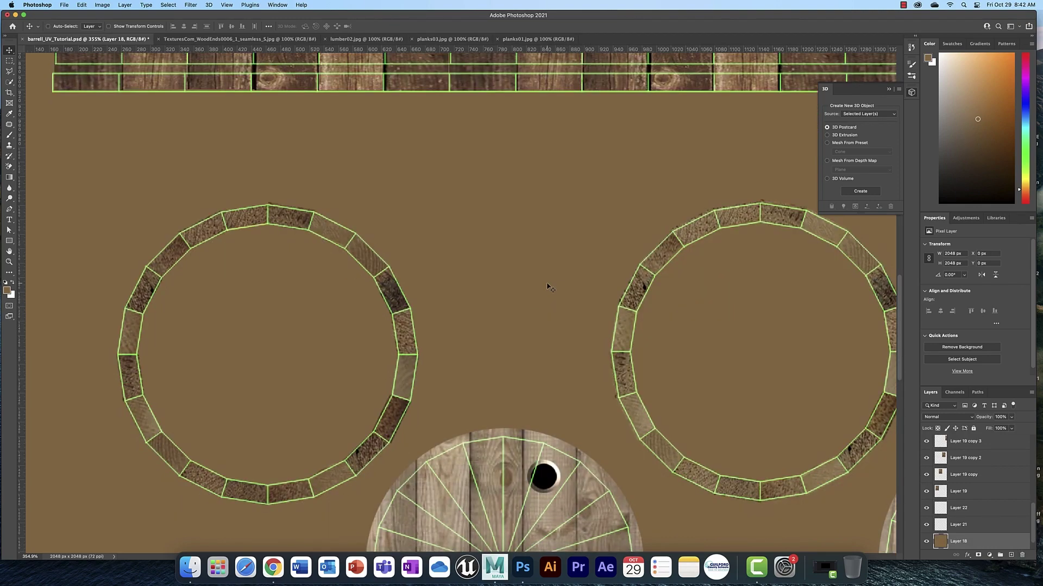
{"action": "scroll", "coordinate": [548, 287], "scroll_direction": "down", "scroll_amount": 6}
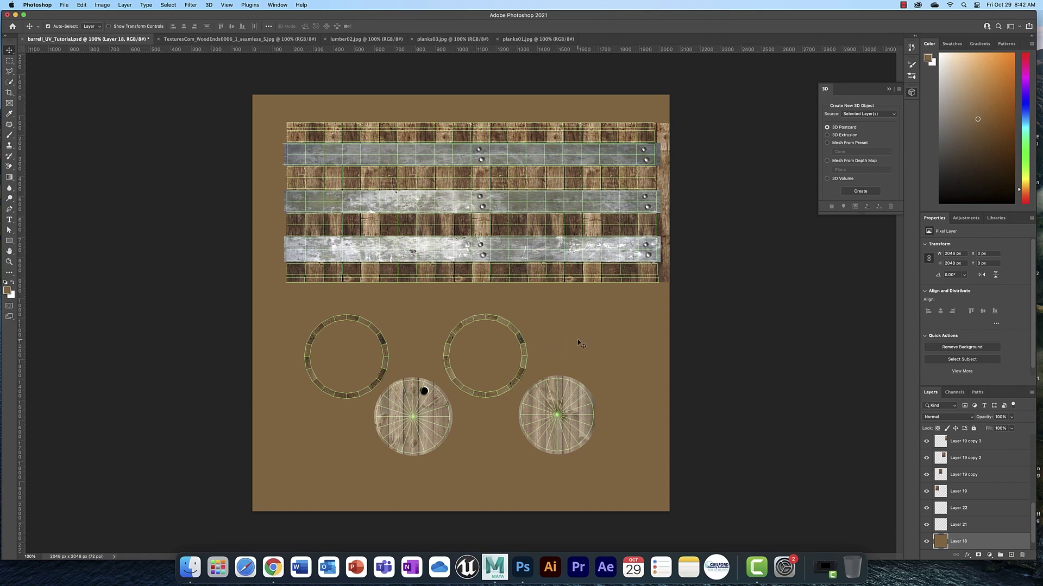
Convert Background into Layer 23, fill it with the brown sampled from the texture, and hide Layer 18
{"action": "scroll", "coordinate": [998, 538], "scroll_direction": "down", "scroll_amount": 1}
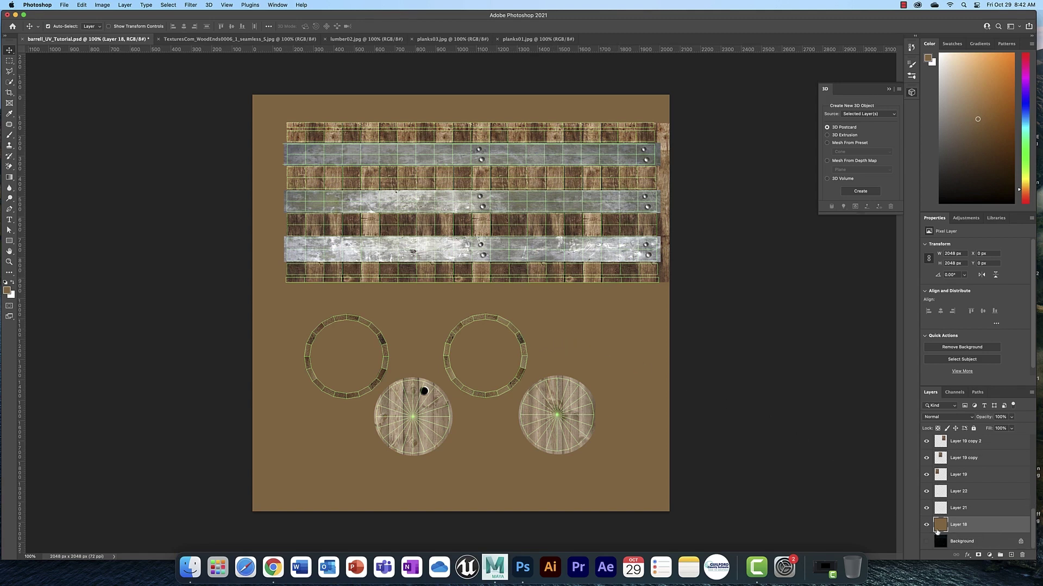
{"action": "double_click", "coordinate": [999, 544], "text": "alt"}
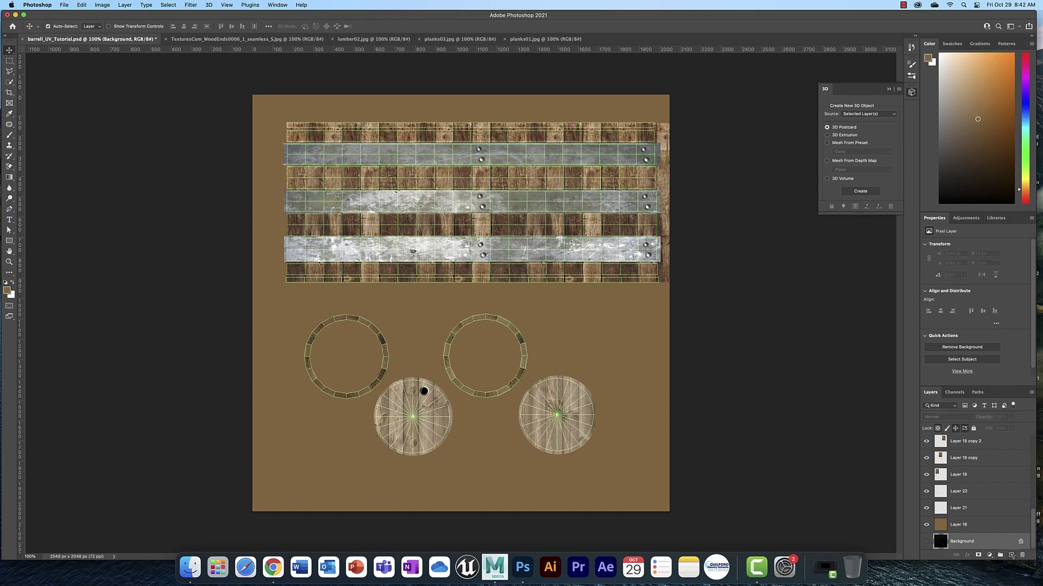
{"action": "scroll", "coordinate": [977, 537], "scroll_direction": "down", "scroll_amount": 1}
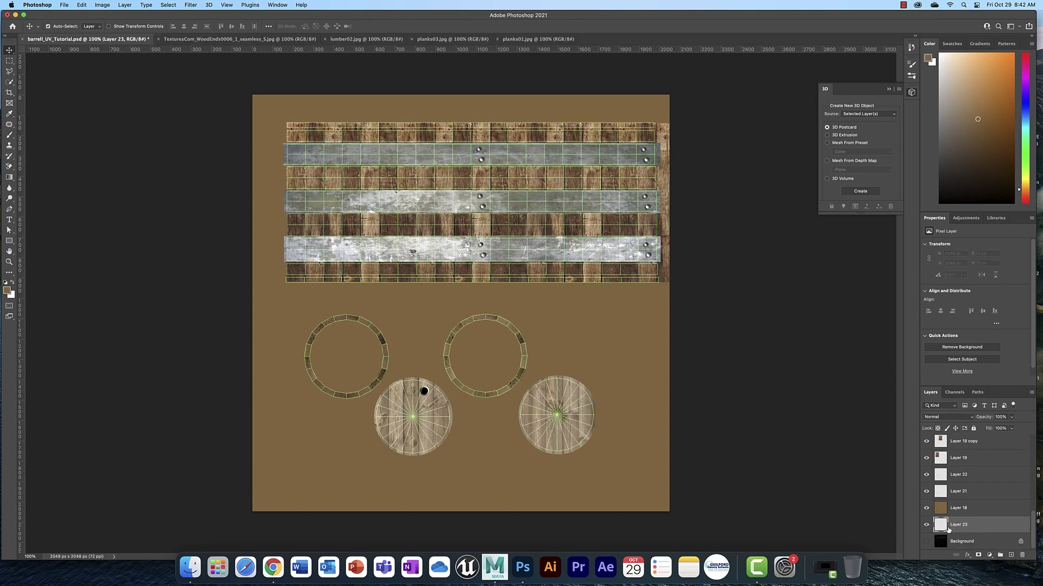
{"action": "left_click", "coordinate": [9, 115]}
{"action": "left_click", "coordinate": [478, 199]}
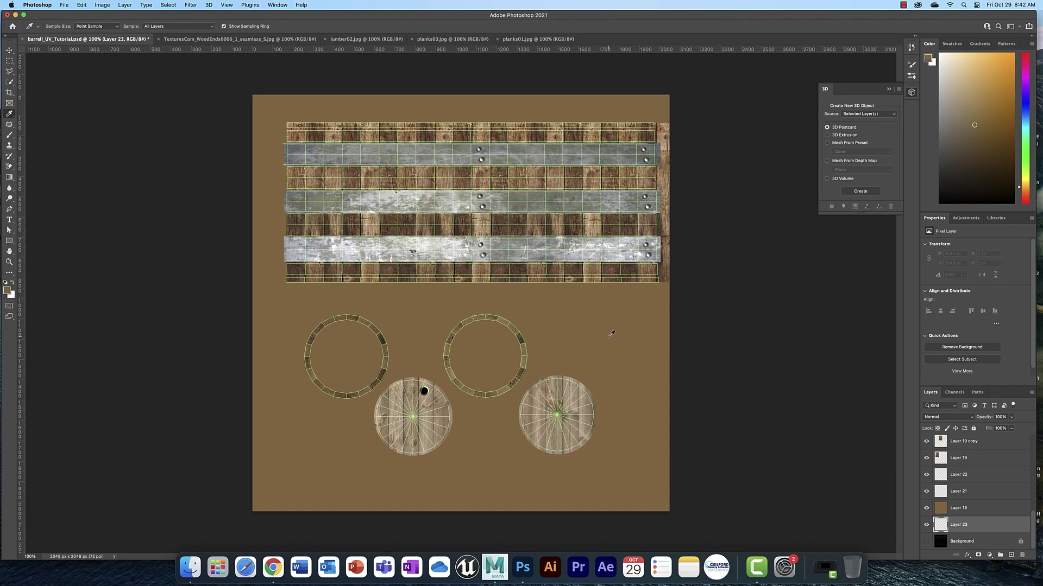
{"action": "key", "text": "alt+BackSpace"}
{"action": "left_click", "coordinate": [925, 509]}
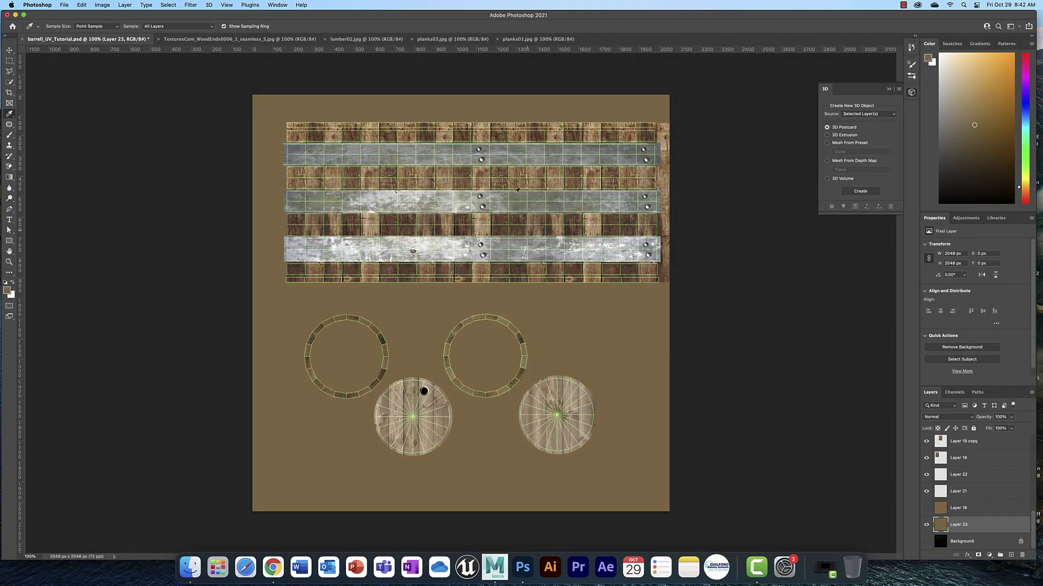
Hide the Background copy and Background copy 2 grid overlay layers
{"action": "left_click_drag", "start_coordinate": [1035, 522], "coordinate": [1037, 434]}
{"action": "left_click", "coordinate": [927, 443]}
{"action": "left_click", "coordinate": [926, 460]}
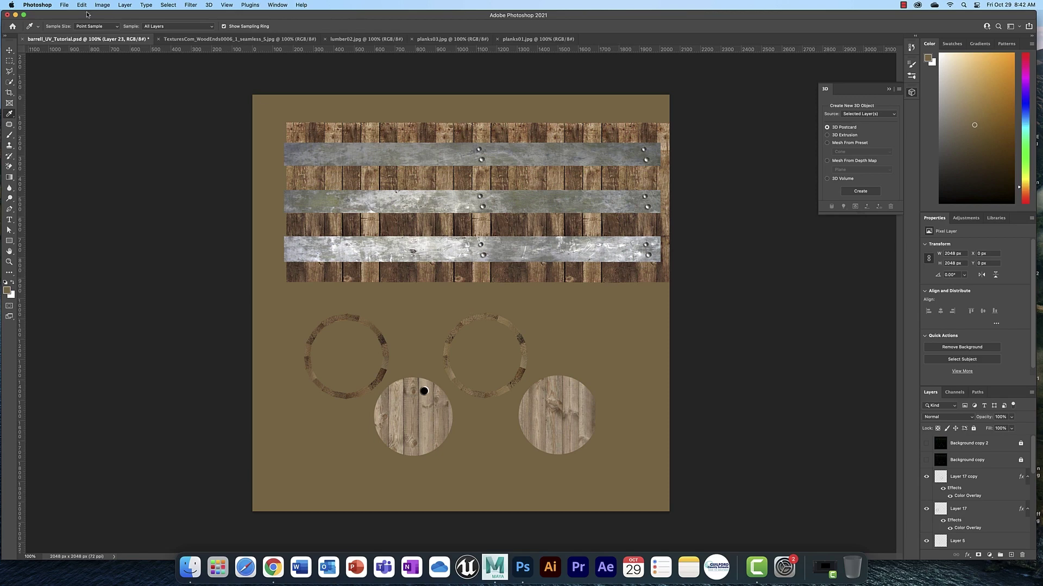
Export the texture as a 2048×2048 PNG named barrell_UV_Tutorial.png into the images folder
{"action": "left_click", "coordinate": [64, 5]}
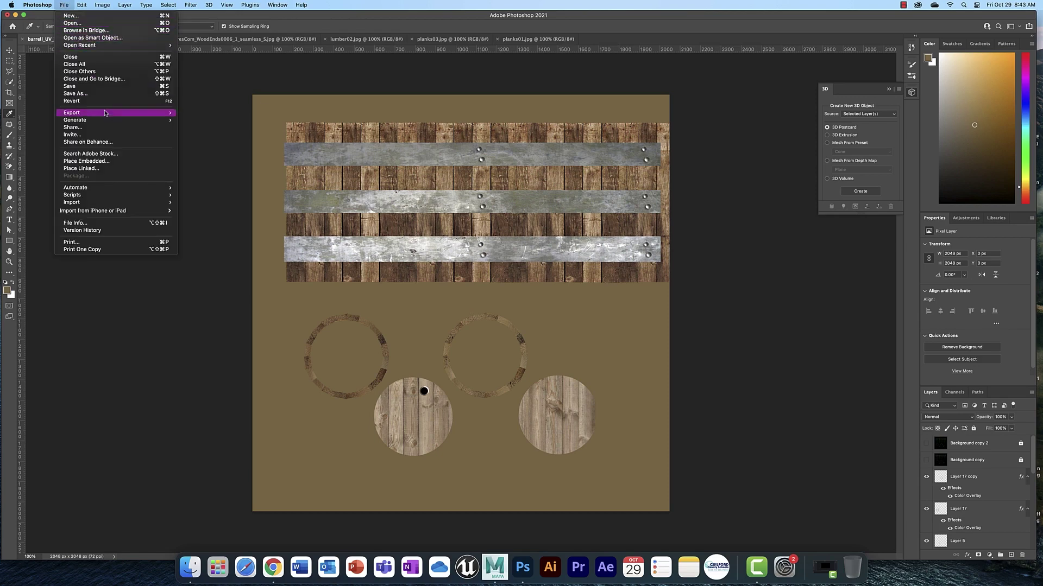
{"action": "mouse_move", "coordinate": [106, 113]}
{"action": "left_click", "coordinate": [206, 120]}
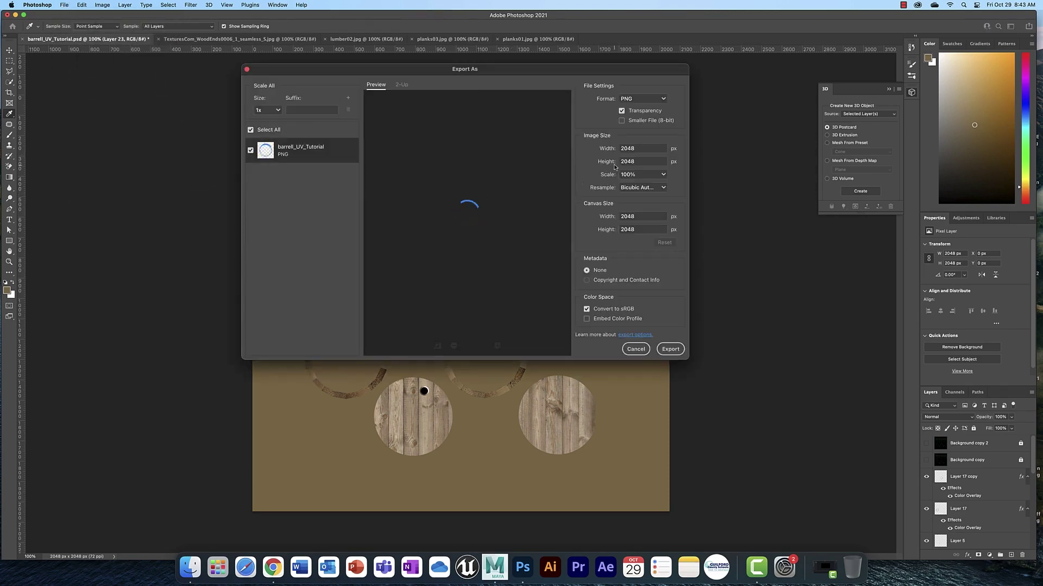
{"action": "left_click", "coordinate": [670, 349]}
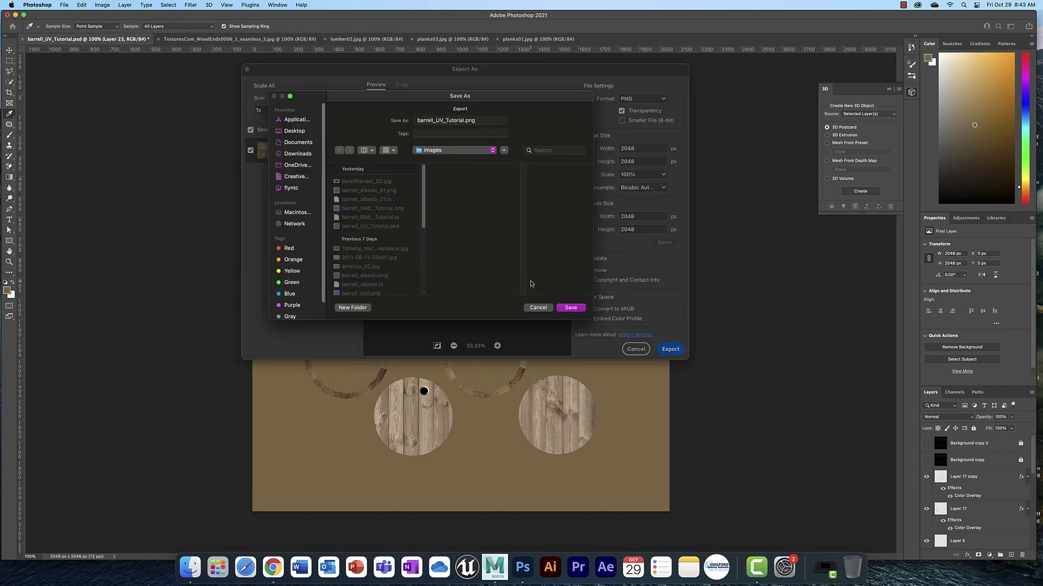
{"action": "left_click", "coordinate": [570, 308]}
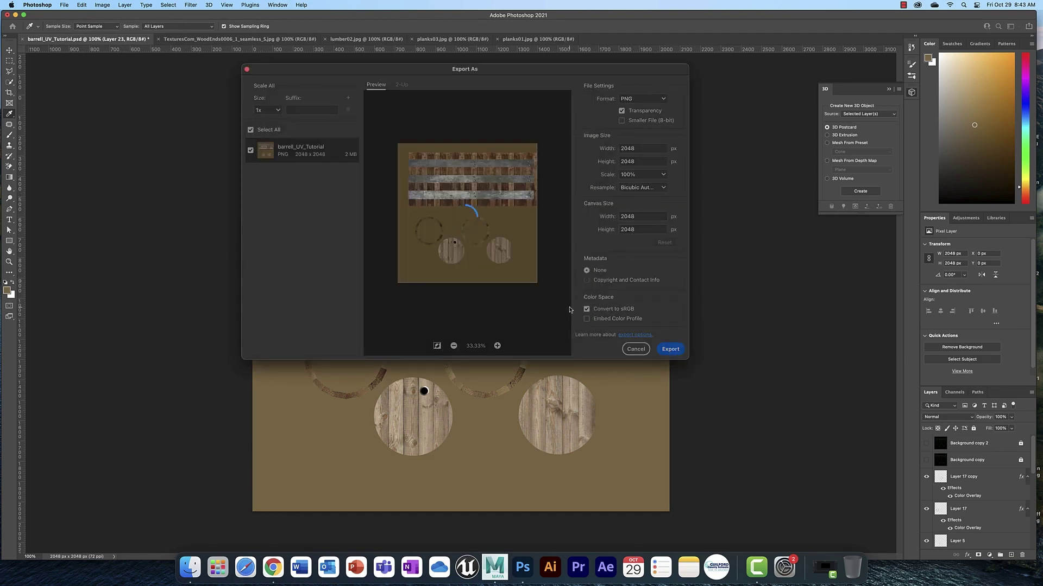
{"action": "key", "text": "super+Tab"}
{"action": "key", "text": "super+Tab"}
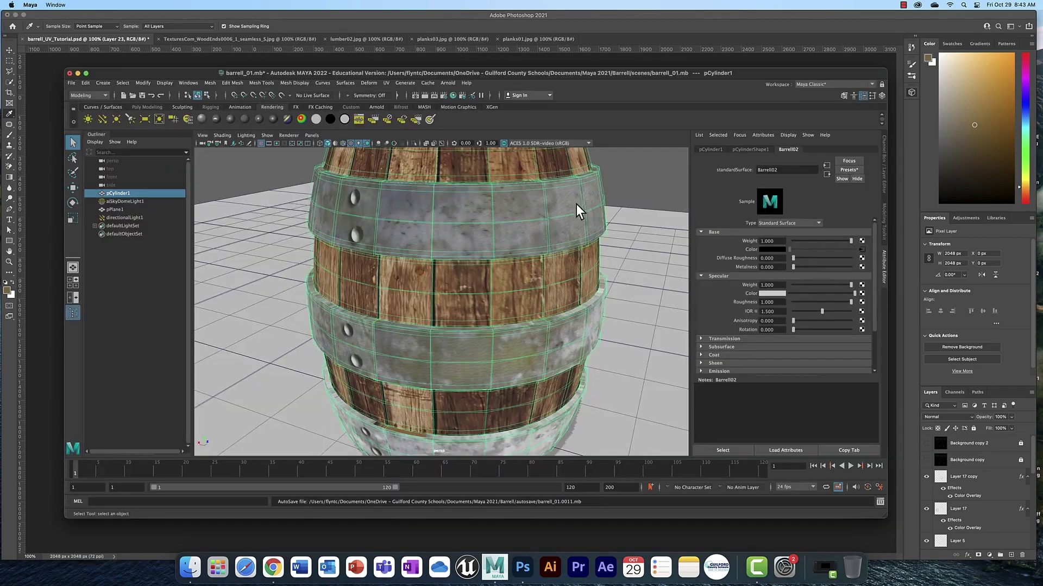
Tumble Maya's viewport to view the textured barrel's top, then return to Photoshop
{"action": "left_click", "coordinate": [772, 272]}
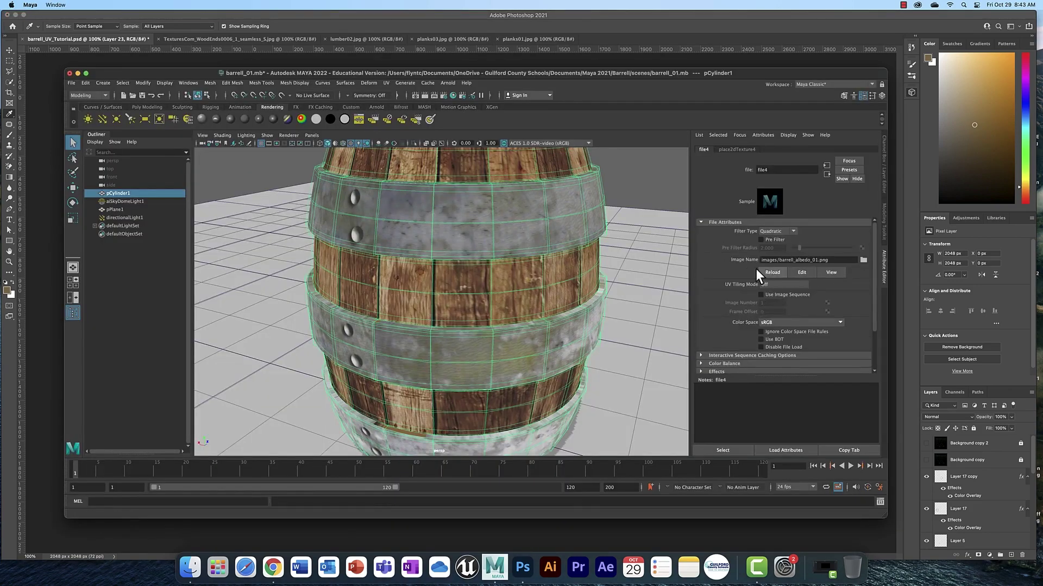
{"action": "left_click_drag", "start_coordinate": [524, 225], "coordinate": [518, 258]}
{"action": "key", "text": "super+Tab"}
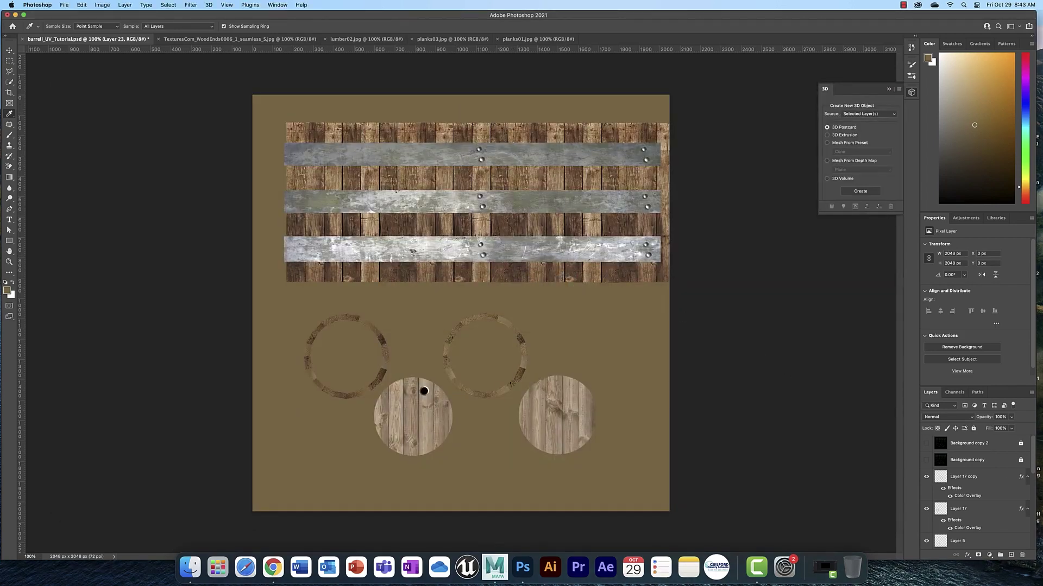
Collapse the 3D panel and save the Photoshop document
{"action": "left_click", "coordinate": [889, 91]}
{"action": "left_click", "coordinate": [62, 5]}
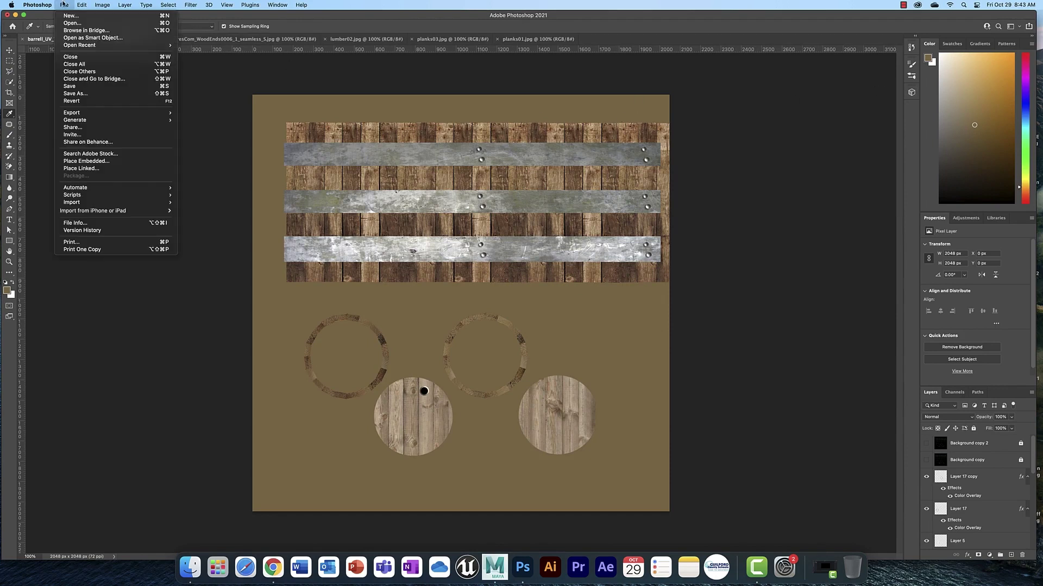
{"action": "left_click", "coordinate": [99, 87]}
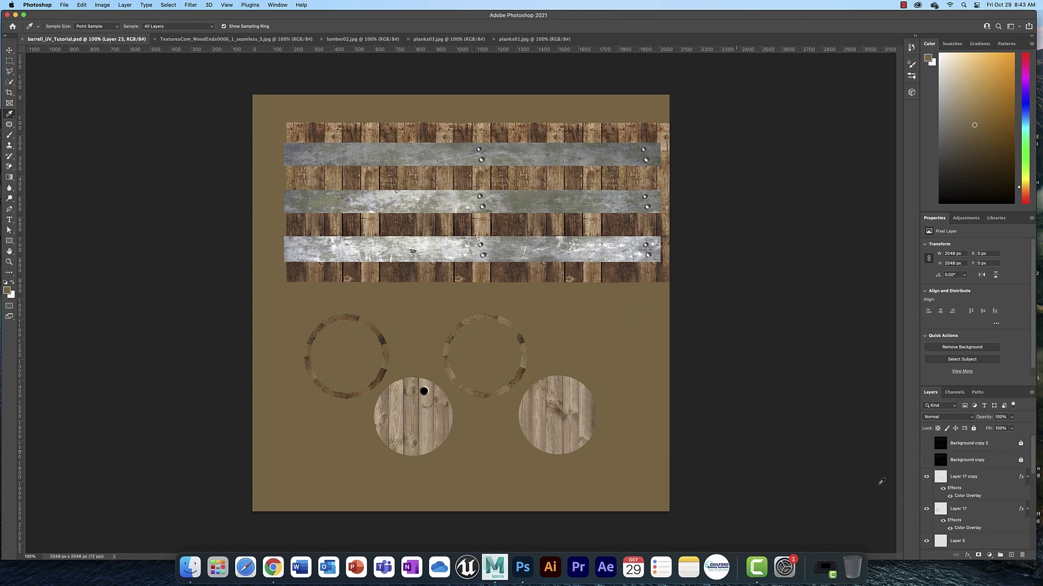
Merge Layer 17 copy through Layer 23 into a single Layer 17 copy
{"action": "left_click", "coordinate": [980, 483]}
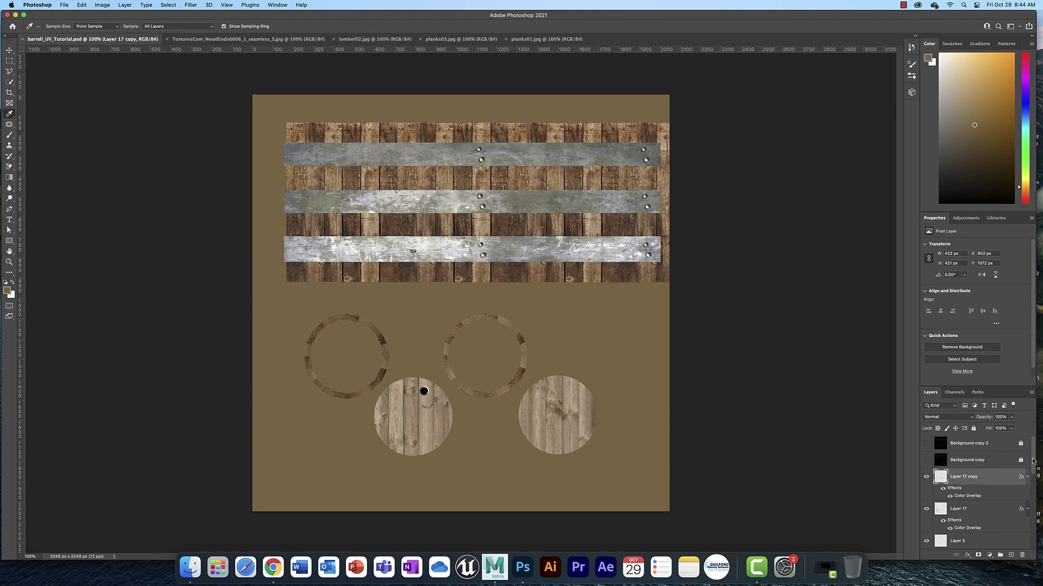
{"action": "left_click_drag", "start_coordinate": [1035, 459], "coordinate": [1039, 542]}
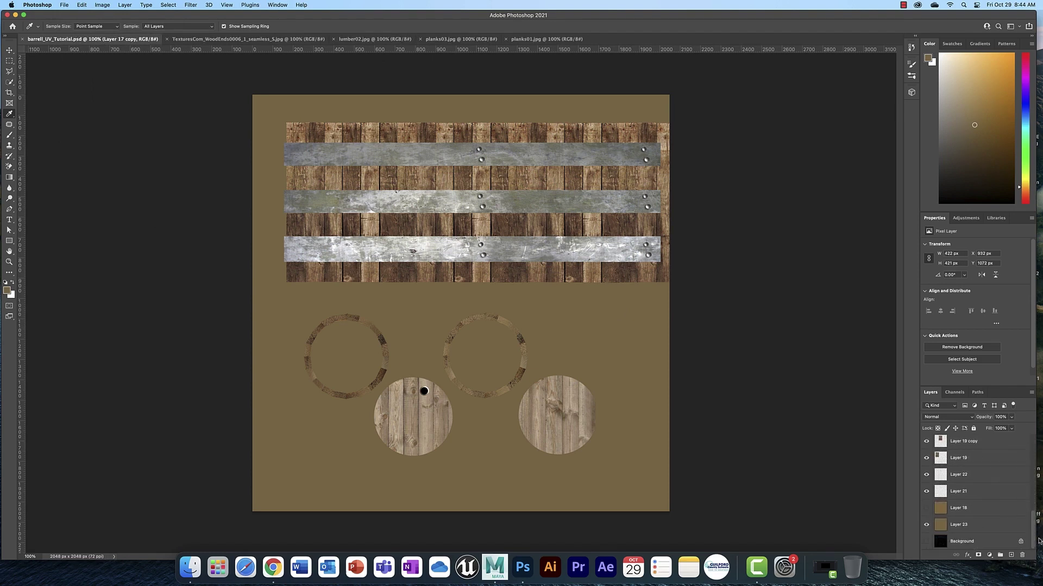
{"action": "left_click", "coordinate": [980, 530], "text": "shift"}
{"action": "right_click", "coordinate": [985, 474]}
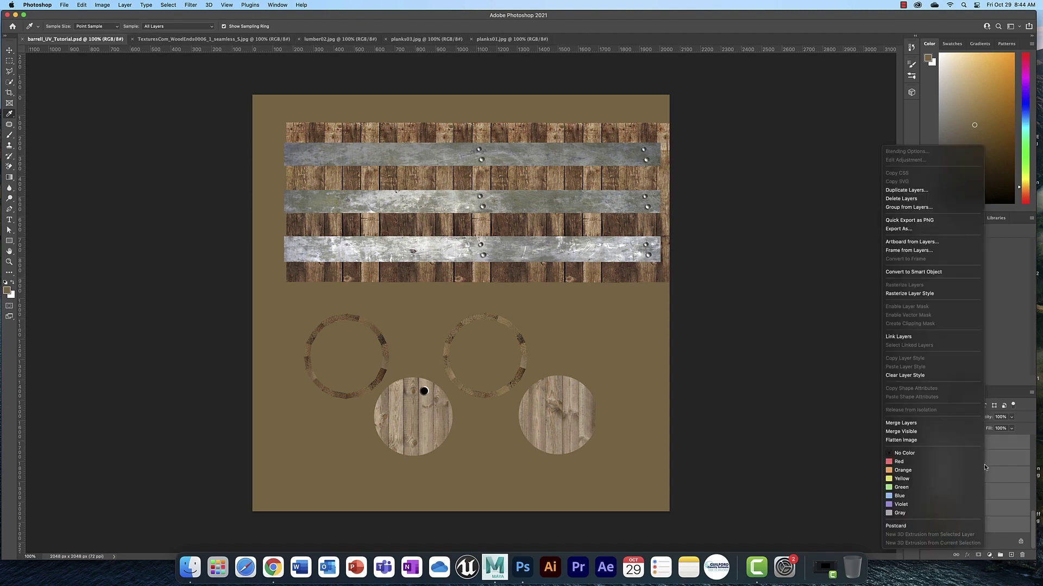
{"action": "left_click", "coordinate": [946, 423]}
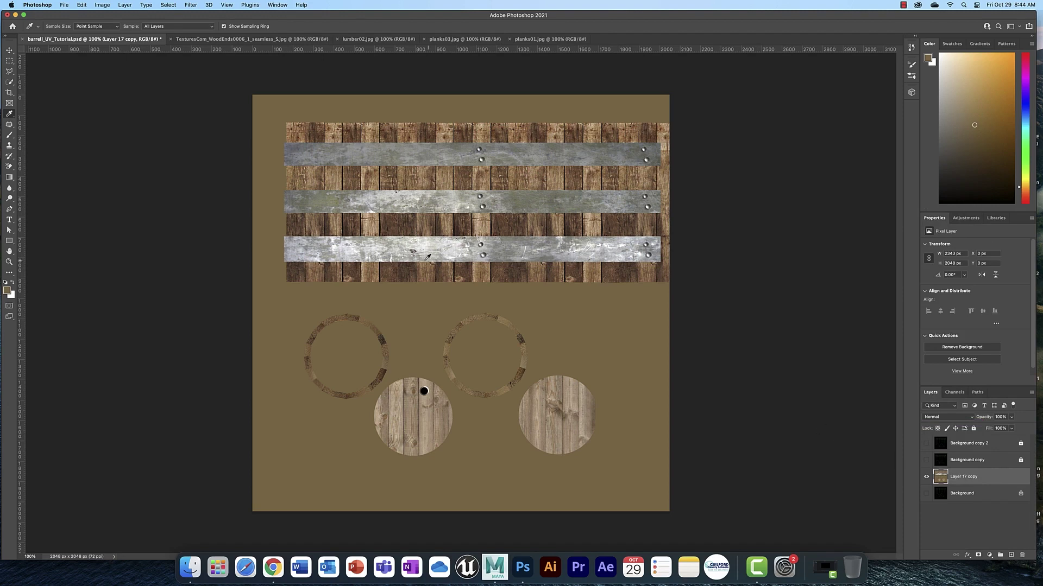
Generate a normal map from Layer 17 copy with Invert Height on, 0.5 blur and 40% detail scale
{"action": "left_click", "coordinate": [191, 5]}
{"action": "mouse_move", "coordinate": [229, 103]}
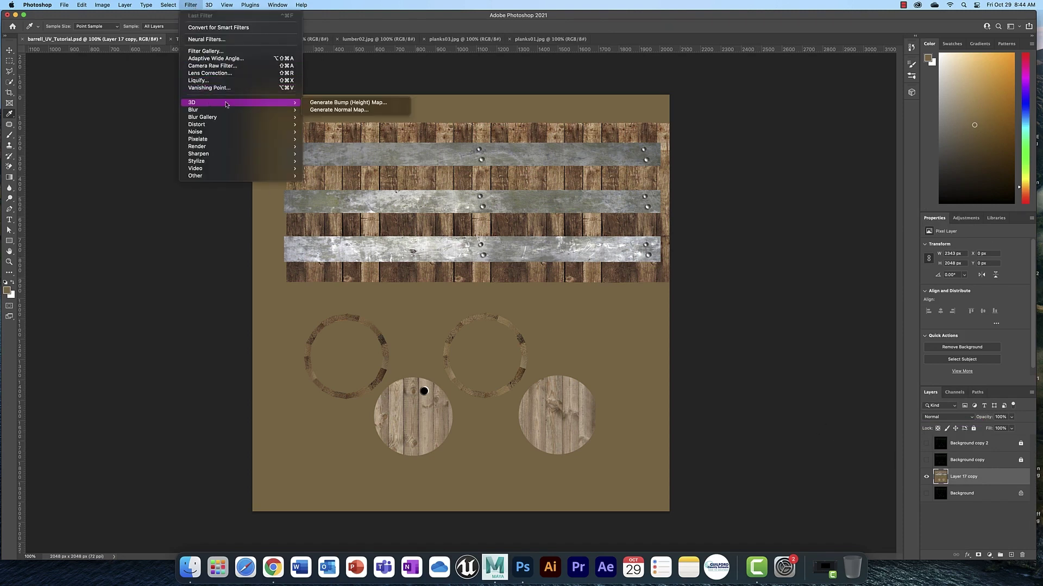
{"action": "left_click", "coordinate": [374, 110]}
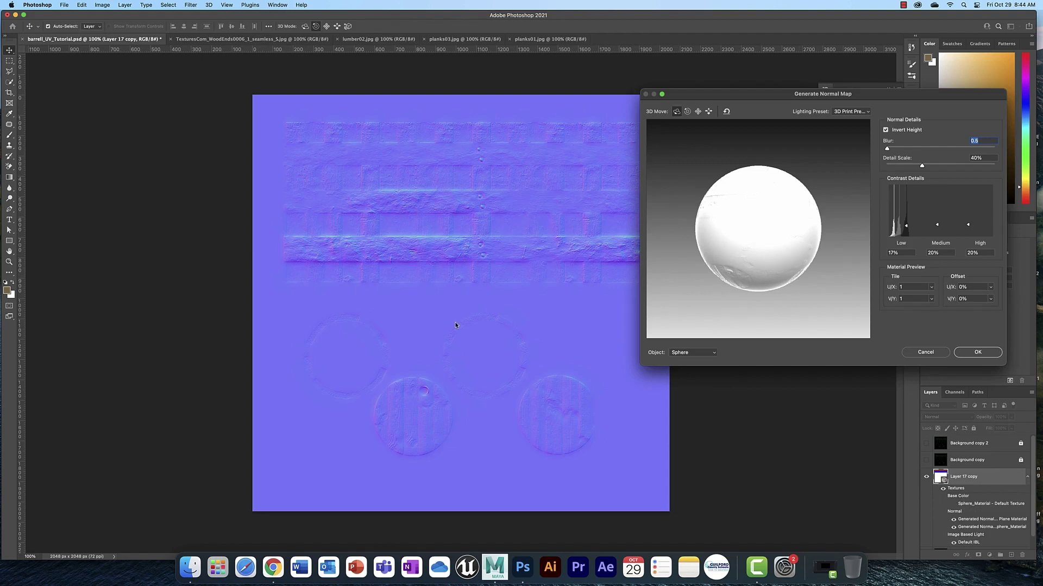
{"action": "left_click", "coordinate": [886, 130]}
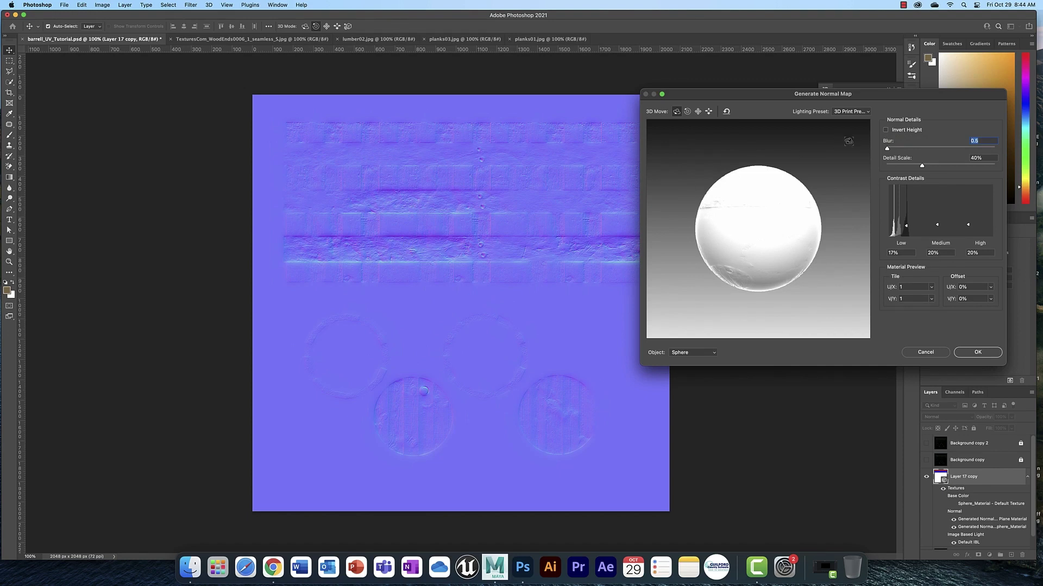
{"action": "left_click", "coordinate": [886, 131]}
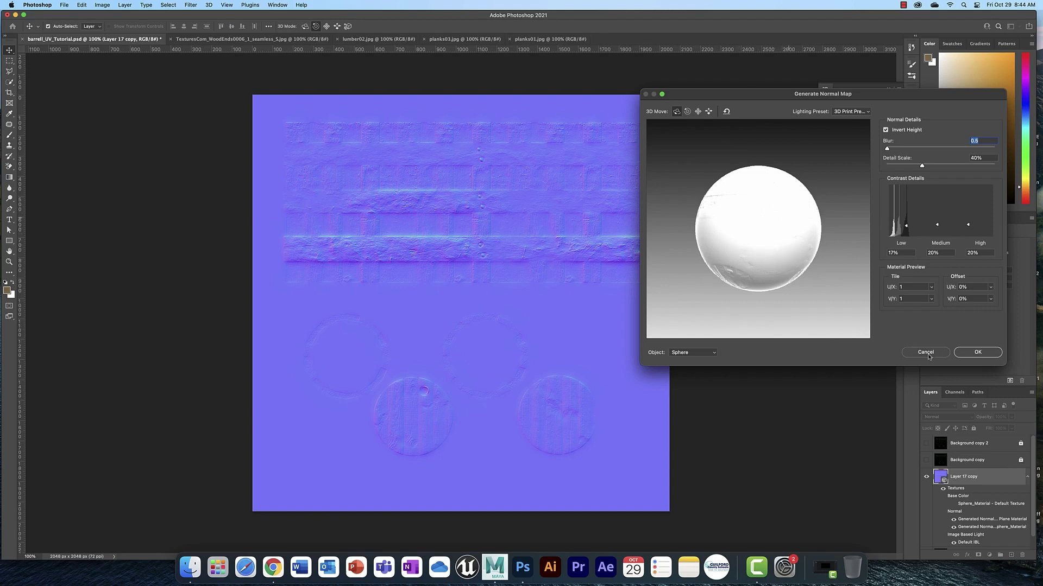
{"action": "left_click", "coordinate": [978, 353]}
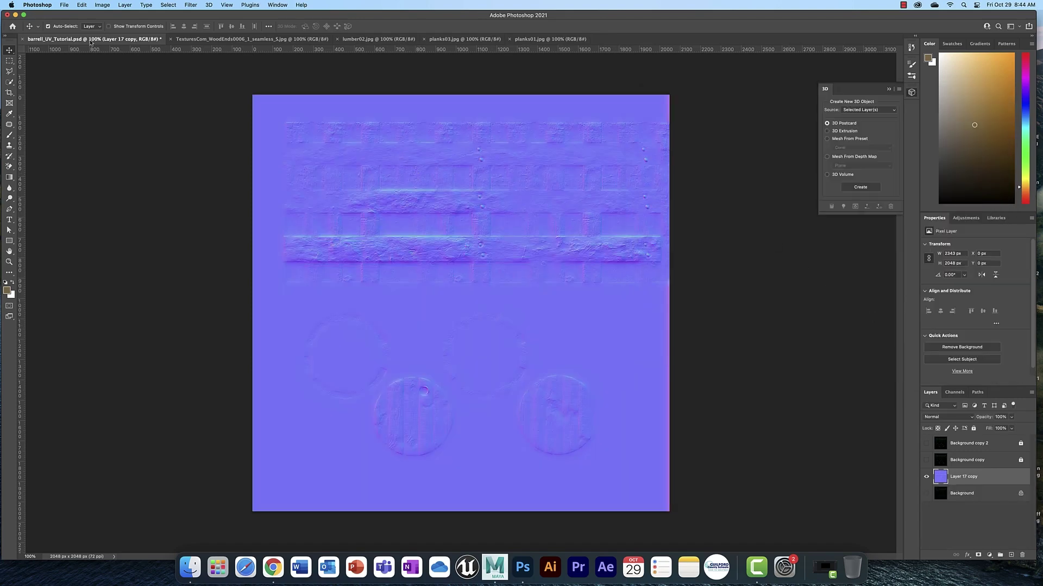
Export the normal map as barrell_NML_Tutorial.png into the images folder, replacing the existing file
{"action": "left_click", "coordinate": [65, 6]}
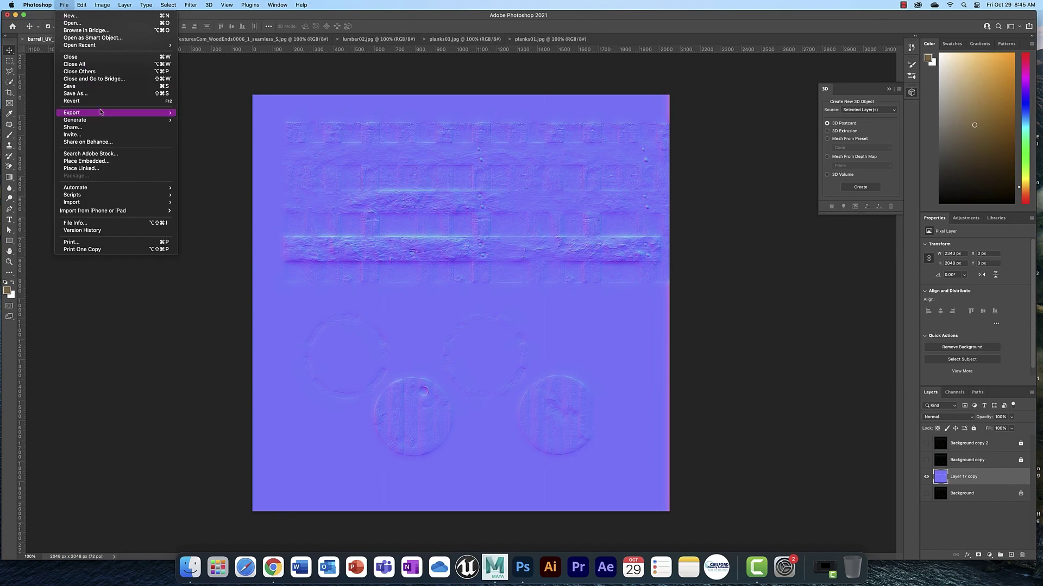
{"action": "mouse_move", "coordinate": [108, 113]}
{"action": "left_click", "coordinate": [201, 120]}
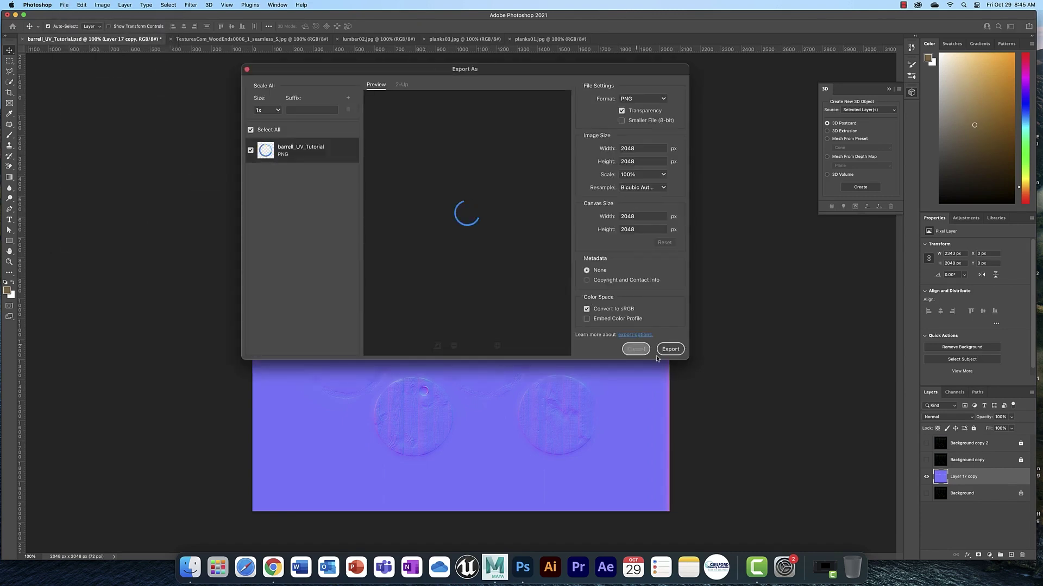
{"action": "left_click", "coordinate": [671, 351]}
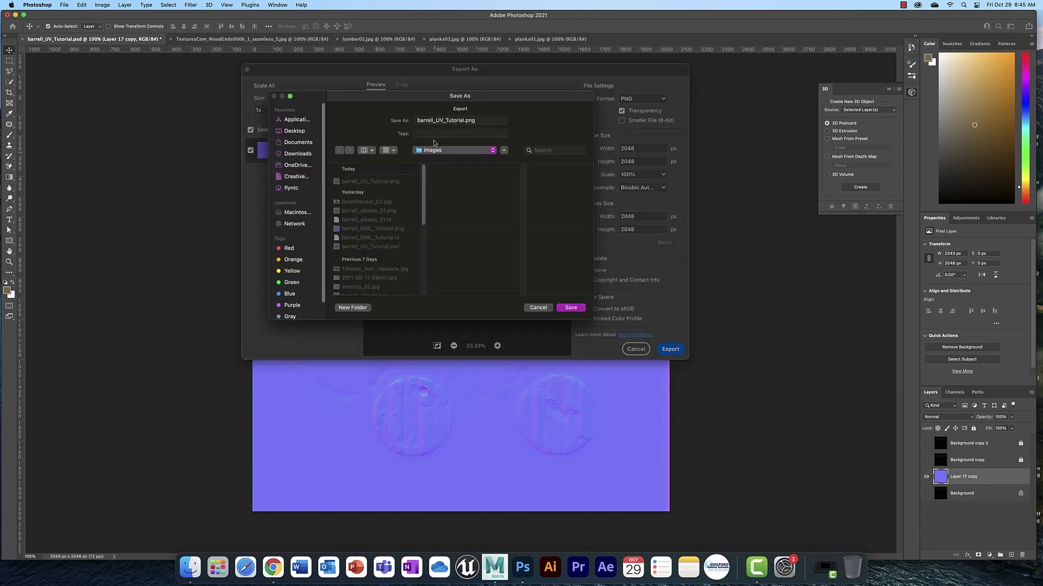
{"action": "left_click", "coordinate": [446, 121]}
{"action": "key", "text": "BackSpace"}
{"action": "key", "text": "BackSpace"}
{"action": "type", "text": "NML"}
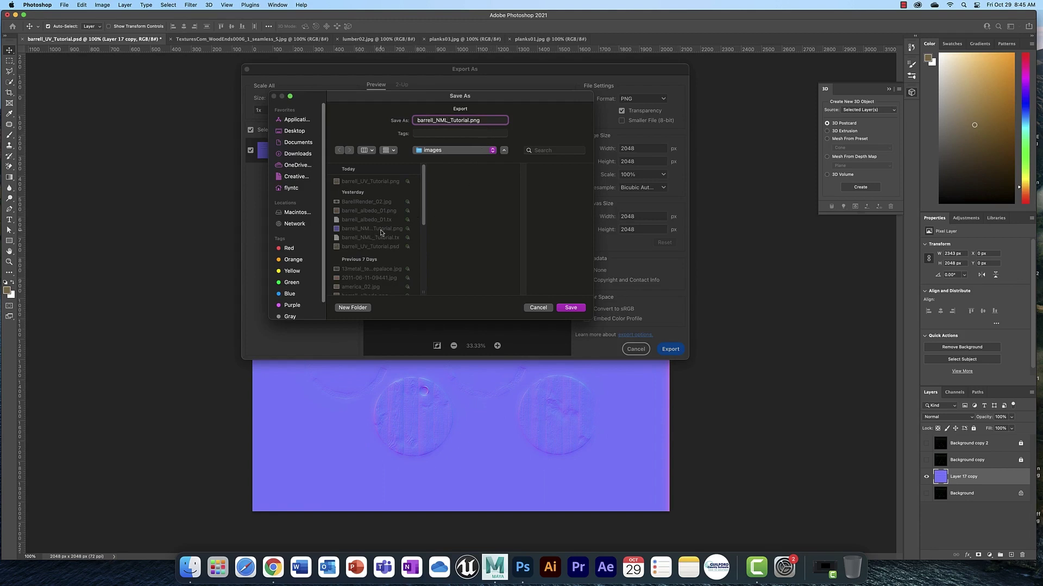
{"action": "left_click", "coordinate": [570, 308]}
{"action": "left_click", "coordinate": [468, 250]}
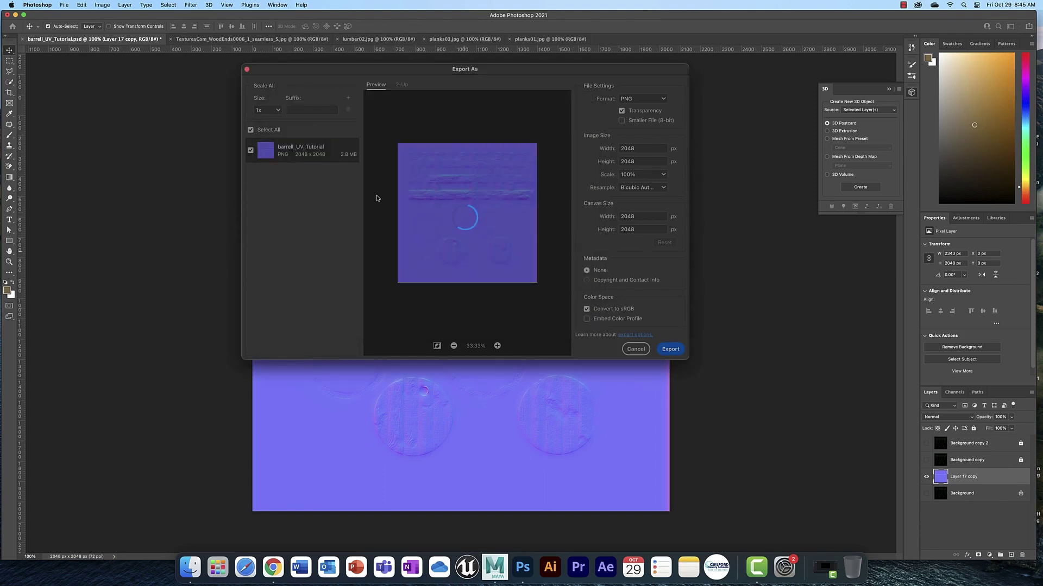
{"action": "key", "text": "super+Tab"}
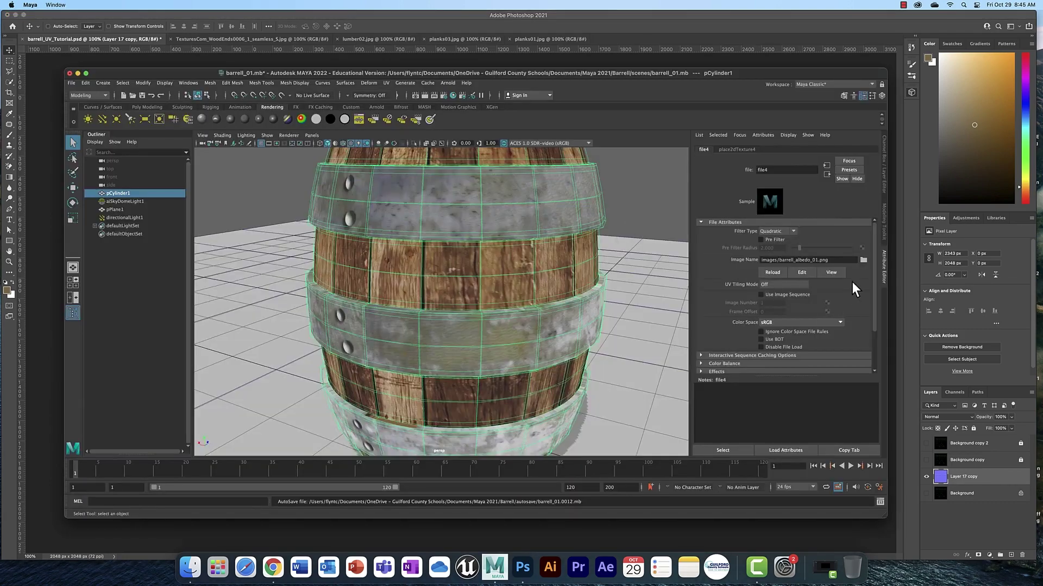
Load barrell_NML_Tutorial.png as the file texture for the Barrell02 material's Bump Mapping
{"action": "left_click", "coordinate": [826, 174]}
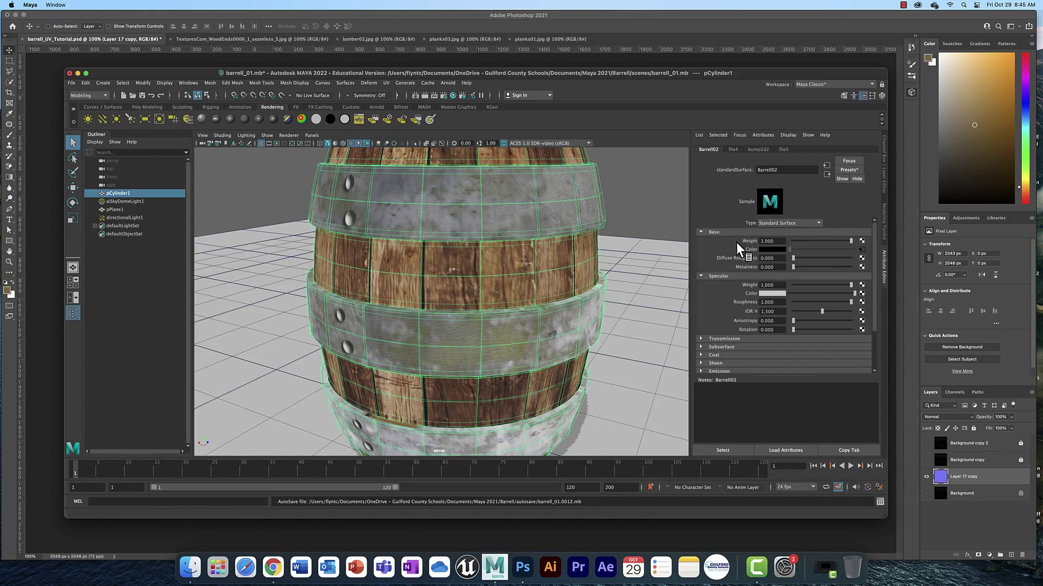
{"action": "scroll", "coordinate": [734, 354], "scroll_direction": "down", "scroll_amount": 3}
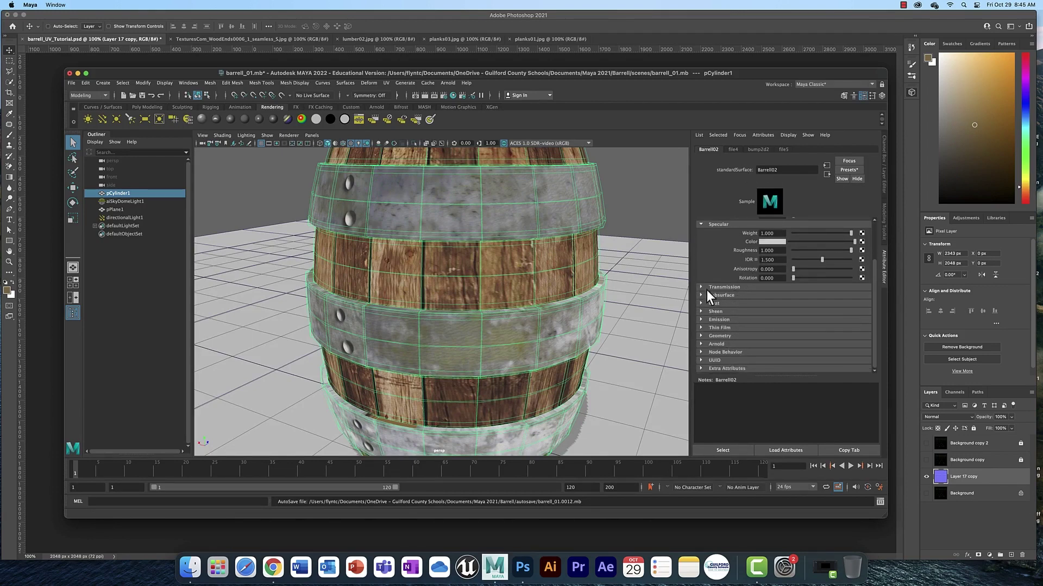
{"action": "left_click", "coordinate": [701, 336]}
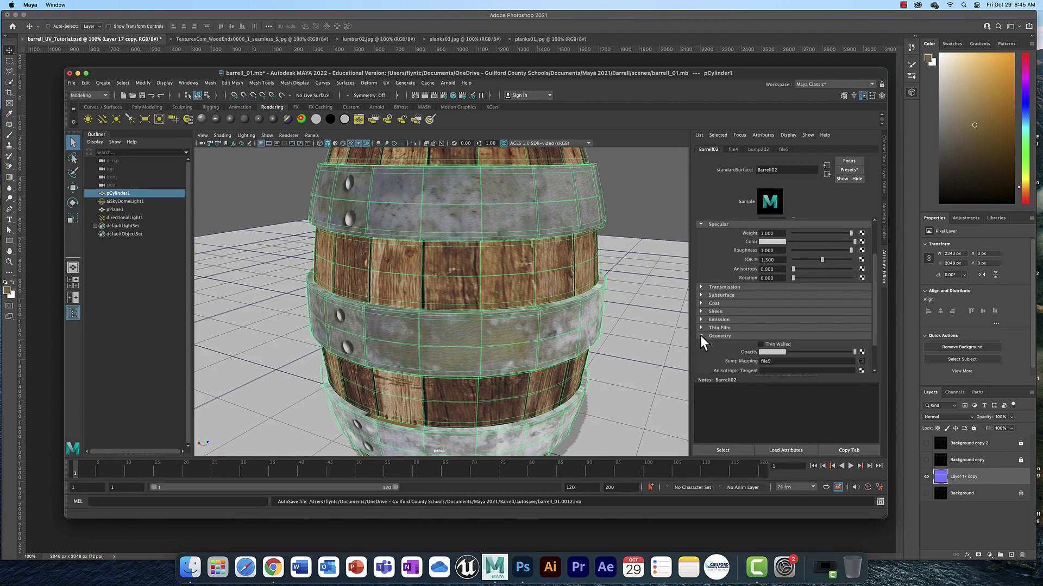
{"action": "scroll", "coordinate": [804, 322], "scroll_direction": "down", "scroll_amount": 2}
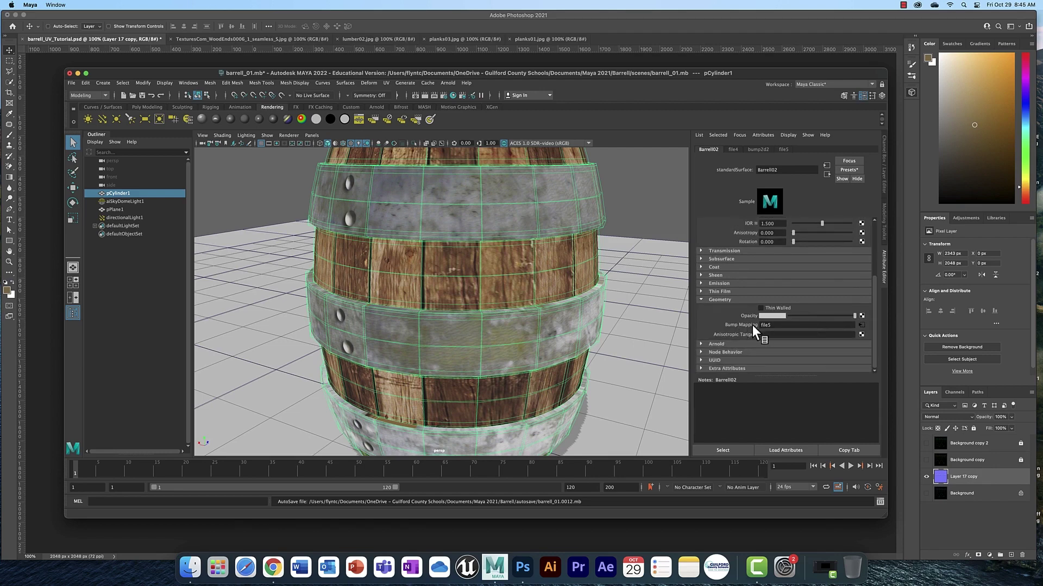
{"action": "left_click", "coordinate": [860, 325]}
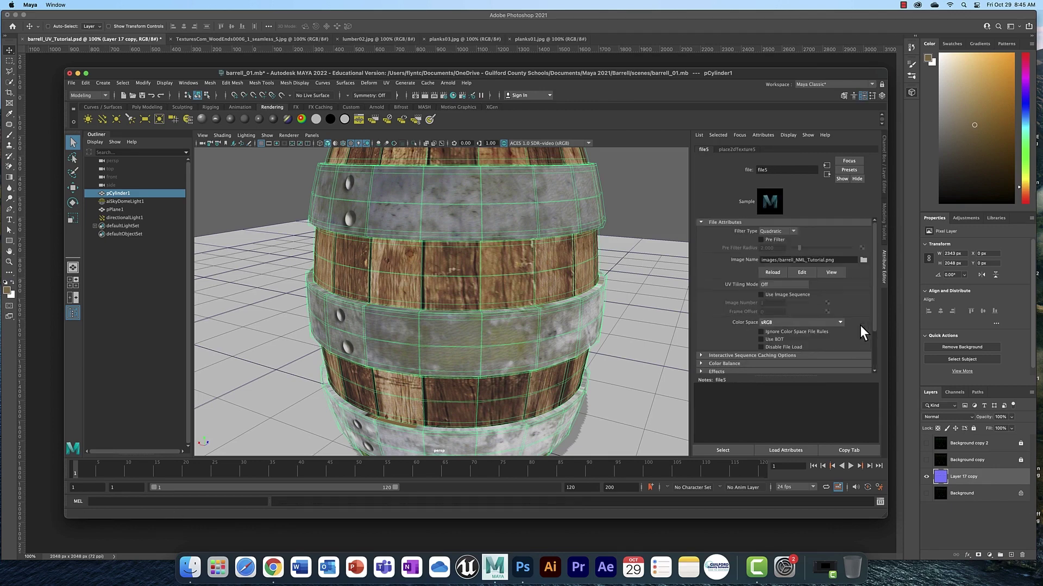
{"action": "left_click", "coordinate": [863, 260]}
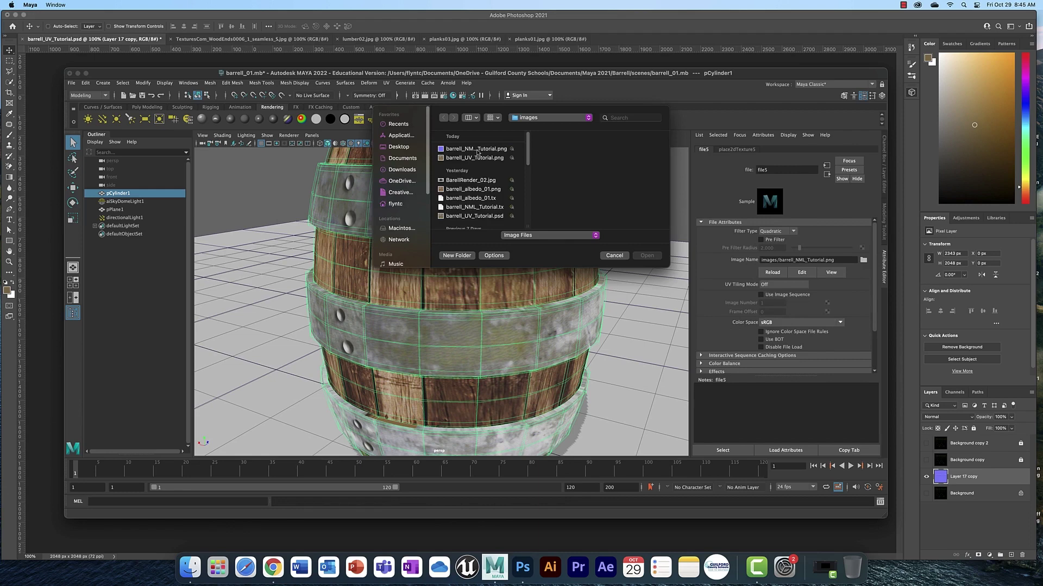
{"action": "left_click", "coordinate": [475, 148]}
{"action": "left_click", "coordinate": [648, 256]}
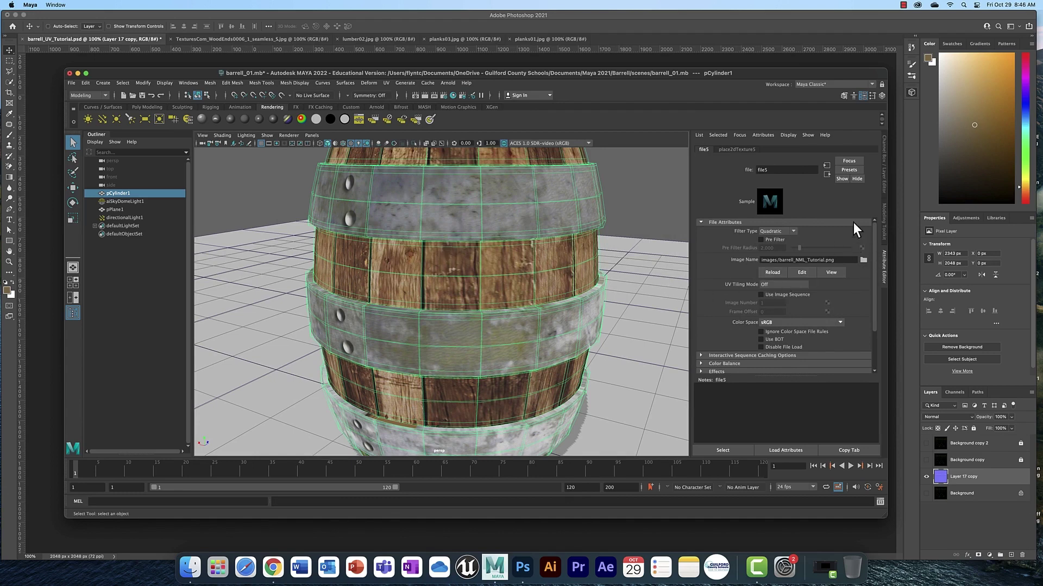
{"action": "left_click", "coordinate": [826, 175]}
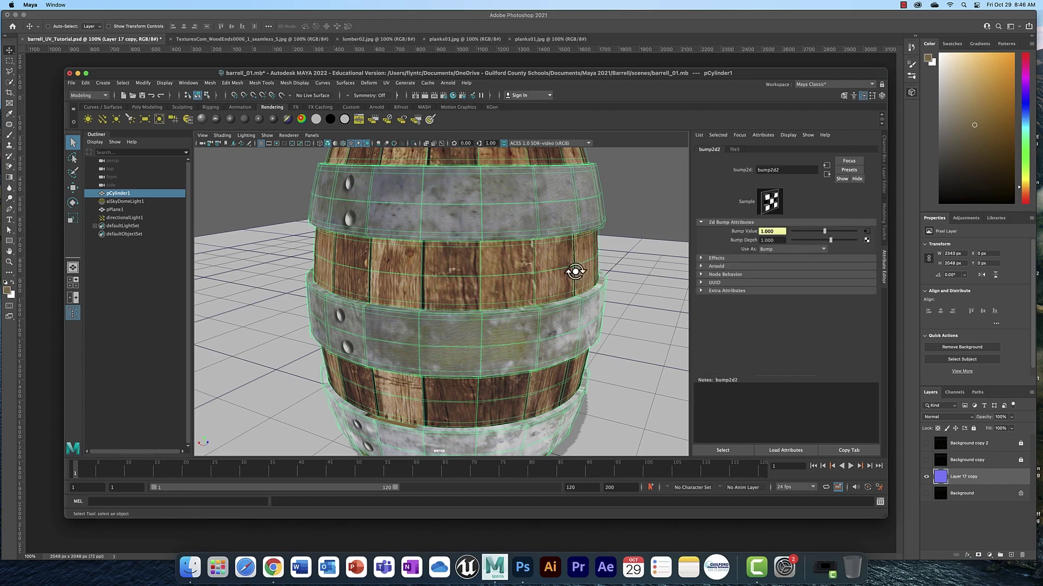
{"action": "left_click_drag", "start_coordinate": [575, 270], "coordinate": [565, 275]}
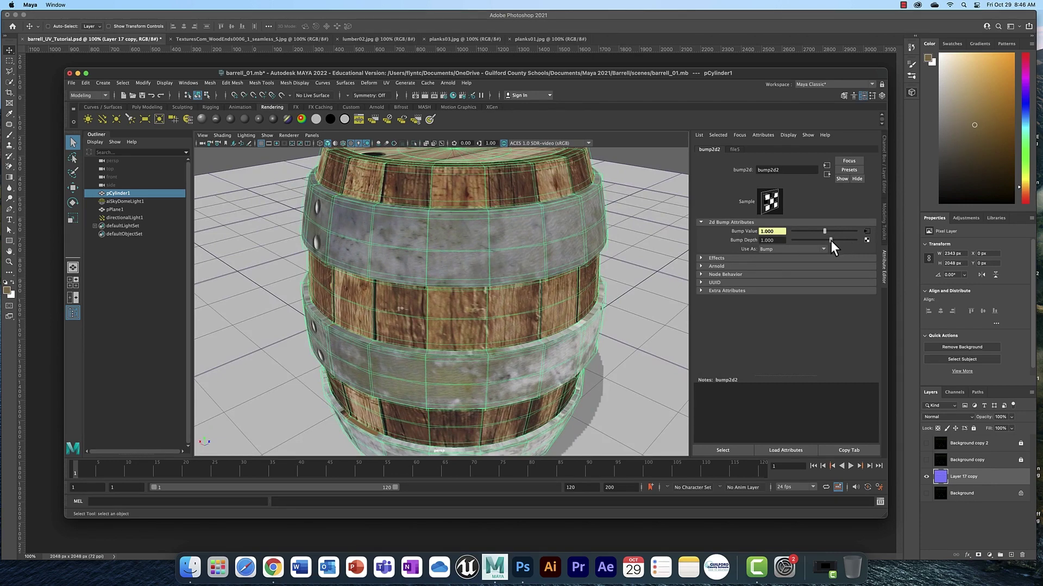
{"action": "mouse_move", "coordinate": [831, 240]}
{"action": "left_mouse_down"}
{"action": "mouse_move", "coordinate": [818, 242]}
{"action": "mouse_move", "coordinate": [829, 243]}
{"action": "left_mouse_up"}
{"action": "key", "text": "z"}
{"action": "left_click_drag", "start_coordinate": [506, 273], "coordinate": [514, 272]}
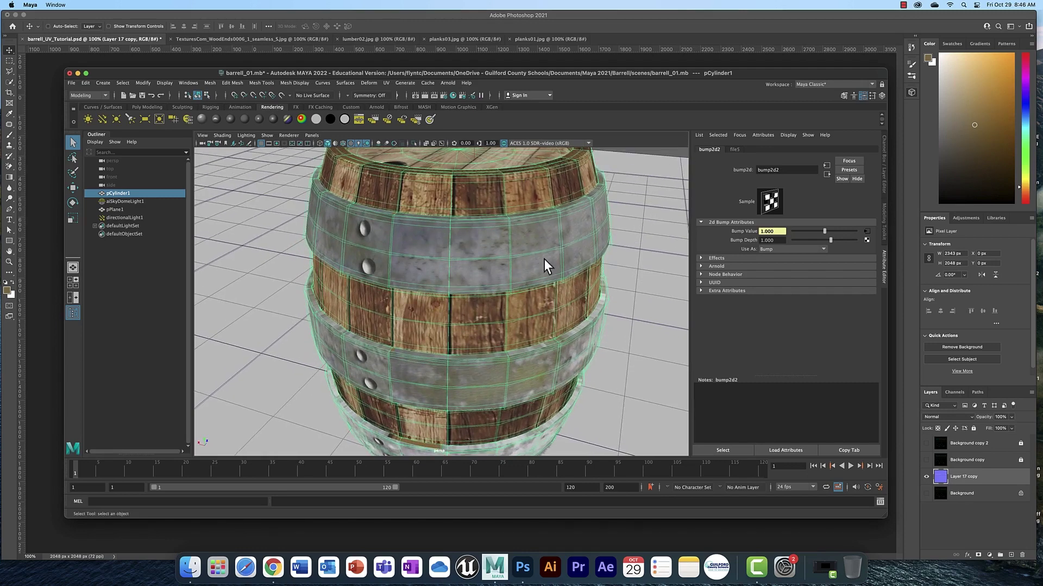
Undo the normal map back to the wood-and-metal texture, save the Photoshop file, and return to Maya
{"action": "left_click", "coordinate": [359, 16]}
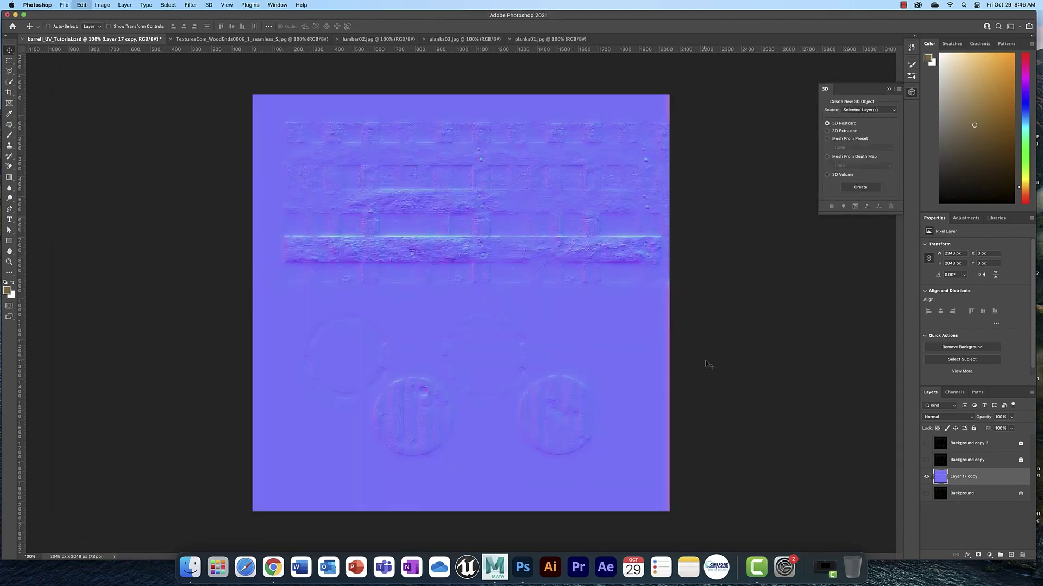
{"action": "key", "text": "super+z"}
{"action": "key", "text": "super+z"}
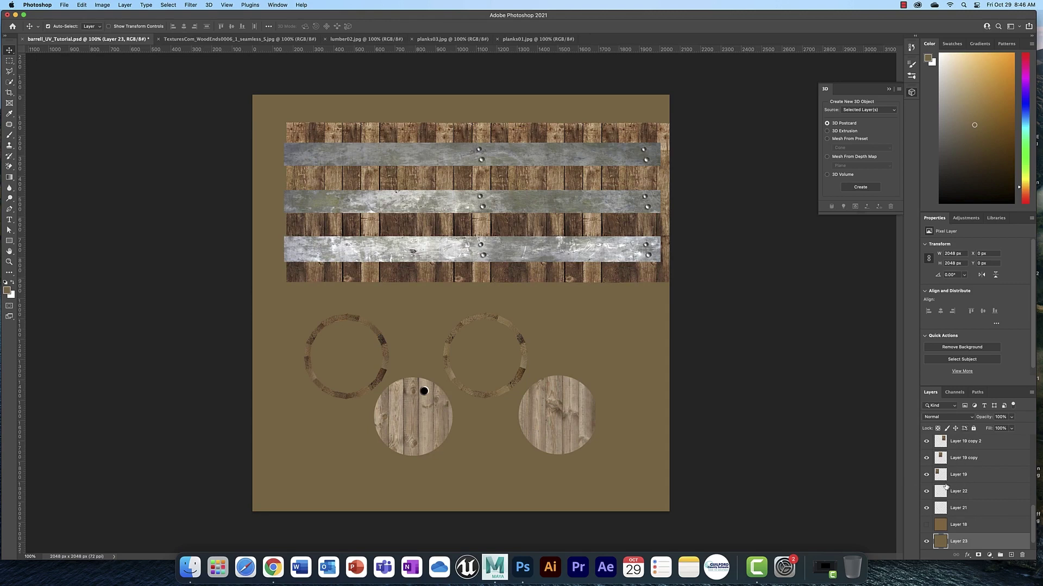
{"action": "left_click", "coordinate": [64, 5]}
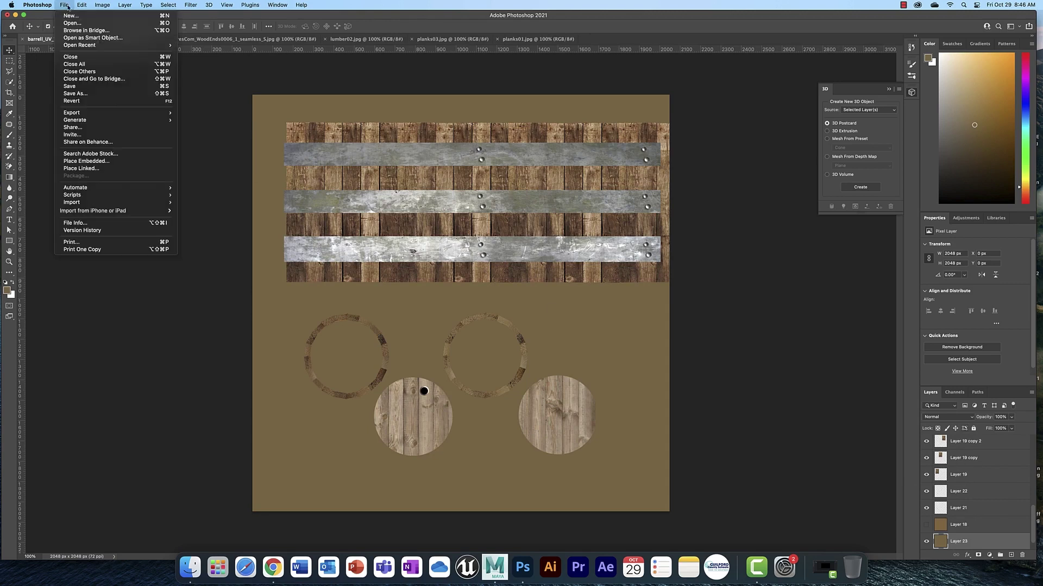
{"action": "left_click", "coordinate": [89, 88]}
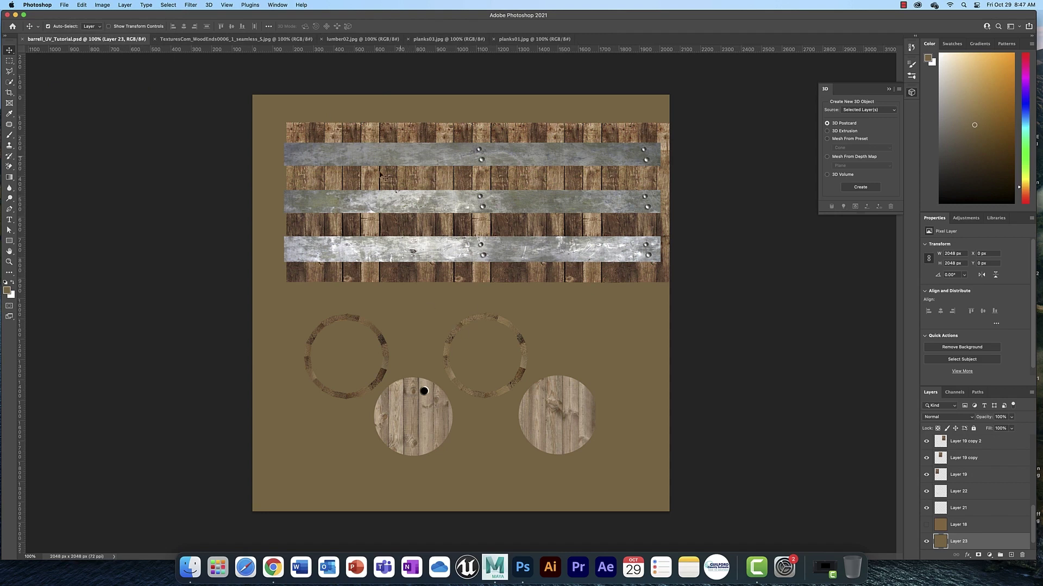
{"action": "key", "text": "super"}
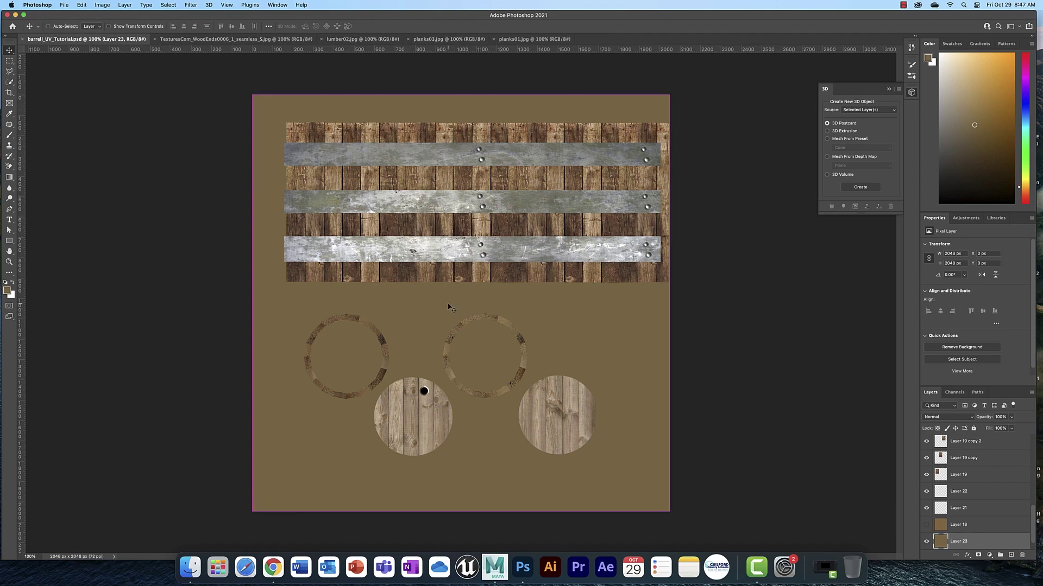
{"action": "key", "text": "super+Tab"}
{"action": "key", "text": "super+Tab"}
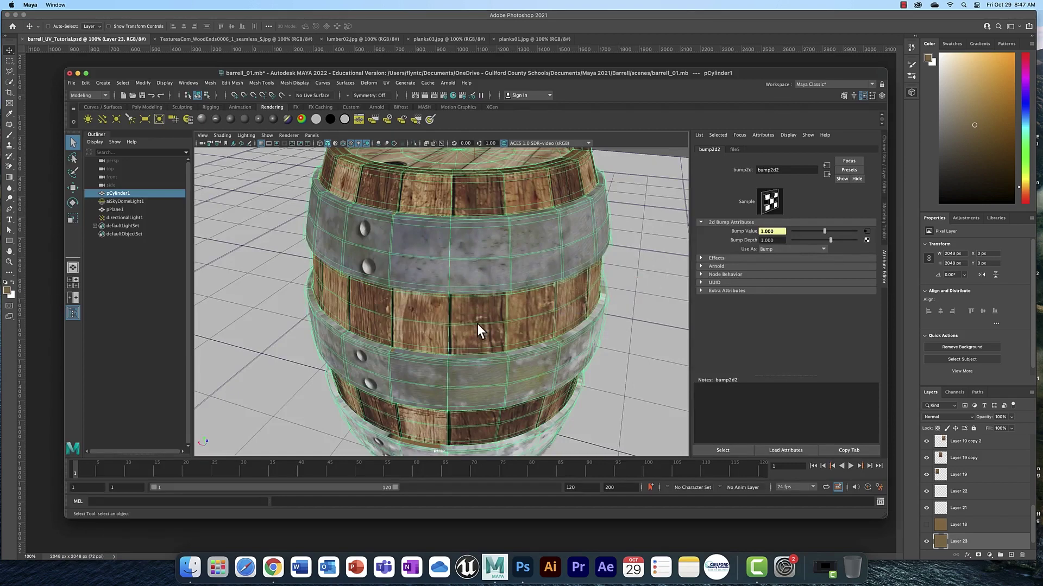
Pull back and orbit the view to see the whole barrel on the ground plane
{"action": "scroll", "coordinate": [460, 332], "scroll_direction": "down", "scroll_amount": 10}
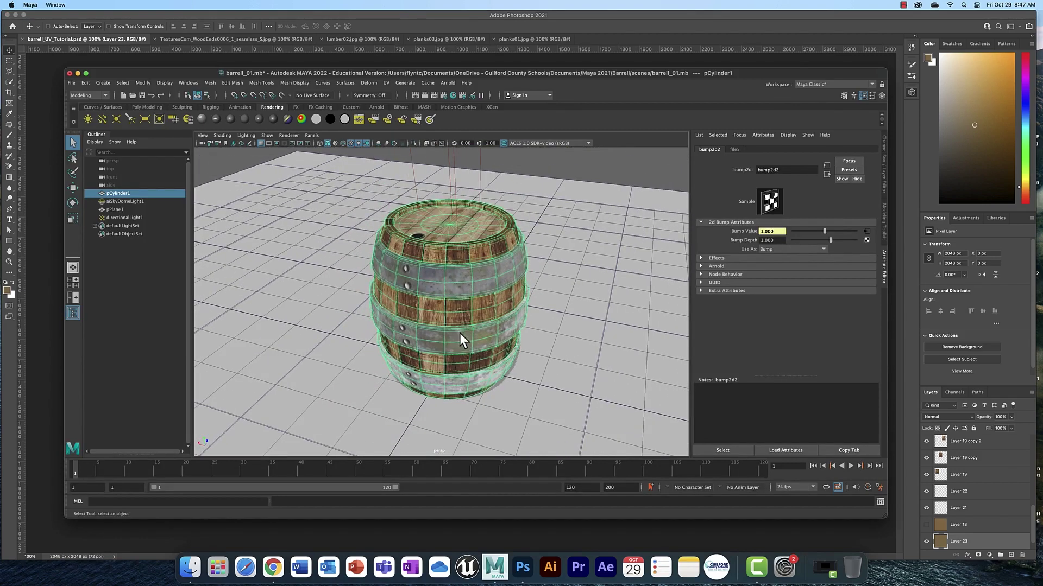
{"action": "left_click_drag", "start_coordinate": [461, 335], "coordinate": [457, 324]}
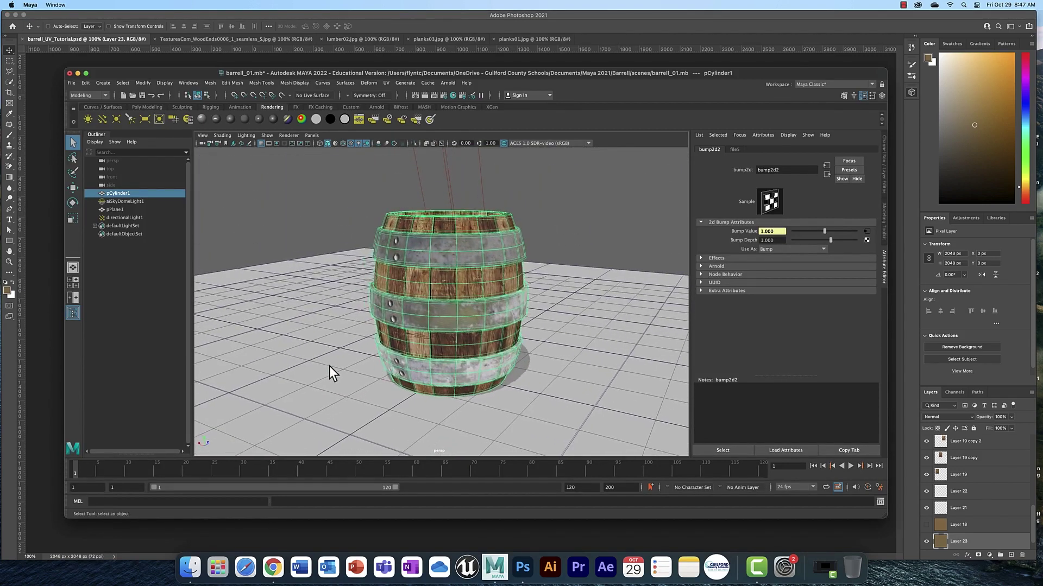
{"action": "left_click", "coordinate": [329, 366]}
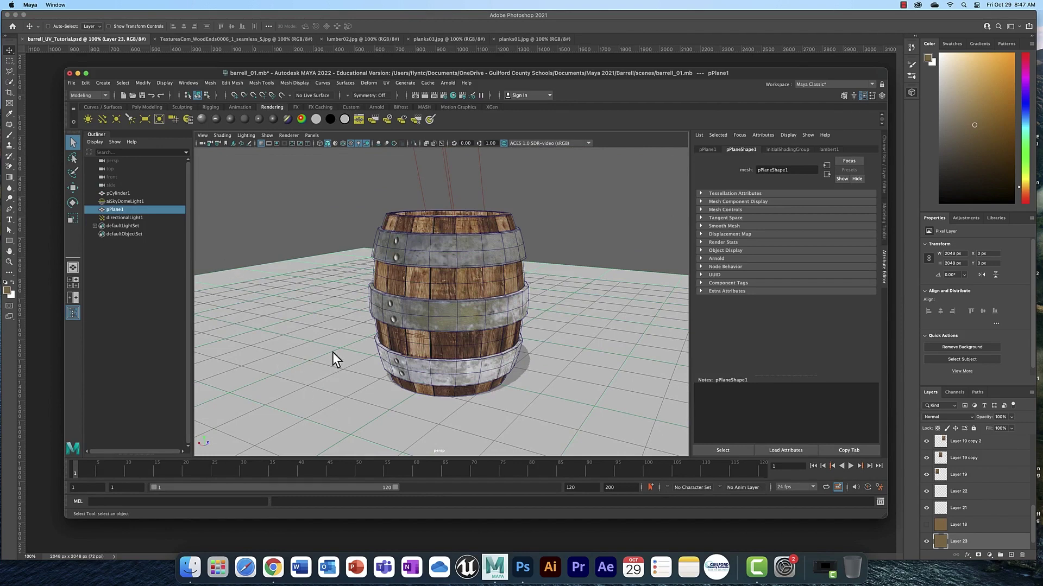
{"action": "mouse_move", "coordinate": [541, 373]}
{"action": "left_mouse_down"}
{"action": "mouse_move", "coordinate": [517, 368]}
{"action": "mouse_move", "coordinate": [543, 370]}
{"action": "left_mouse_up"}
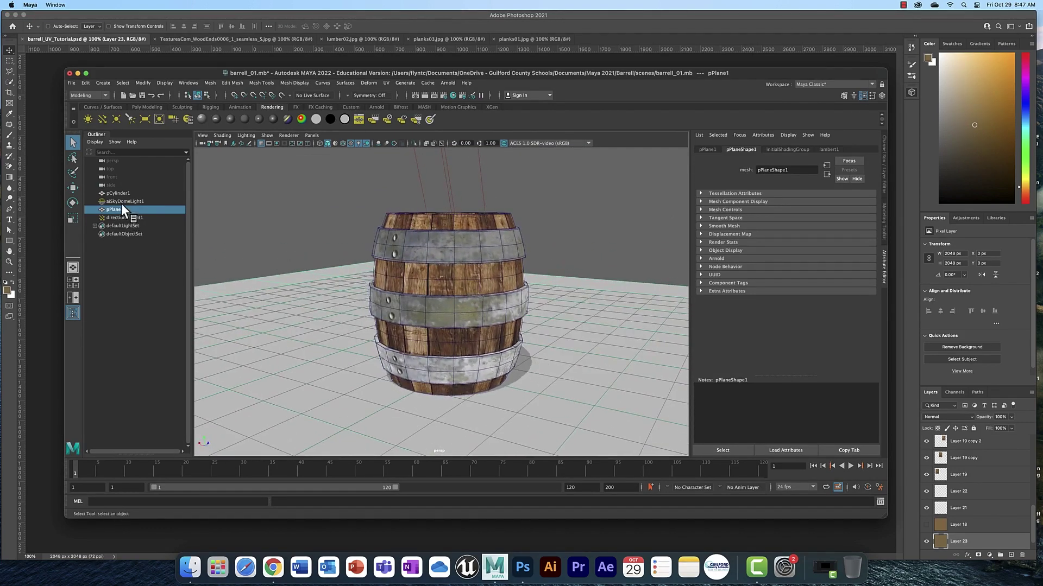
{"action": "left_click", "coordinate": [446, 83]}
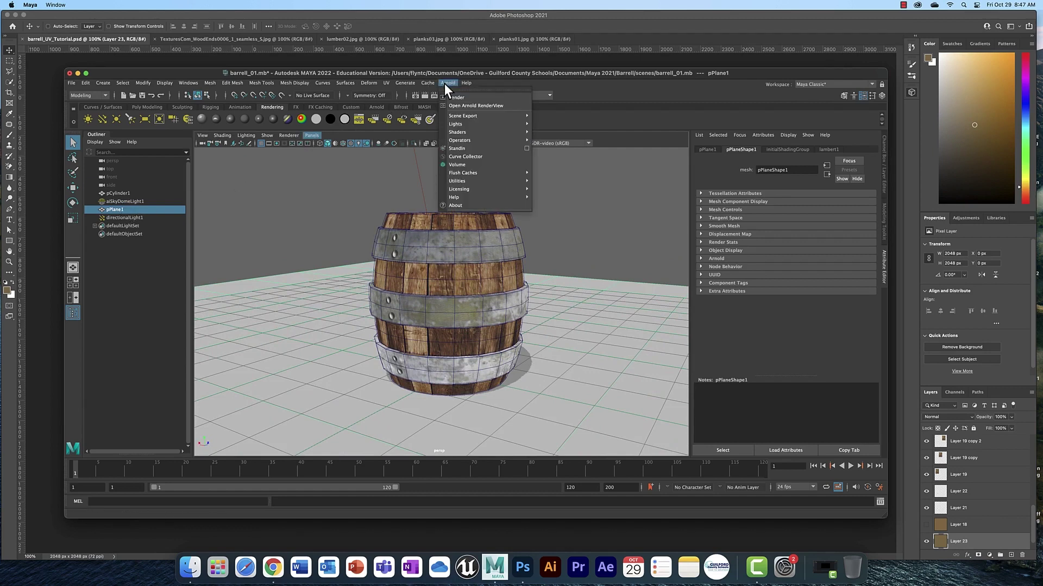
{"action": "mouse_move", "coordinate": [471, 126]}
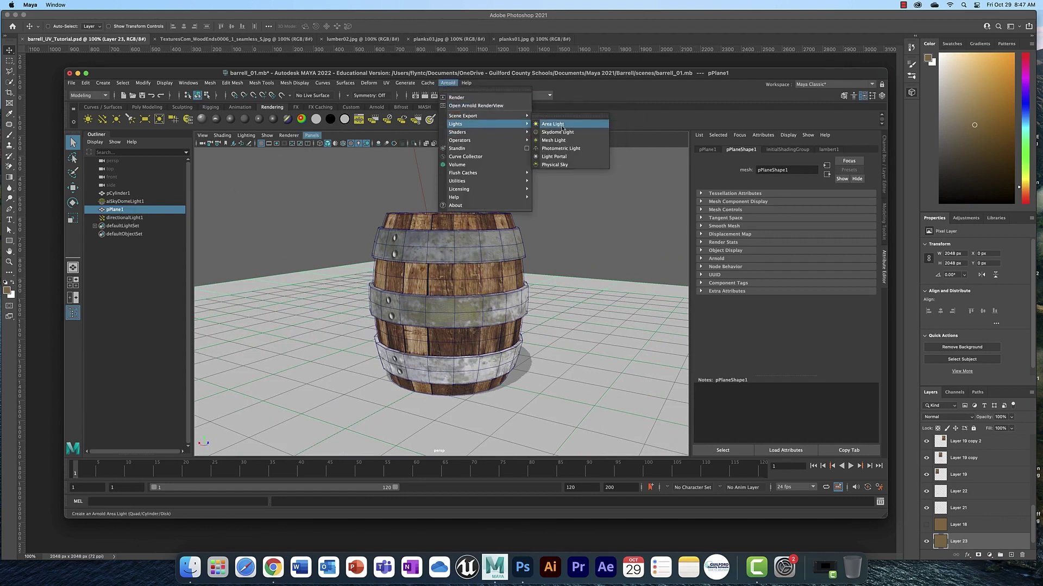
{"action": "left_click", "coordinate": [565, 99]}
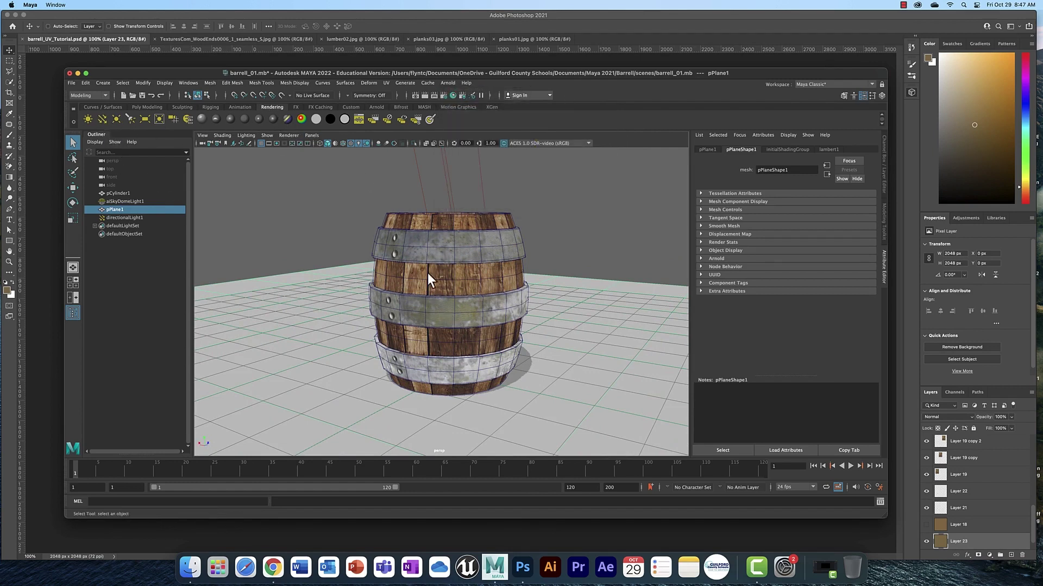
Select directionalLight1 and rotate it so the barrel casts a longer shadow
{"action": "left_click", "coordinate": [447, 179]}
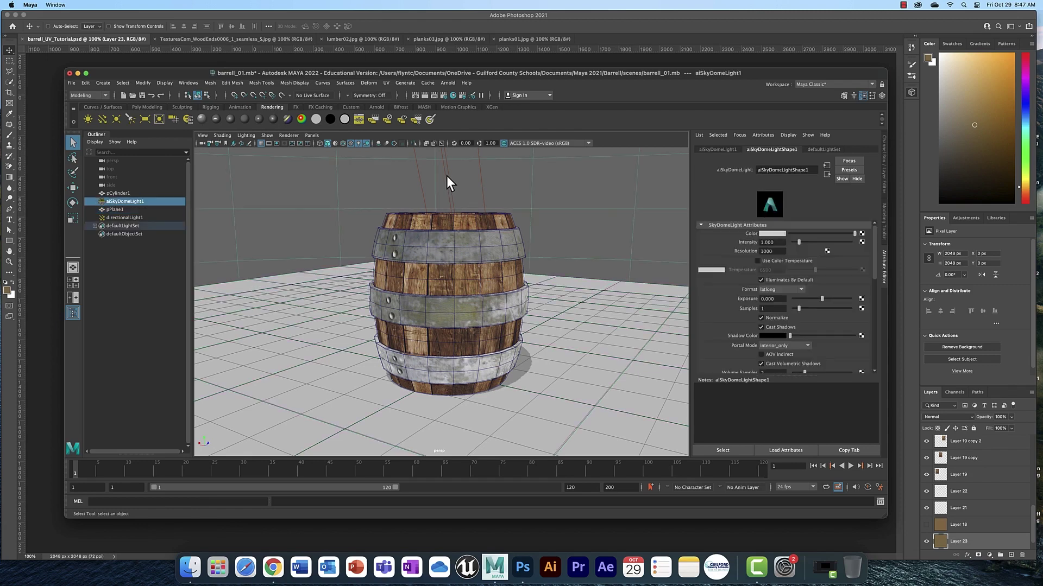
{"action": "left_click", "coordinate": [123, 217]}
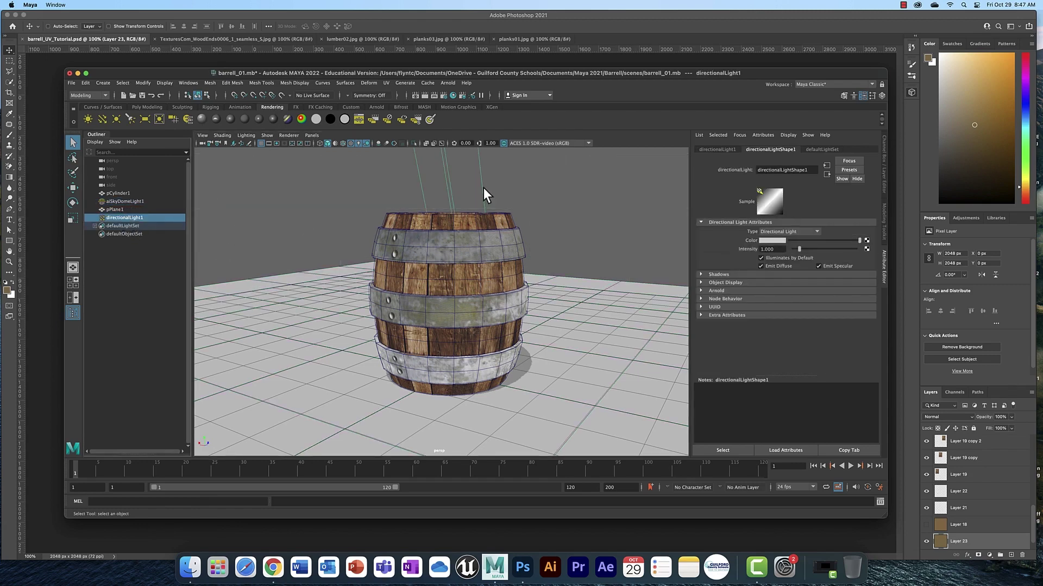
{"action": "key", "text": "e"}
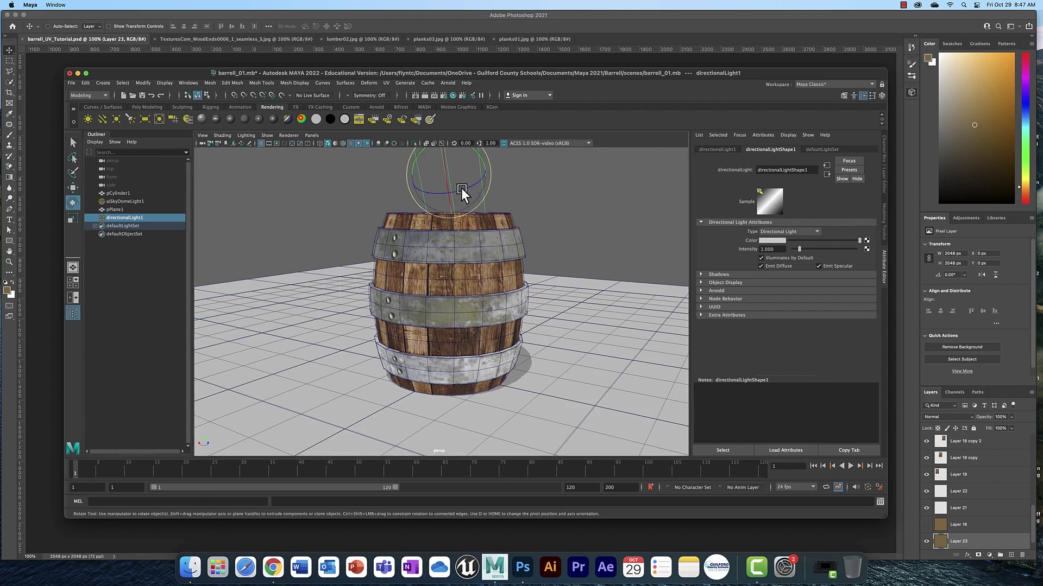
{"action": "left_click_drag", "start_coordinate": [461, 188], "coordinate": [452, 165]}
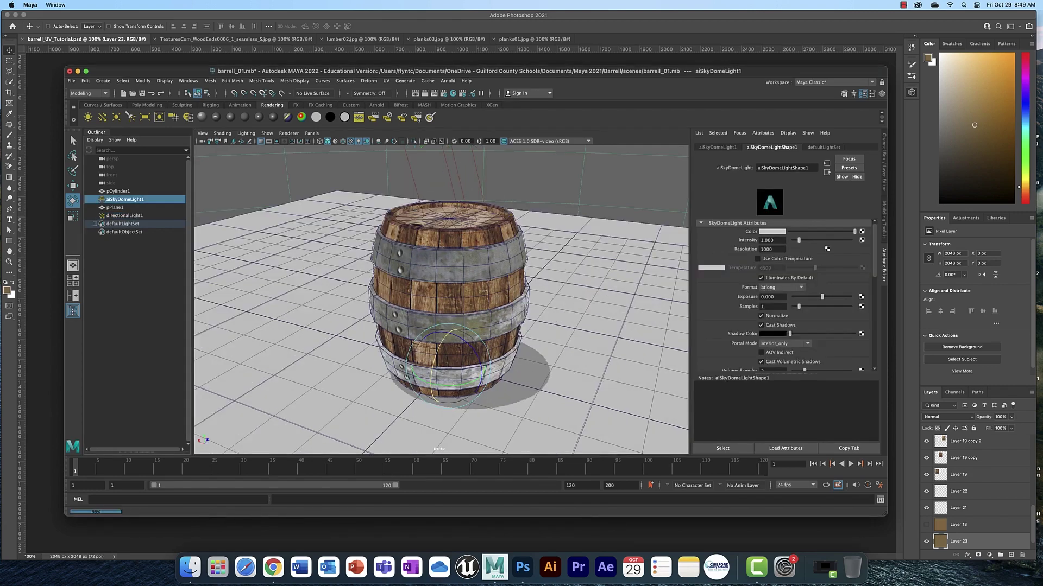
Switch Maya's menu set to Rendering
{"action": "left_click", "coordinate": [104, 94]}
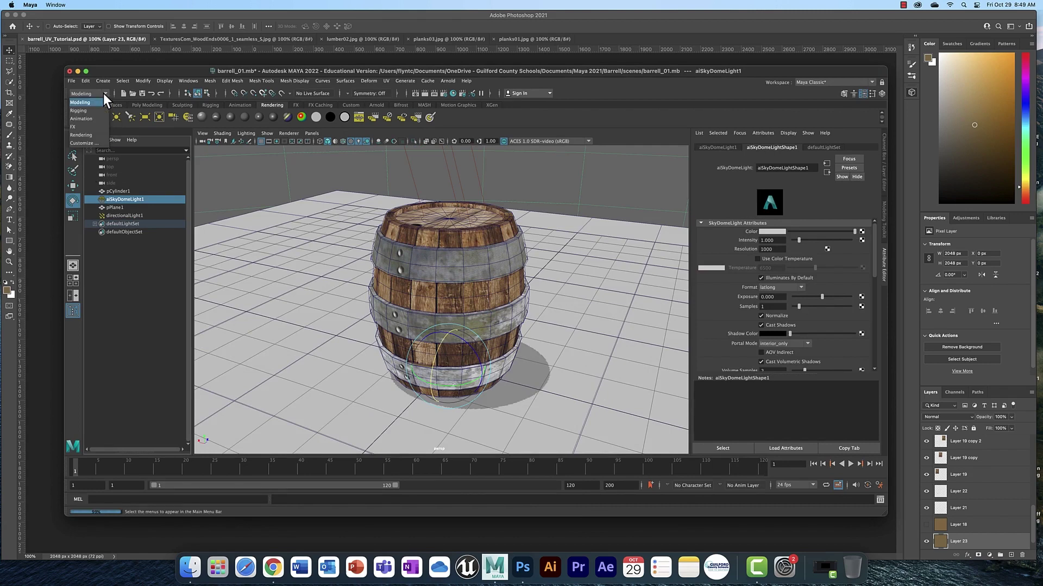
{"action": "left_click", "coordinate": [97, 136]}
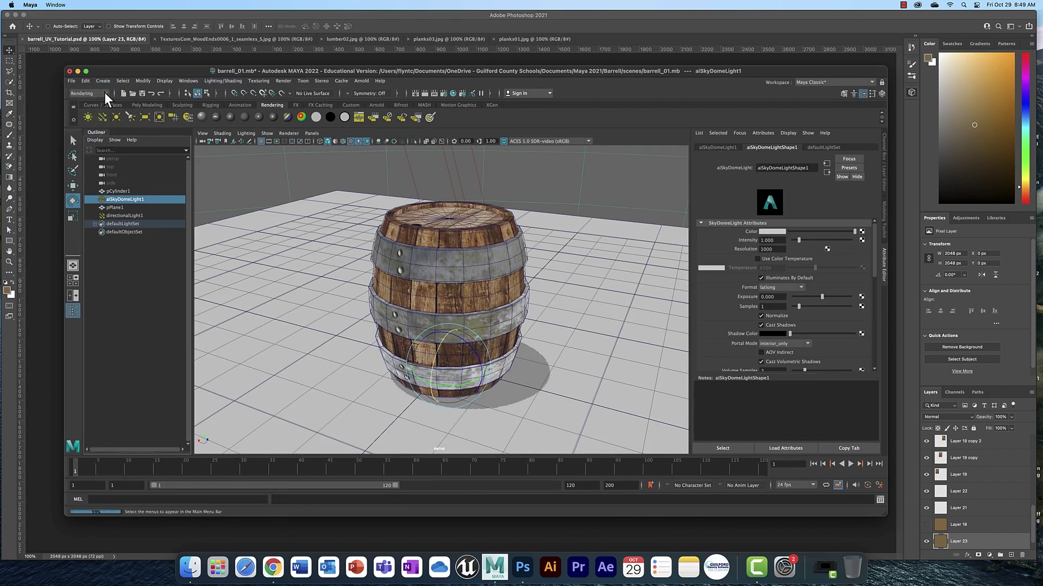
{"action": "left_click", "coordinate": [104, 93]}
{"action": "left_click", "coordinate": [94, 133]}
In Render Settings, confirm Arnold Renderer, jpeg image format and the HD_720 size preset
{"action": "left_click", "coordinate": [284, 81]}
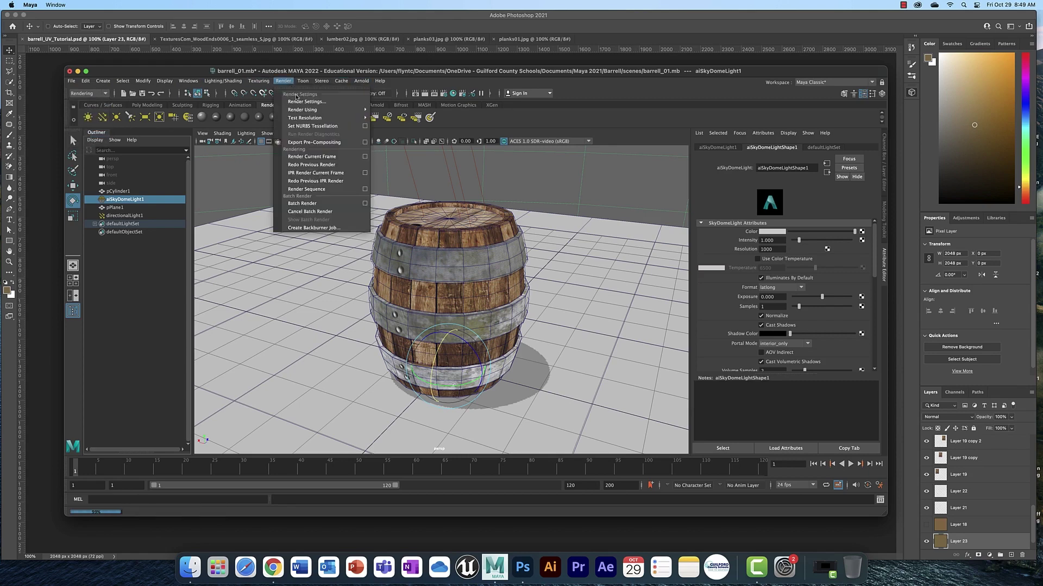
{"action": "left_click", "coordinate": [304, 100]}
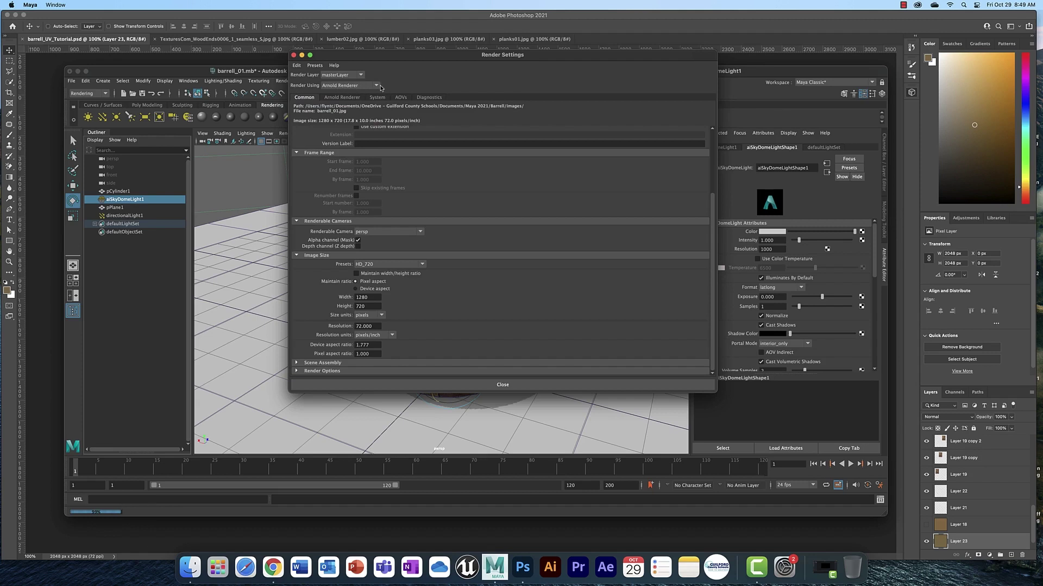
{"action": "left_click", "coordinate": [374, 86]}
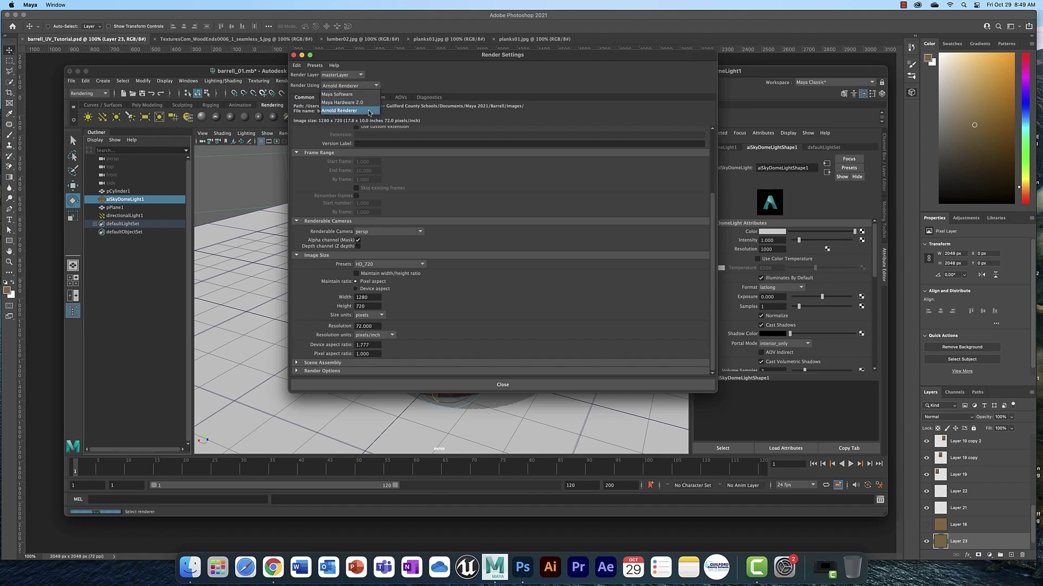
{"action": "left_click", "coordinate": [369, 111]}
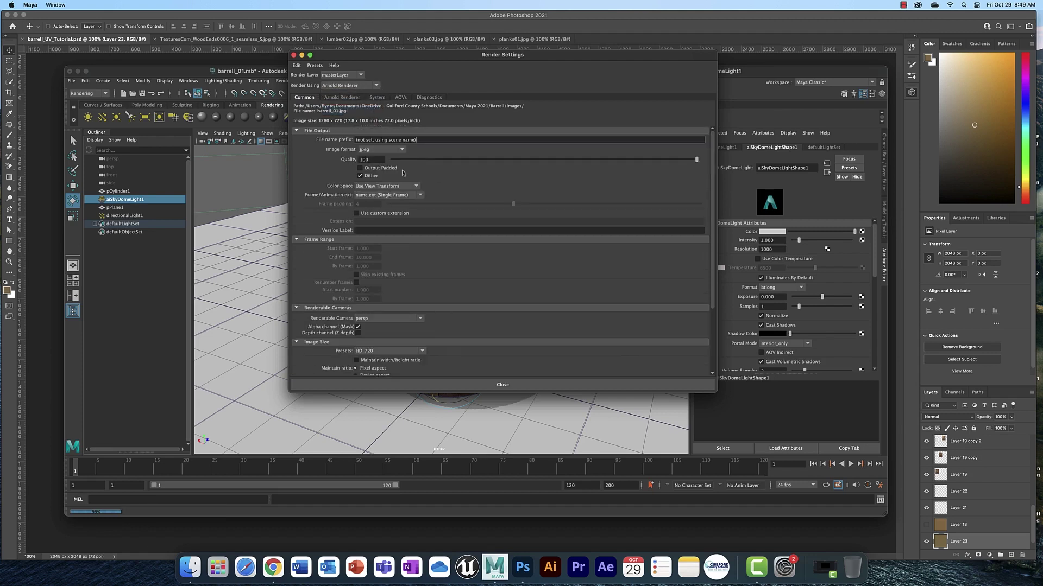
{"action": "left_click", "coordinate": [380, 149]}
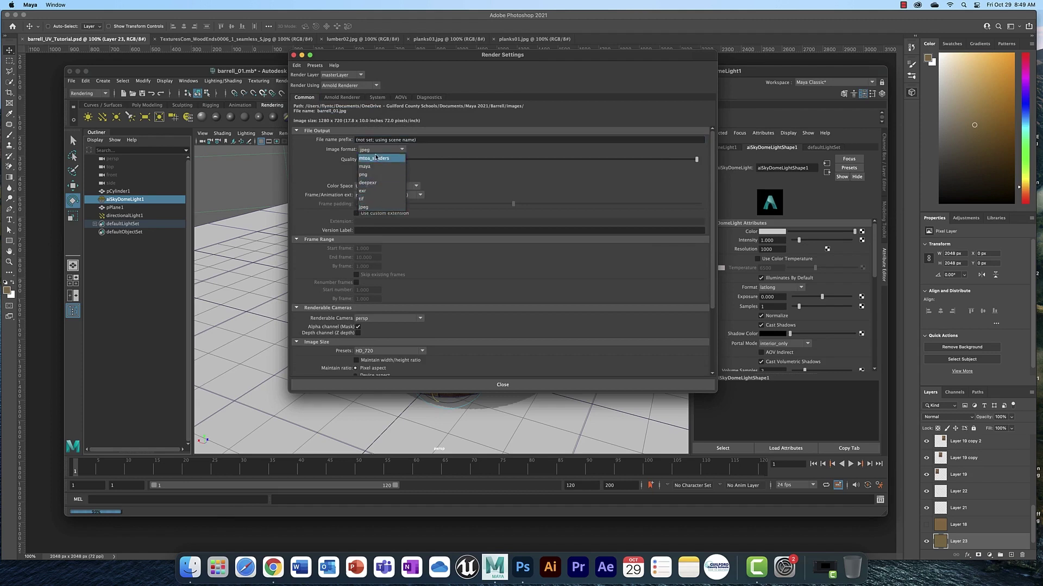
{"action": "left_click", "coordinate": [365, 207]}
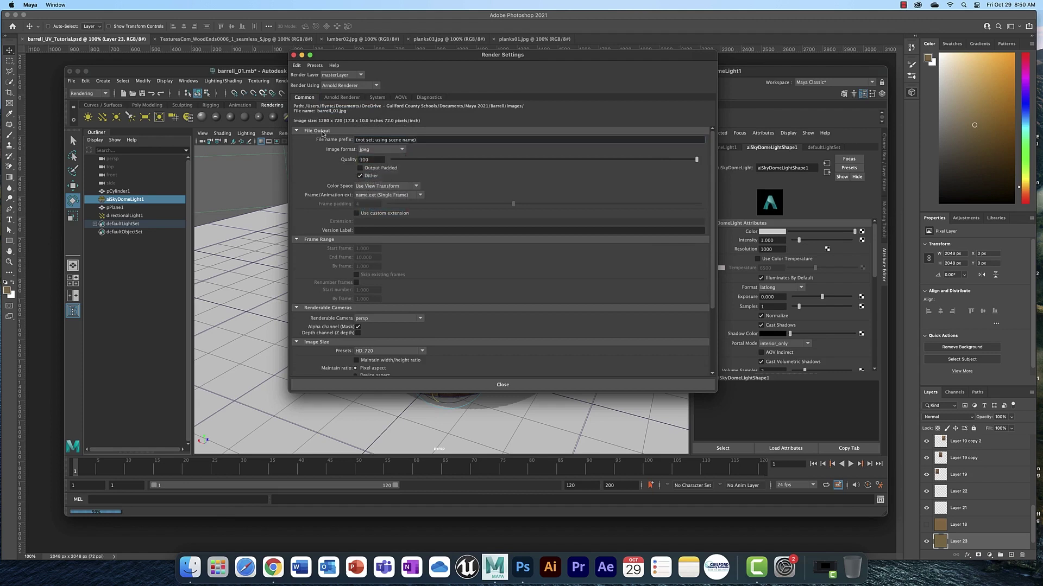
{"action": "scroll", "coordinate": [413, 200], "scroll_direction": "down", "scroll_amount": 5}
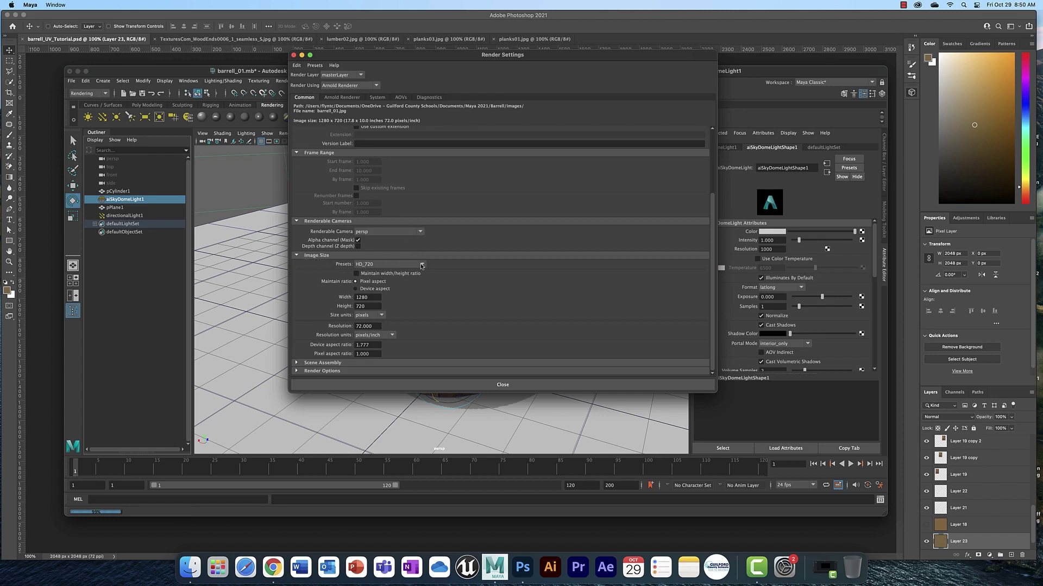
{"action": "left_click", "coordinate": [421, 266]}
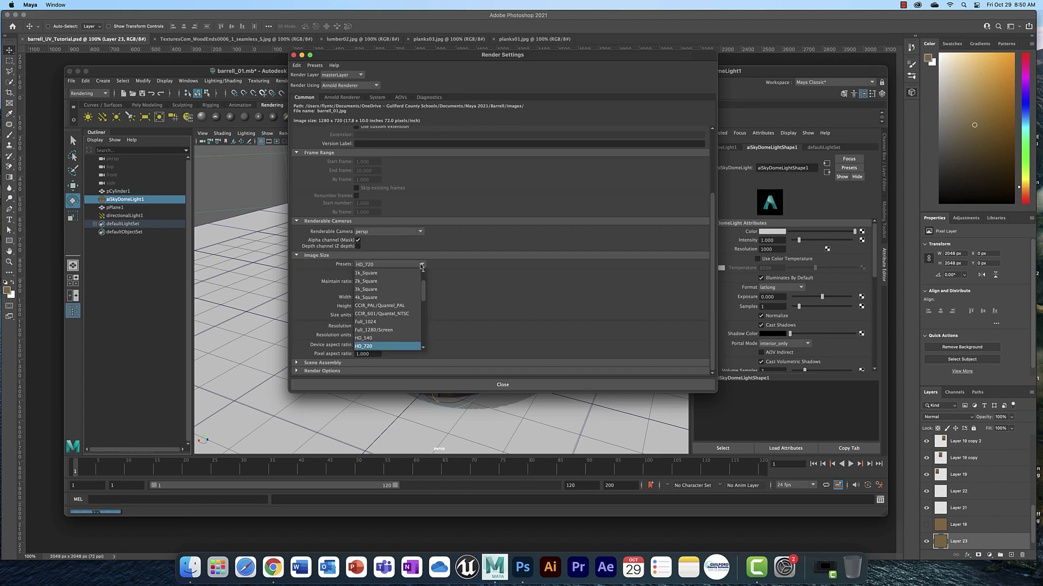
{"action": "left_click", "coordinate": [401, 346]}
{"action": "left_click", "coordinate": [502, 385]}
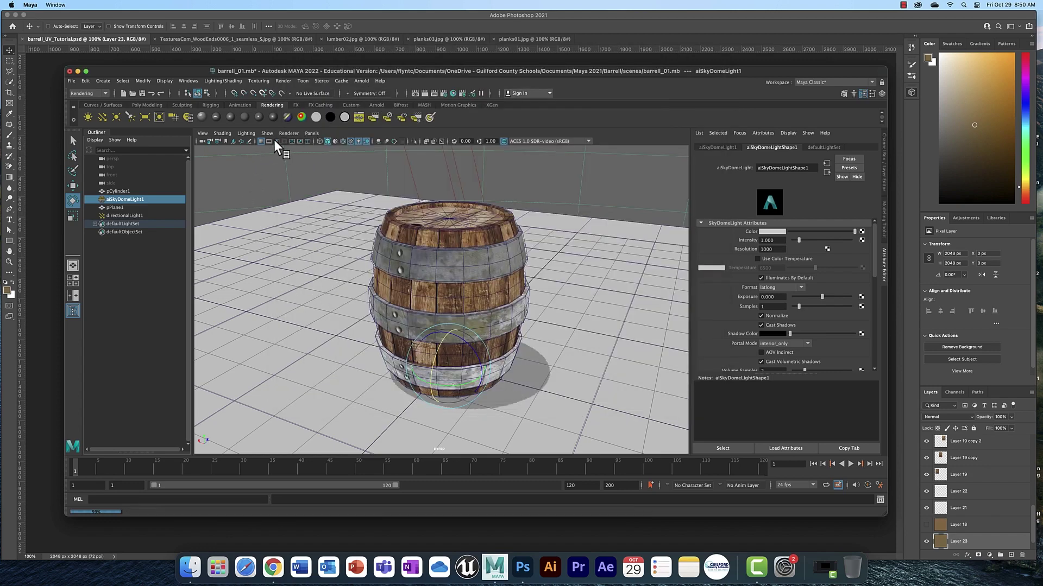
Render the current frame with Arnold at 1280x720, then open Save Image and cancel it
{"action": "left_click", "coordinate": [424, 94]}
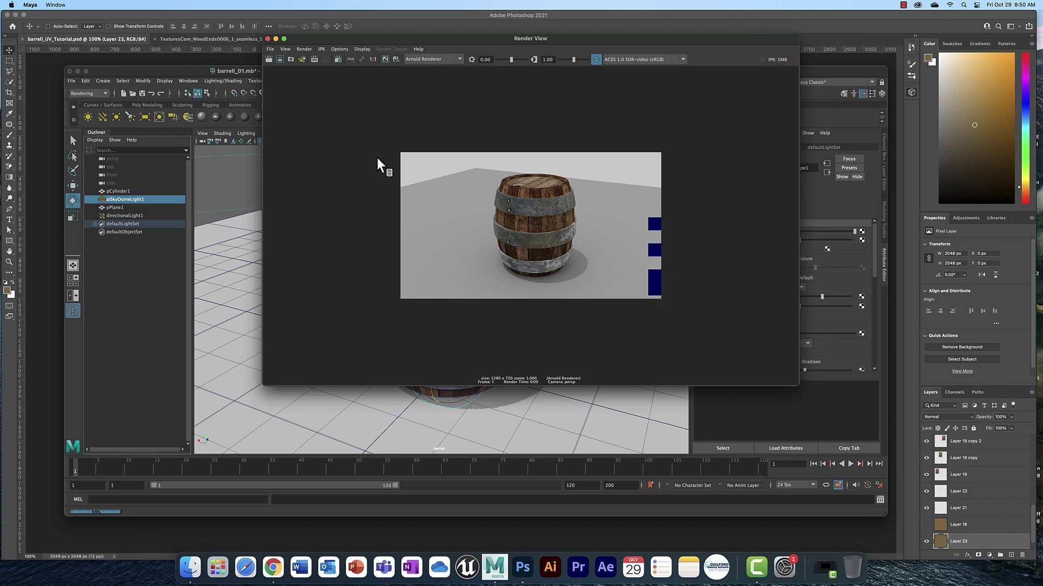
{"action": "left_click", "coordinate": [270, 50]}
{"action": "left_click", "coordinate": [287, 72]}
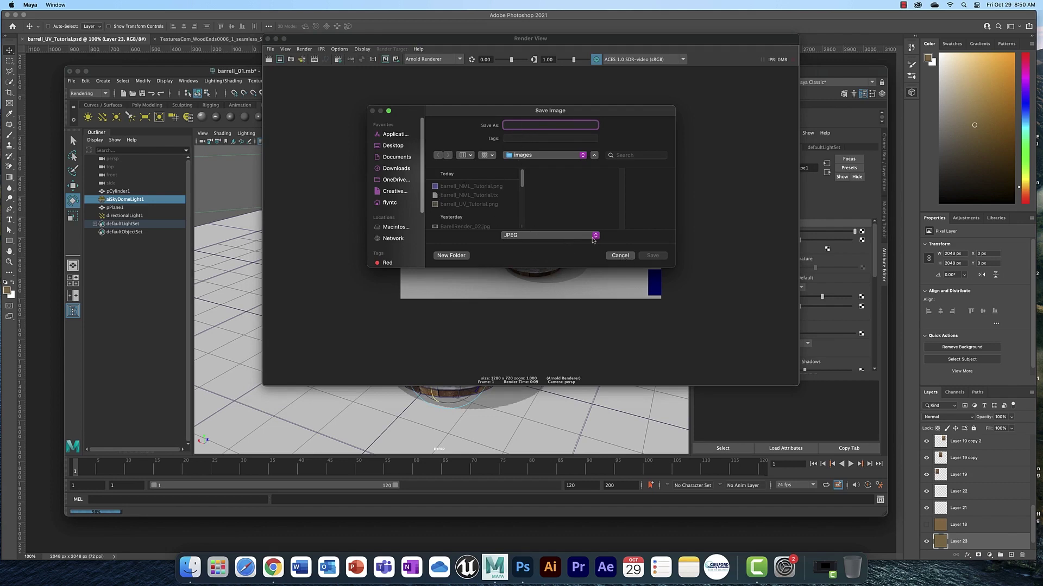
{"action": "left_click", "coordinate": [620, 255]}
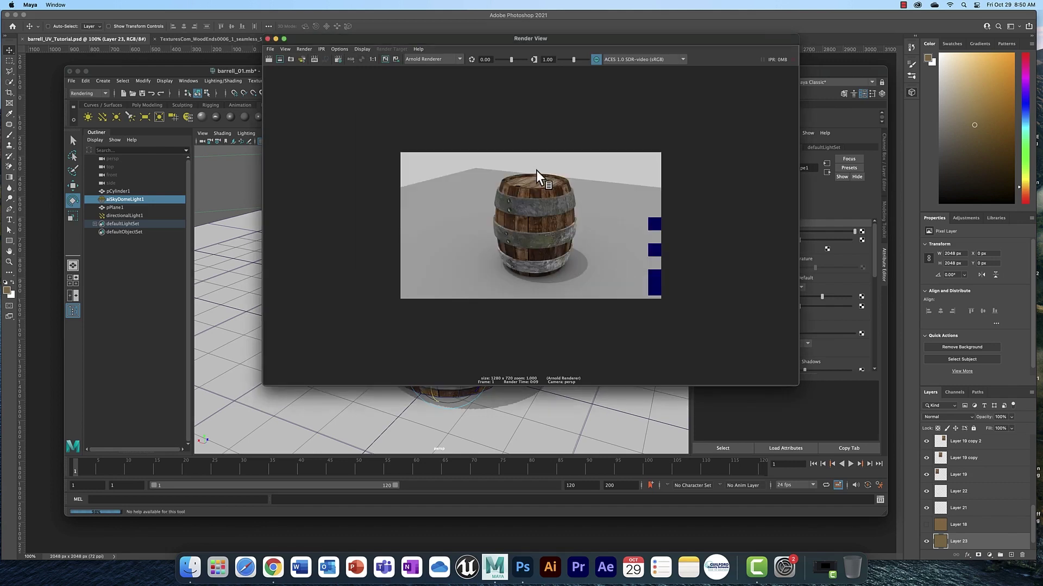